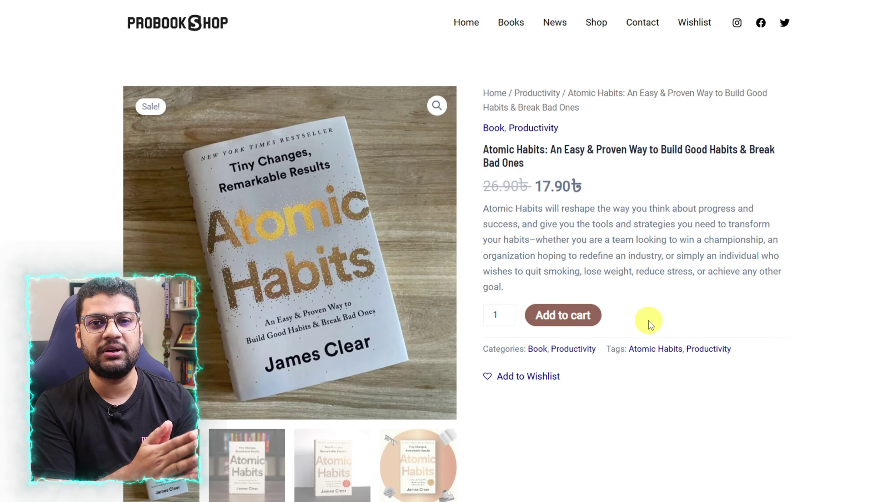
Look through the other Atomic Habits photos, showing each as the main product image.
{"action": "scroll", "coordinate": [650, 321], "scroll_direction": "down", "scroll_amount": 5}
{"action": "scroll", "coordinate": [434, 221], "scroll_direction": "up", "scroll_amount": 4}
{"action": "left_click", "coordinate": [251, 408]}
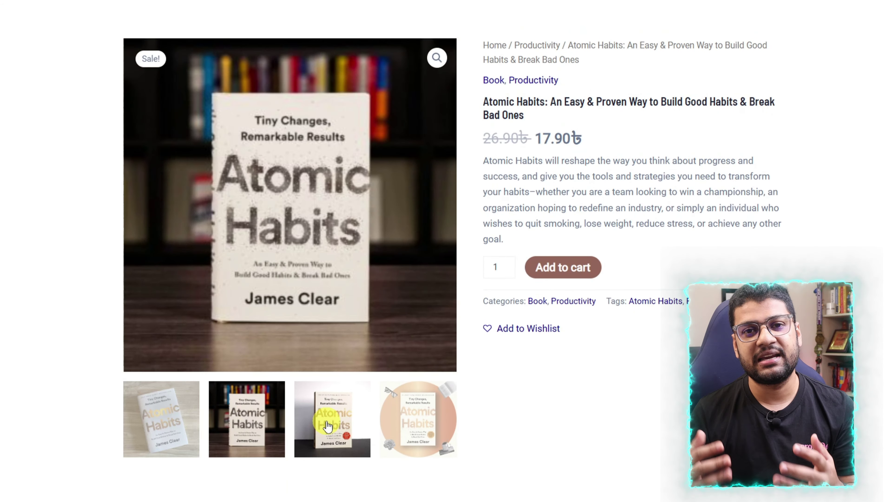
{"action": "left_click", "coordinate": [573, 273]}
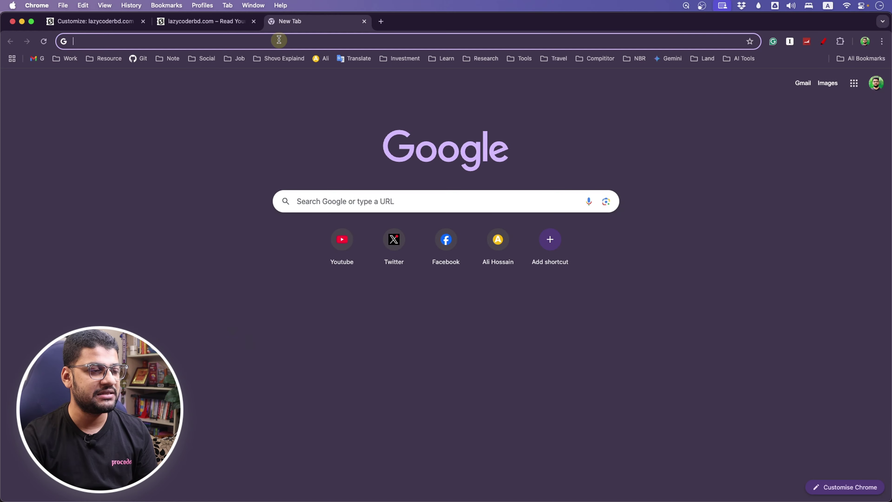
Load wishlist.com and scroll over its home page.
{"action": "type", "text": "wishlist.com"}
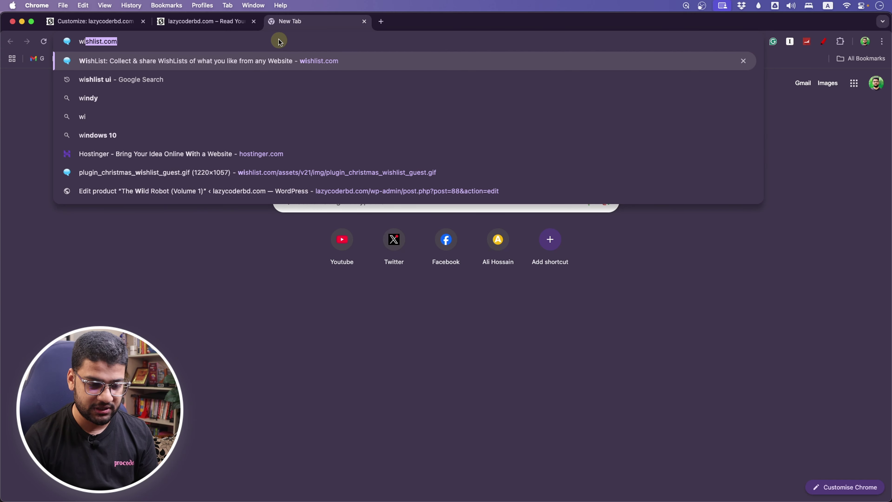
{"action": "key", "text": "Return"}
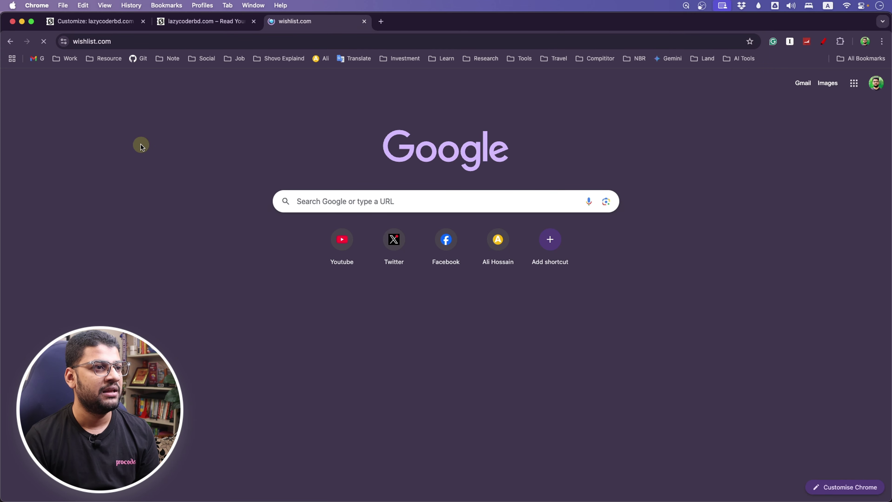
{"action": "scroll", "coordinate": [171, 250], "scroll_direction": "down", "scroll_amount": 5}
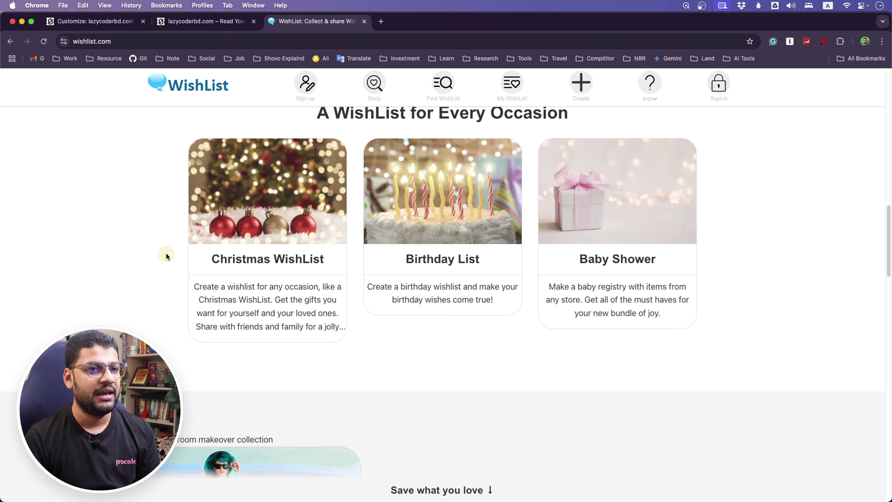
{"action": "scroll", "coordinate": [163, 267], "scroll_direction": "down", "scroll_amount": 15}
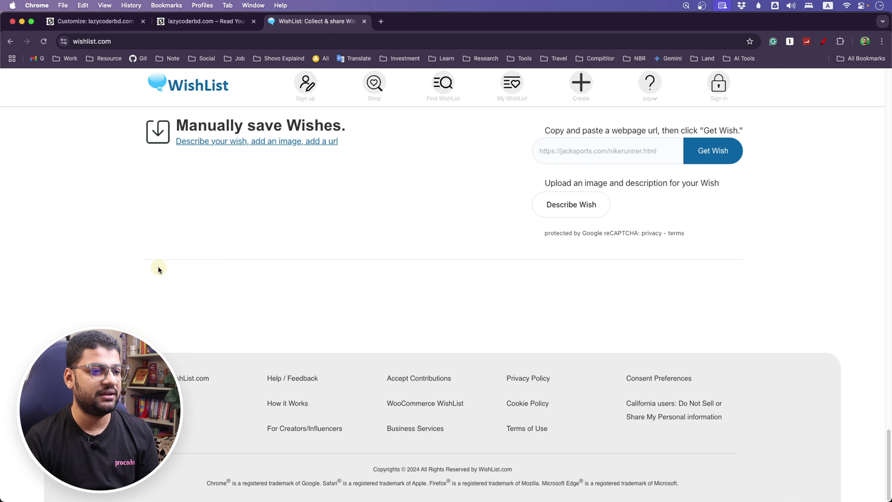
{"action": "scroll", "coordinate": [157, 268], "scroll_direction": "up", "scroll_amount": 10}
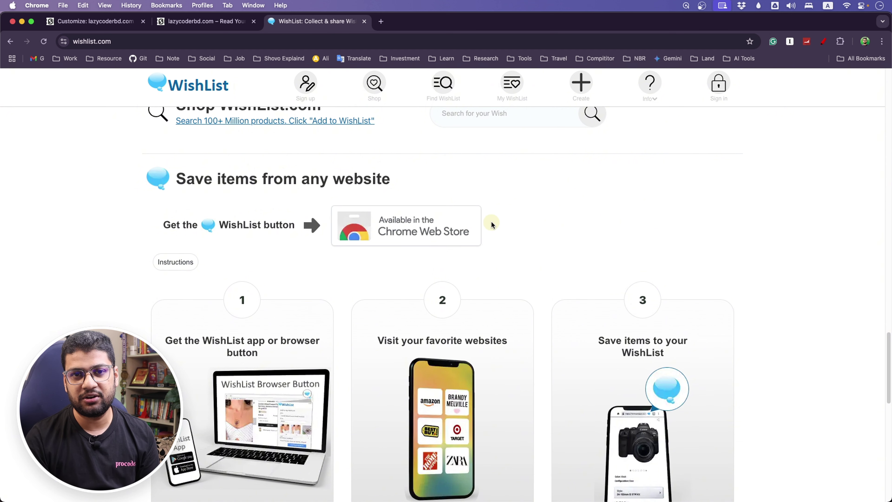
Search Find WishList for the store owner's name and open the matching wishlist.
{"action": "left_click", "coordinate": [374, 85]}
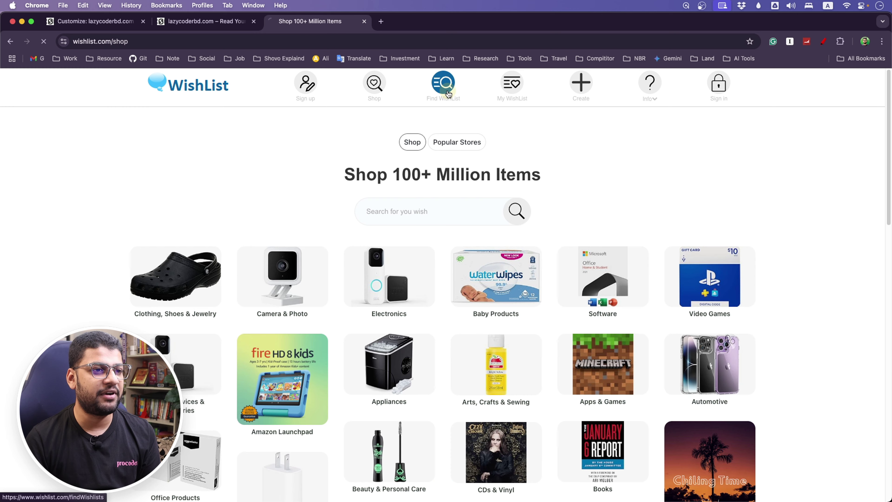
{"action": "left_click", "coordinate": [442, 85]}
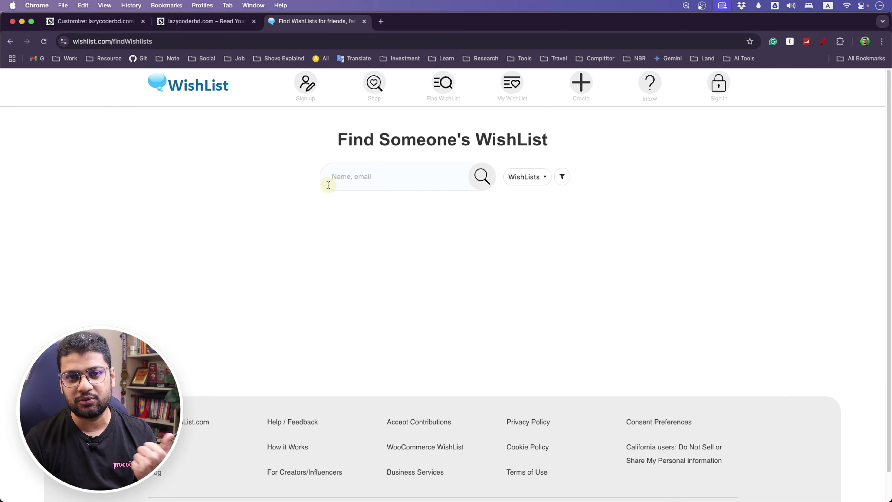
{"action": "left_click", "coordinate": [377, 176]}
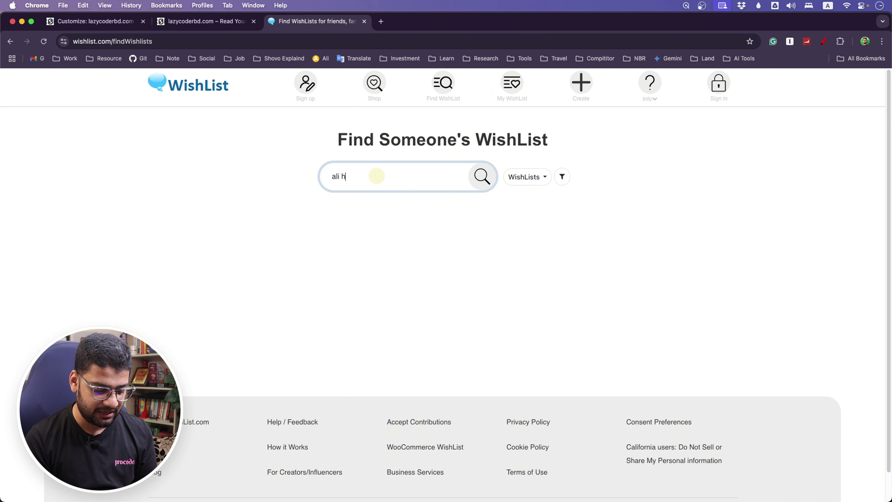
{"action": "key", "text": "Return"}
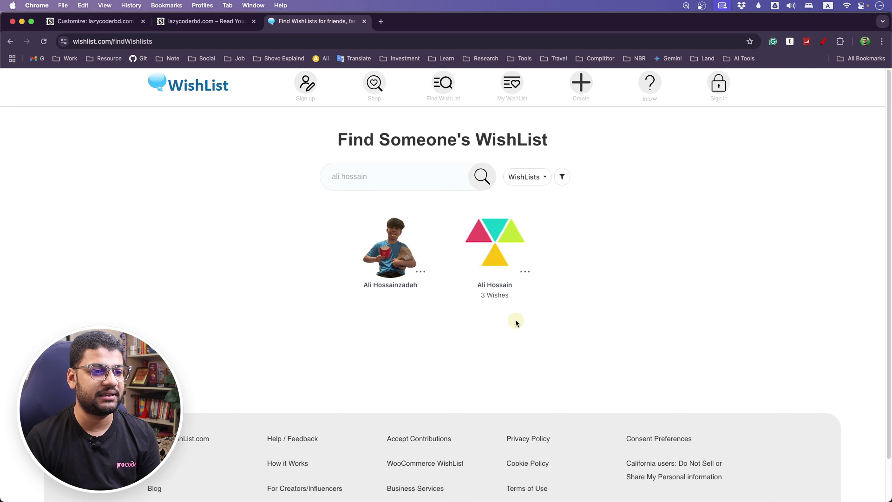
{"action": "left_click", "coordinate": [496, 254]}
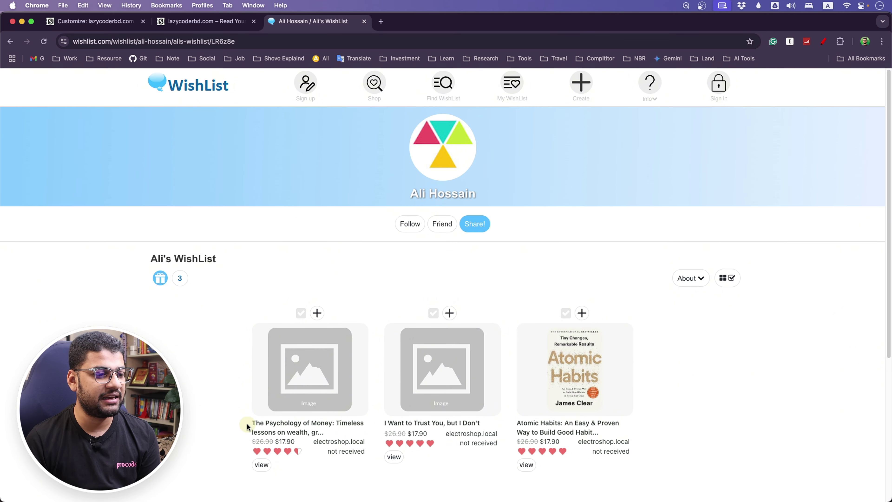
Open the Atomic Habits wish details, then go back to Find Someone's WishList.
{"action": "scroll", "coordinate": [373, 404], "scroll_direction": "down", "scroll_amount": 2}
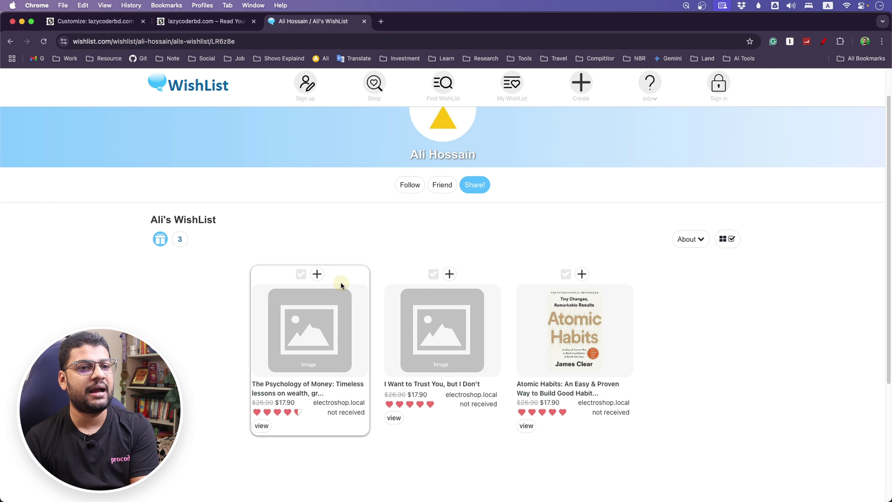
{"action": "scroll", "coordinate": [342, 281], "scroll_direction": "up", "scroll_amount": 2}
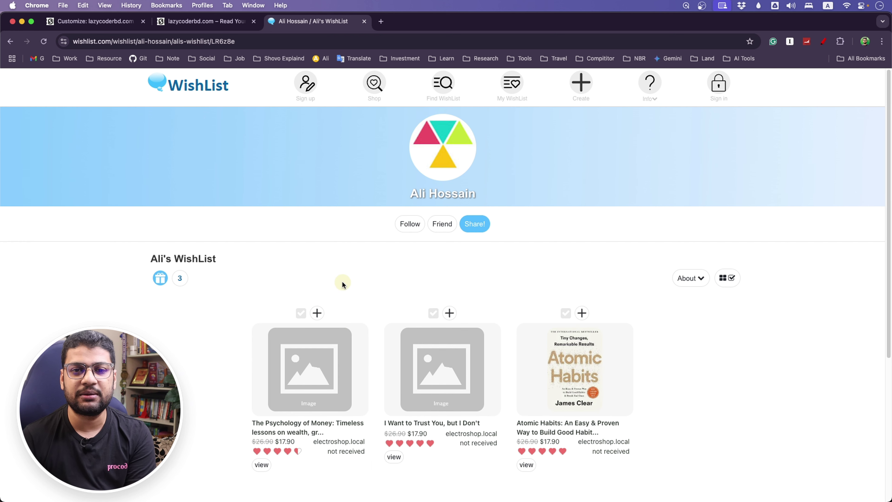
{"action": "left_click", "coordinate": [574, 362]}
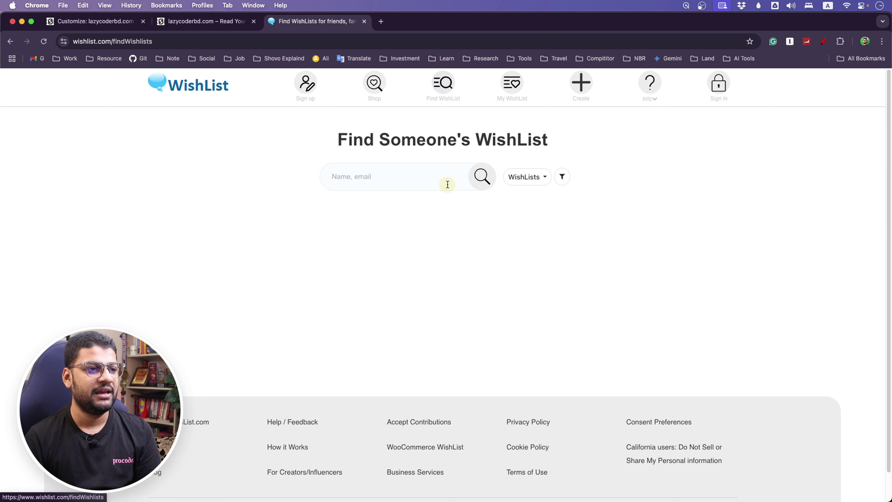
{"action": "left_click", "coordinate": [395, 185]}
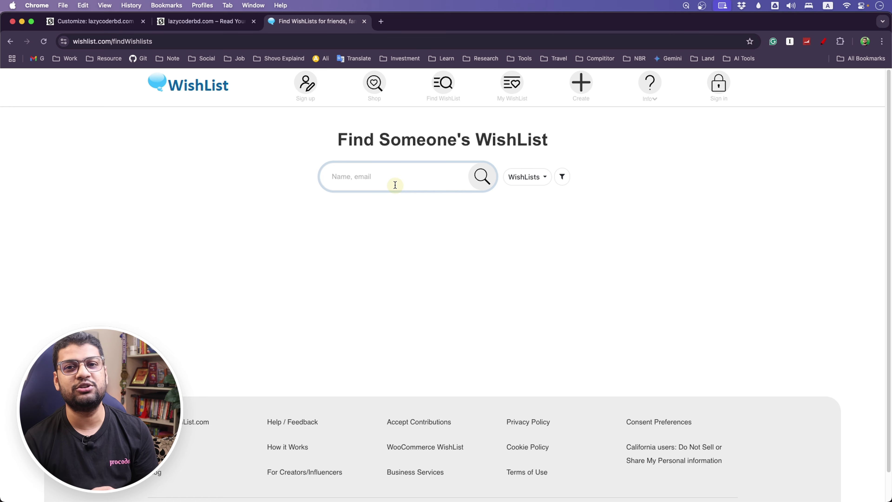
Search wishlists for 'john' and open the first matching user's wishlist.
{"action": "type", "text": "john"}
{"action": "key", "text": "Return"}
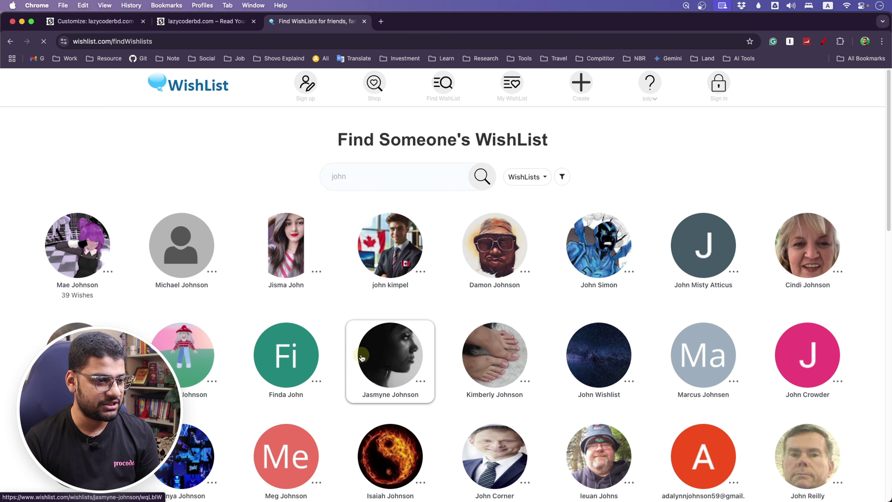
{"action": "scroll", "coordinate": [547, 369], "scroll_direction": "down", "scroll_amount": 20}
{"action": "scroll", "coordinate": [546, 369], "scroll_direction": "up", "scroll_amount": 20}
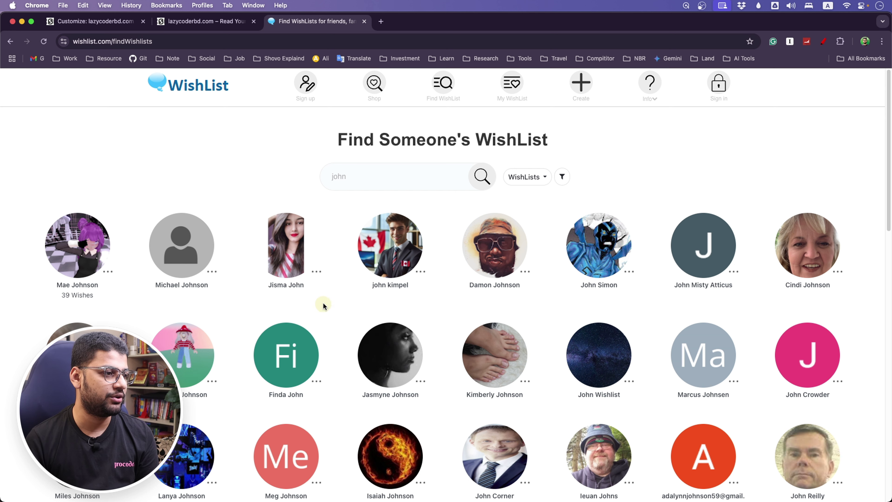
{"action": "left_click", "coordinate": [73, 268]}
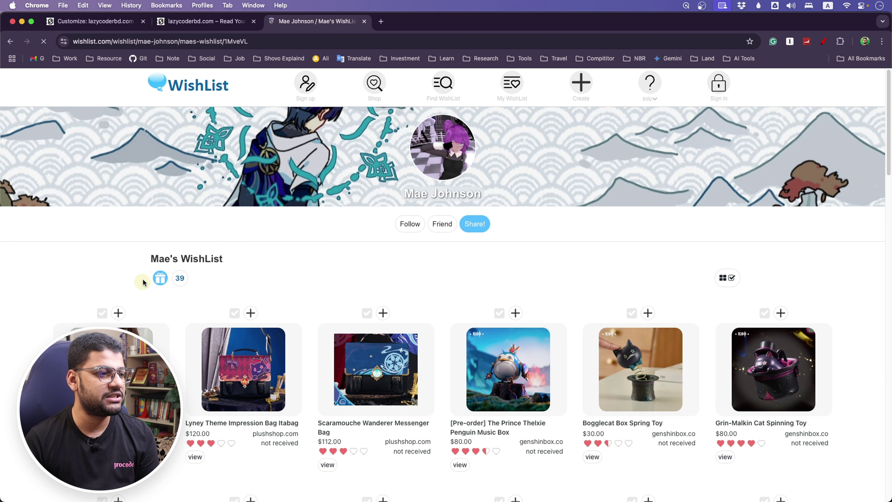
Scroll through the user's 39-item wishlist grid.
{"action": "scroll", "coordinate": [2, 314], "scroll_direction": "down", "scroll_amount": 4}
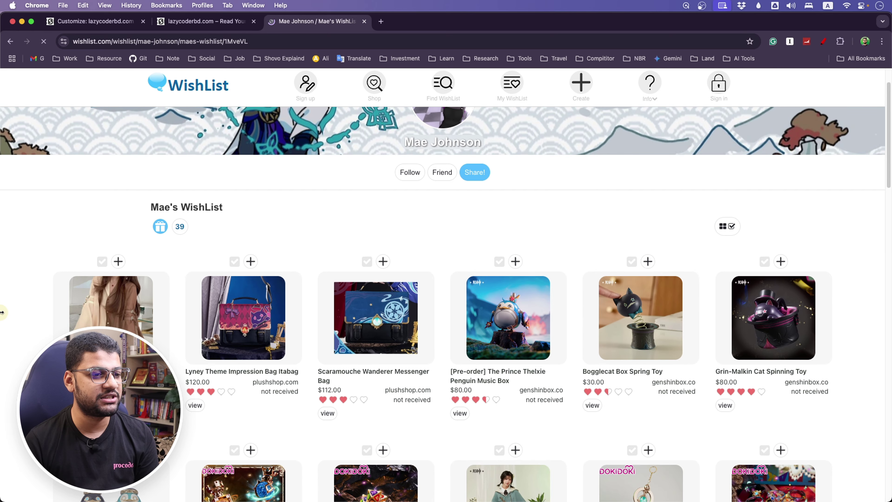
{"action": "scroll", "coordinate": [2, 312], "scroll_direction": "down", "scroll_amount": 1}
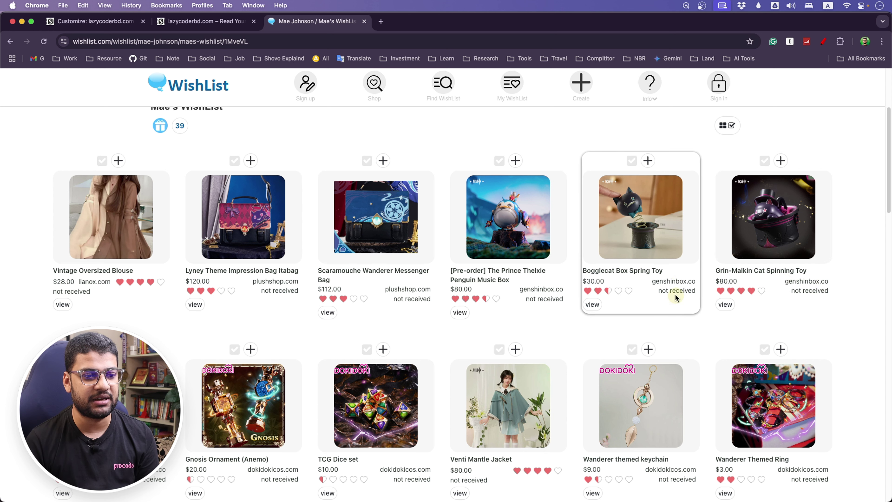
{"action": "scroll", "coordinate": [192, 315], "scroll_direction": "up", "scroll_amount": 5}
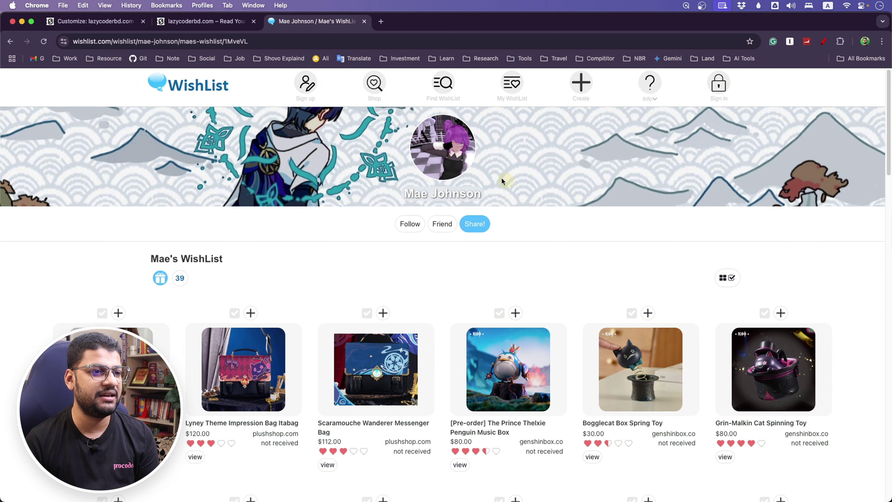
{"action": "scroll", "coordinate": [281, 252], "scroll_direction": "down", "scroll_amount": 10}
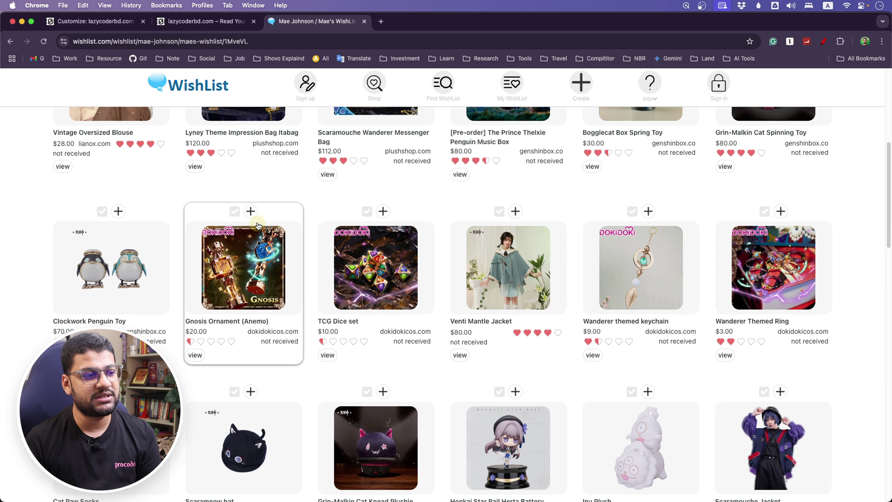
{"action": "scroll", "coordinate": [549, 273], "scroll_direction": "down", "scroll_amount": 1}
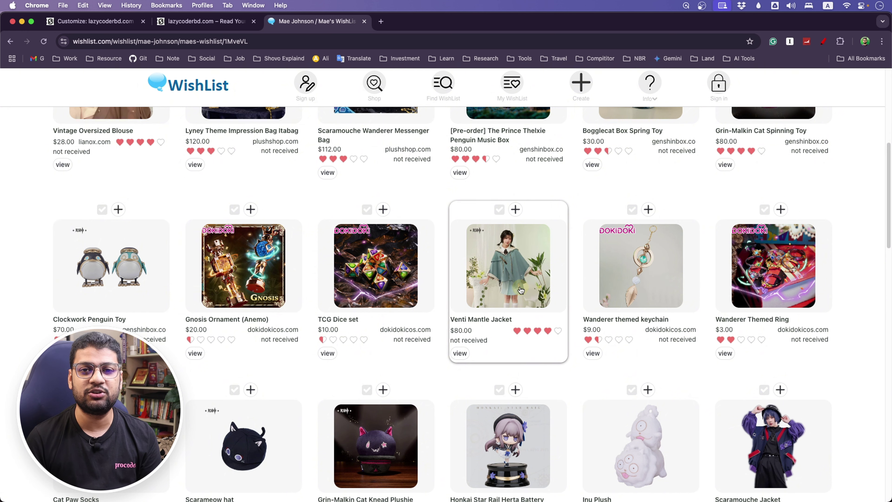
{"action": "scroll", "coordinate": [450, 246], "scroll_direction": "up", "scroll_amount": 8}
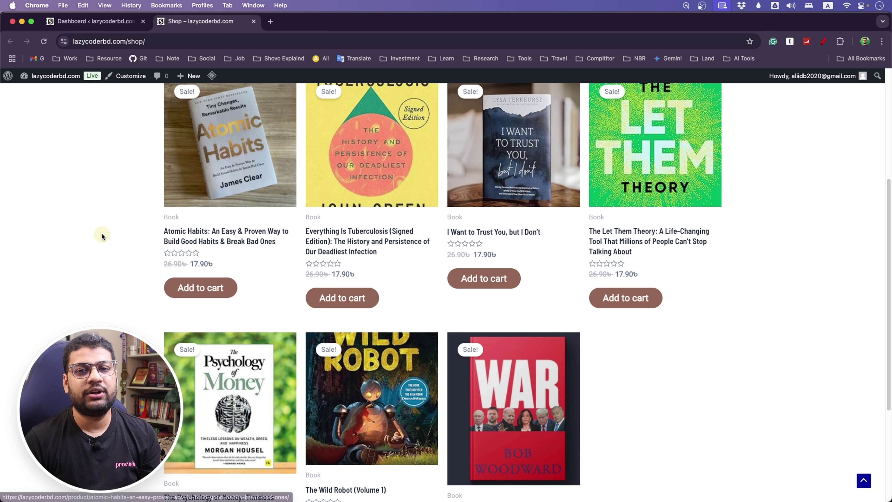
{"action": "scroll", "coordinate": [115, 229], "scroll_direction": "up", "scroll_amount": 1}
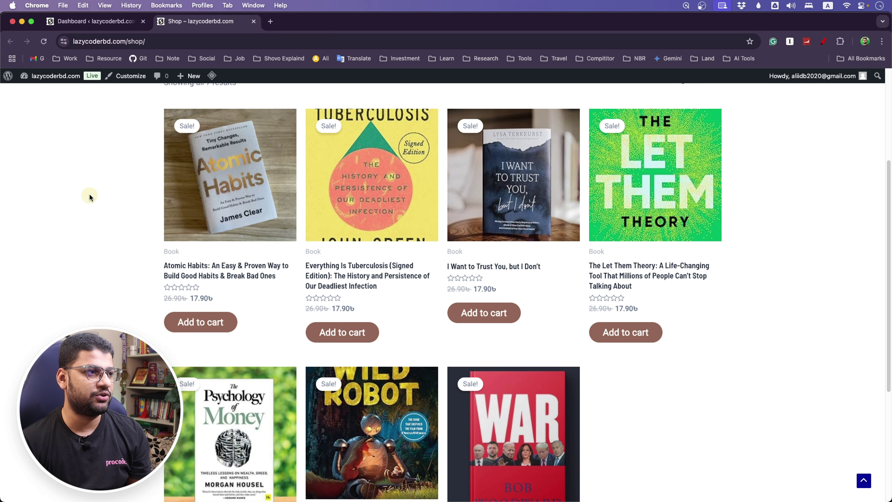
From the WordPress dashboard, go to Plugins > Add New Plugin.
{"action": "left_click", "coordinate": [94, 21]}
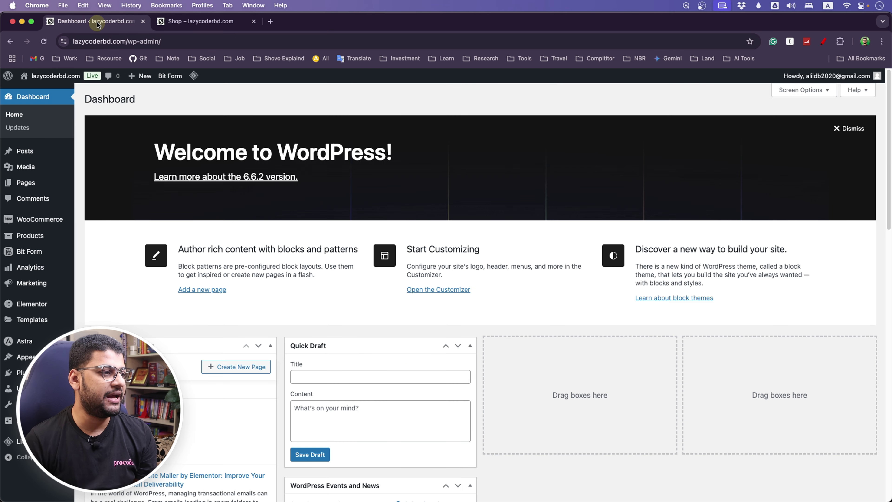
{"action": "mouse_move", "coordinate": [27, 372]}
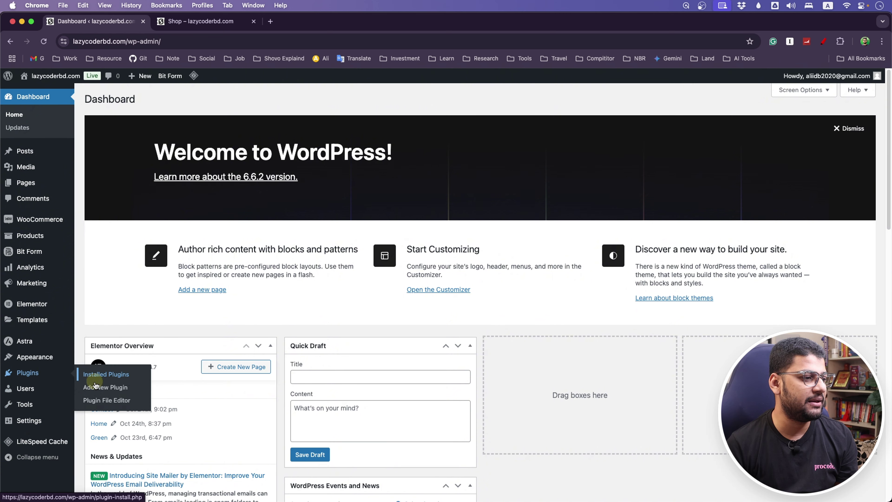
{"action": "left_click", "coordinate": [100, 388]}
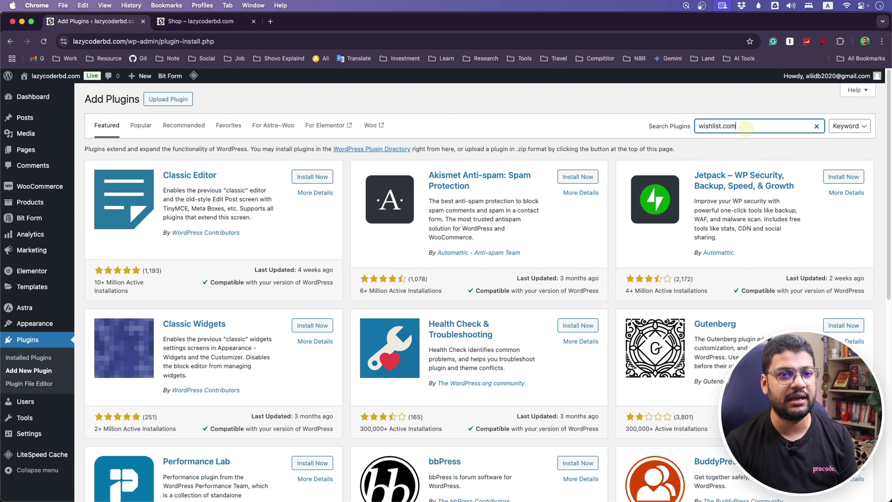
Search plugins for wishlist.com, then install and activate WishList for WooCommerce.
{"action": "key", "text": "Return"}
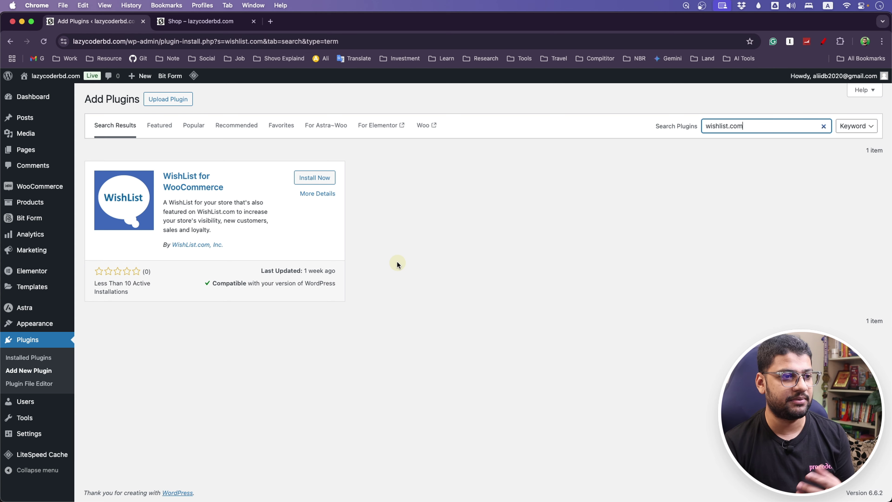
{"action": "left_click", "coordinate": [306, 179]}
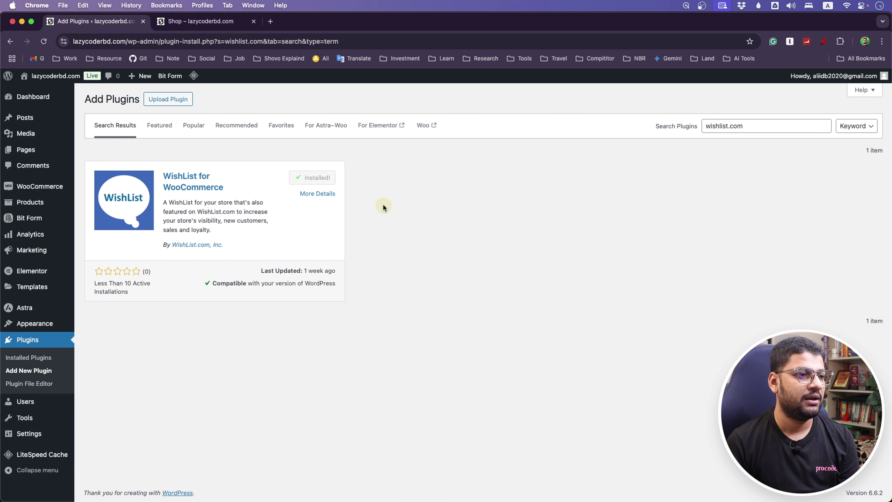
{"action": "left_click", "coordinate": [327, 178]}
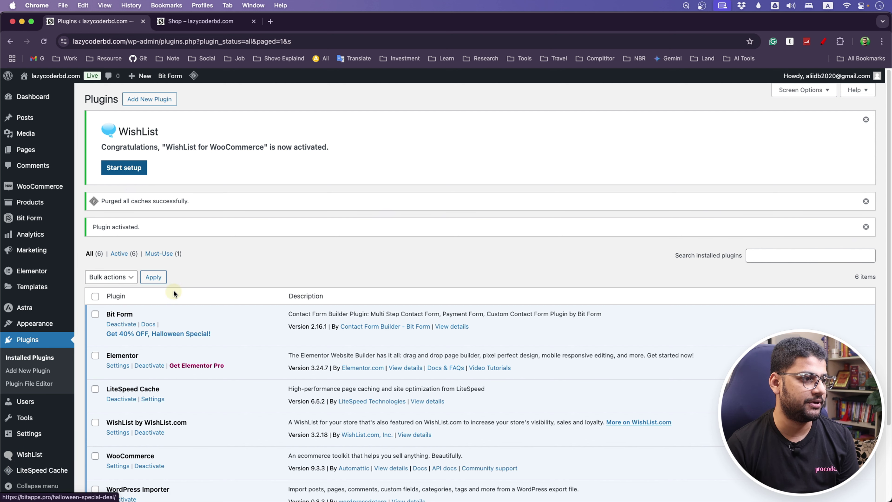
Start the WishList plugin setup and briefly open the Get support window.
{"action": "left_click", "coordinate": [133, 169]}
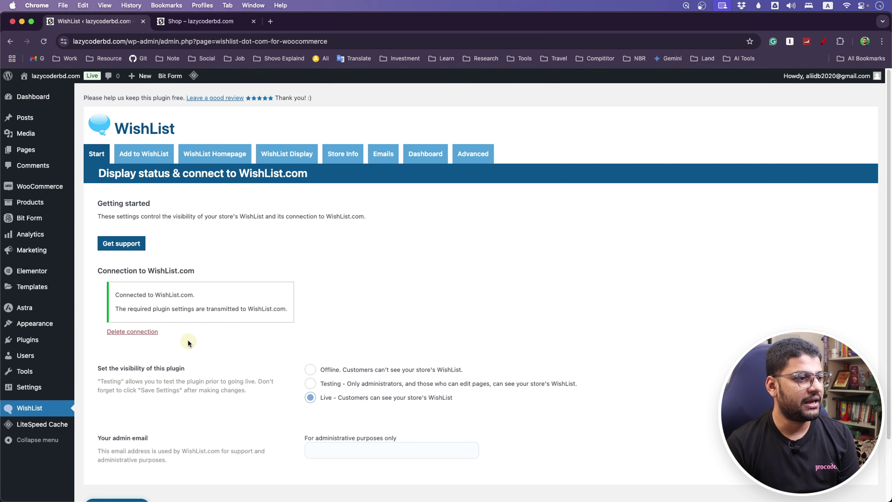
{"action": "scroll", "coordinate": [187, 340], "scroll_direction": "down", "scroll_amount": 4}
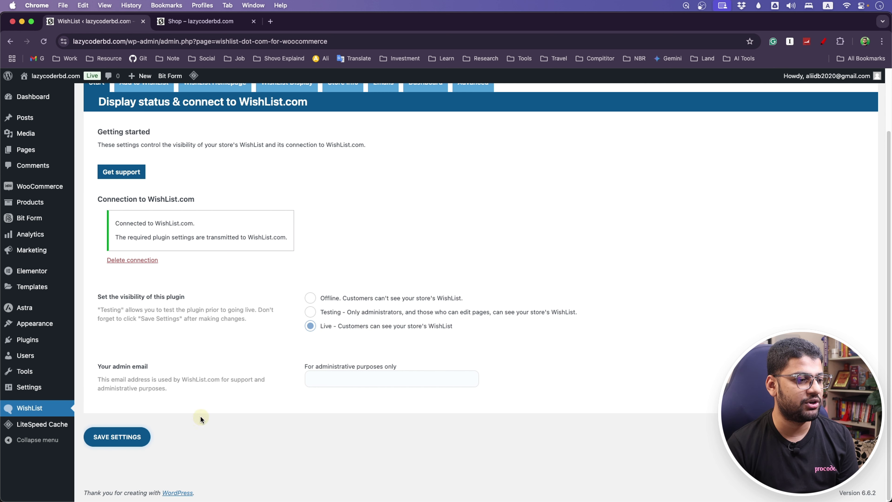
{"action": "scroll", "coordinate": [215, 388], "scroll_direction": "up", "scroll_amount": 4}
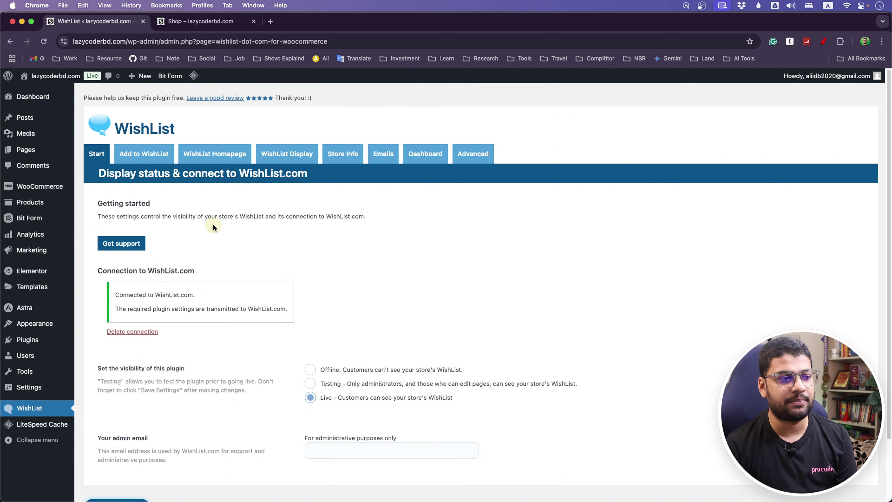
{"action": "left_click", "coordinate": [115, 243]}
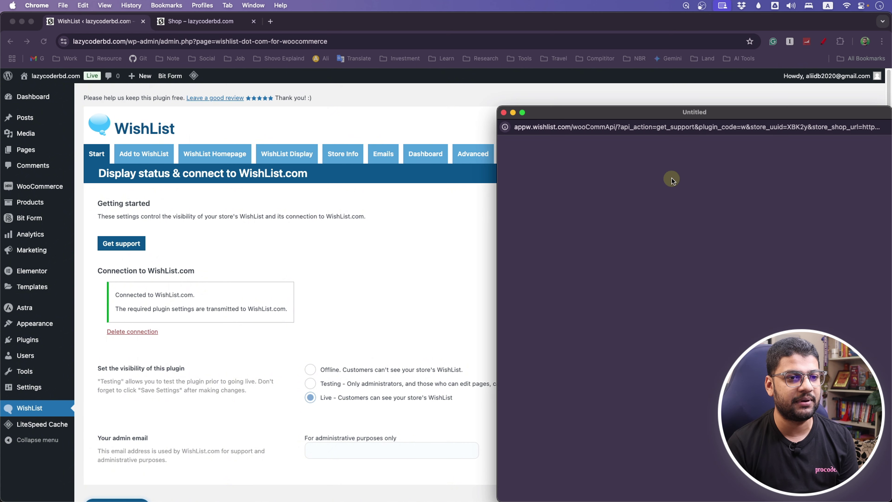
{"action": "left_click", "coordinate": [504, 113]}
Save the WishList settings with visibility Live, then view the Shop tab.
{"action": "scroll", "coordinate": [252, 380], "scroll_direction": "down", "scroll_amount": 3}
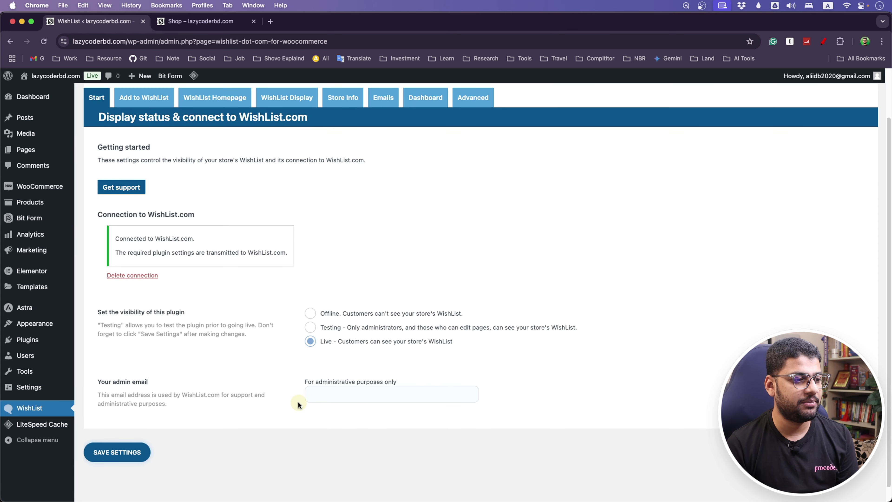
{"action": "scroll", "coordinate": [210, 386], "scroll_direction": "up", "scroll_amount": 1}
{"action": "left_click", "coordinate": [113, 455]}
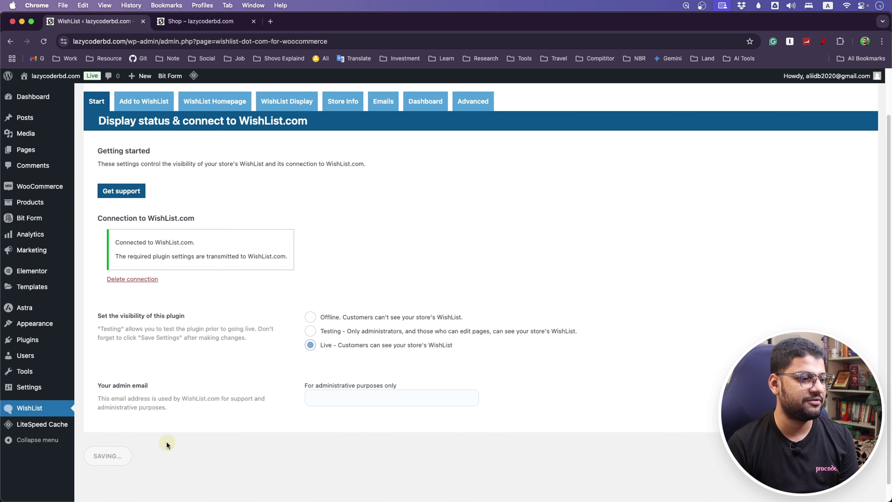
{"action": "left_click", "coordinate": [198, 21]}
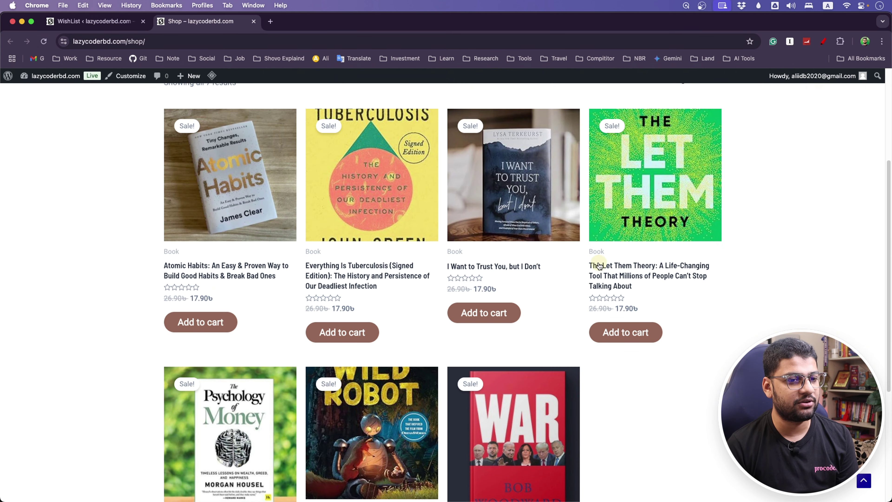
Reload the shop to show wishlist links and add Atomic Habits to the cart.
{"action": "left_click", "coordinate": [45, 42]}
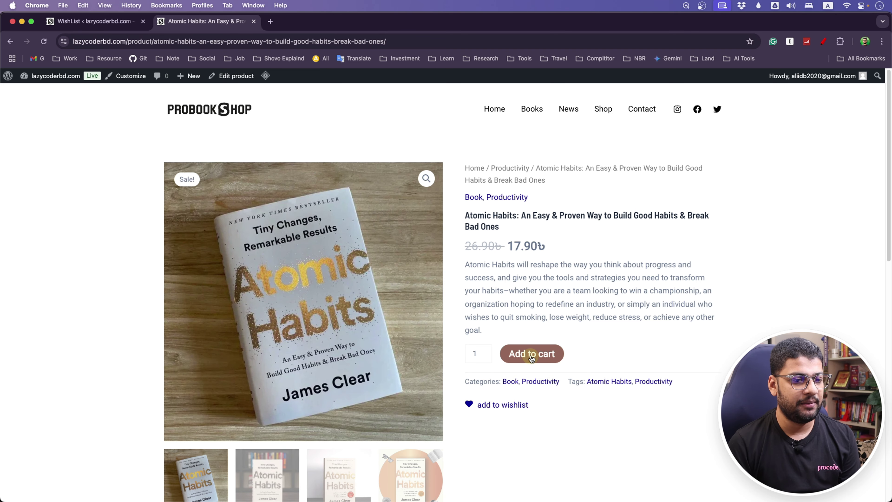
{"action": "left_click", "coordinate": [546, 356]}
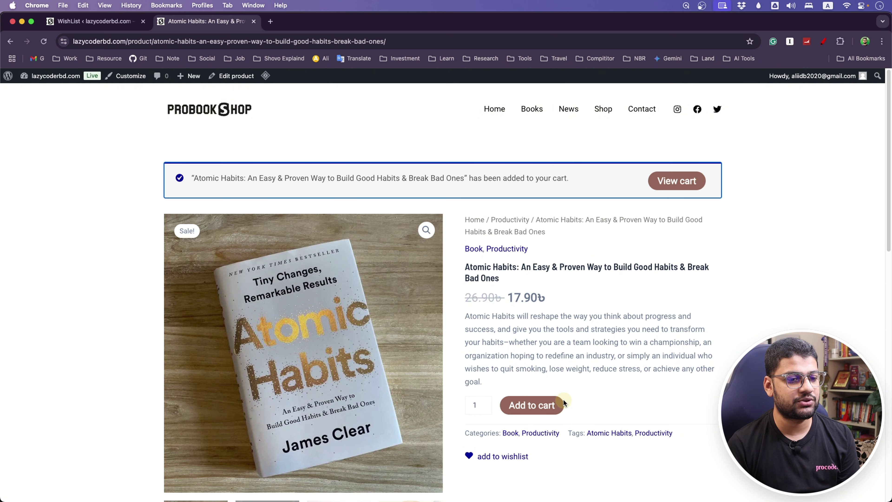
{"action": "left_click", "coordinate": [677, 180]}
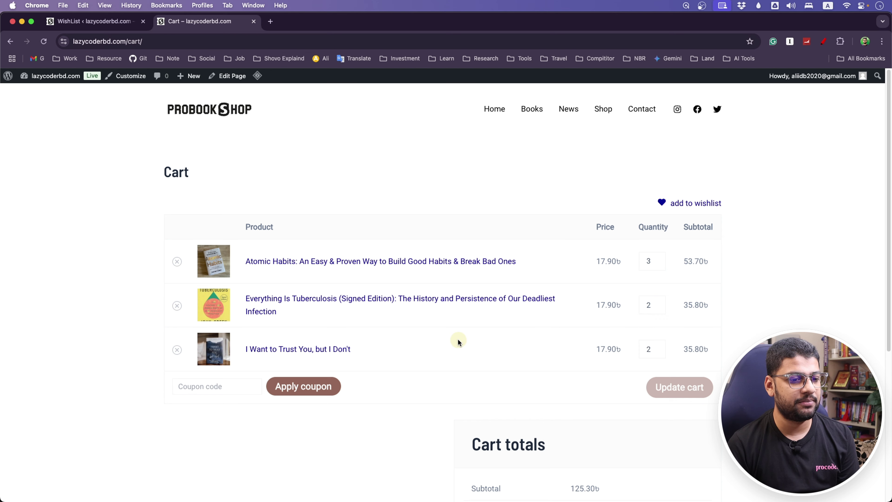
Remove all three books from the cart, then return to the WishList settings.
{"action": "scroll", "coordinate": [435, 368], "scroll_direction": "down", "scroll_amount": 2}
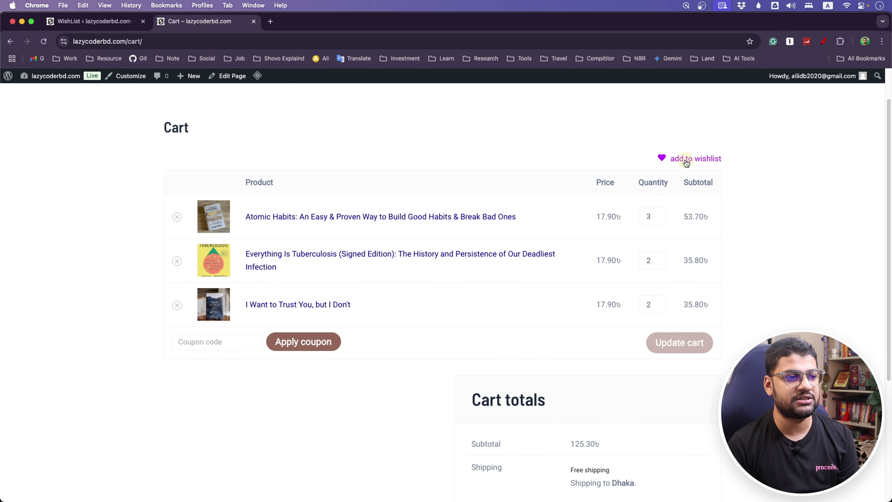
{"action": "left_click", "coordinate": [178, 218]}
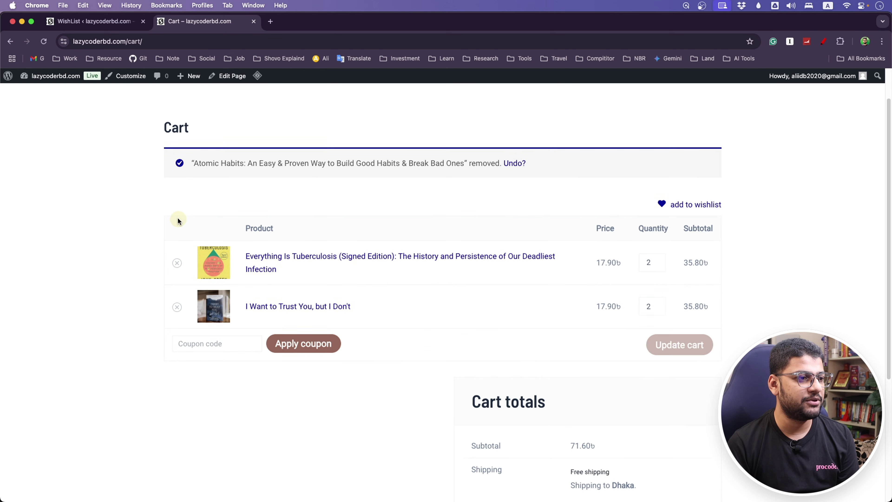
{"action": "left_click", "coordinate": [177, 233]}
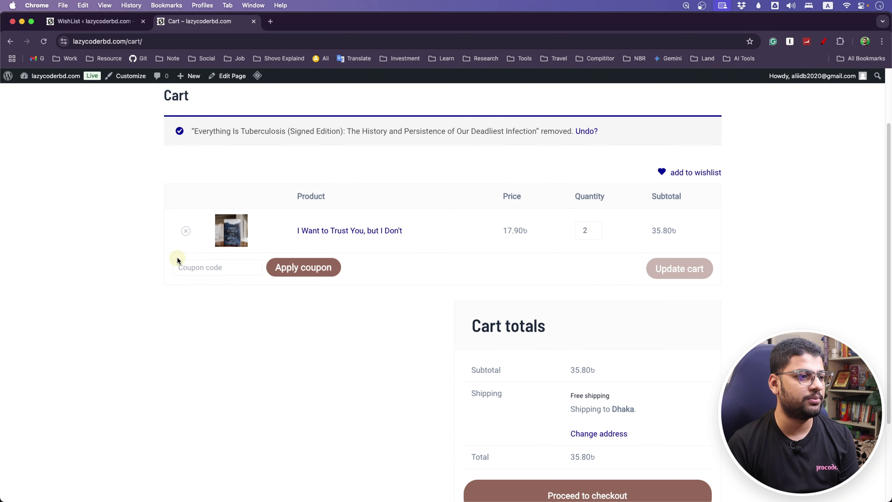
{"action": "left_click", "coordinate": [185, 232]}
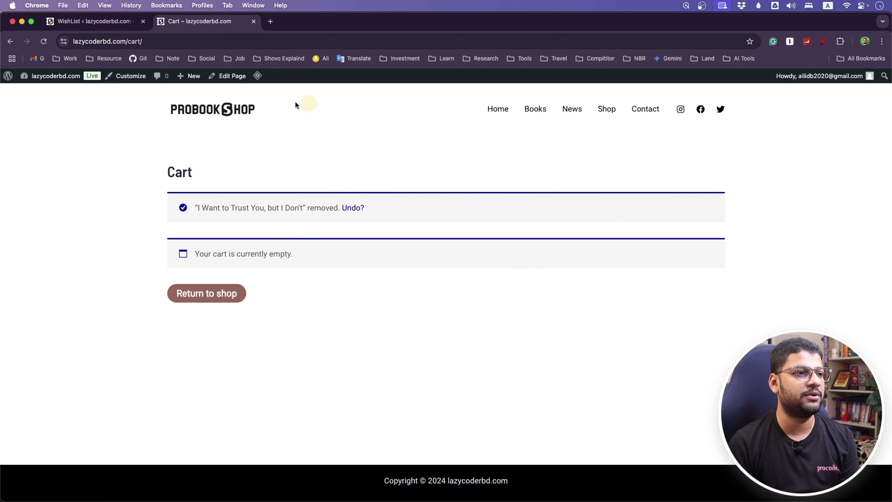
{"action": "left_click", "coordinate": [602, 112]}
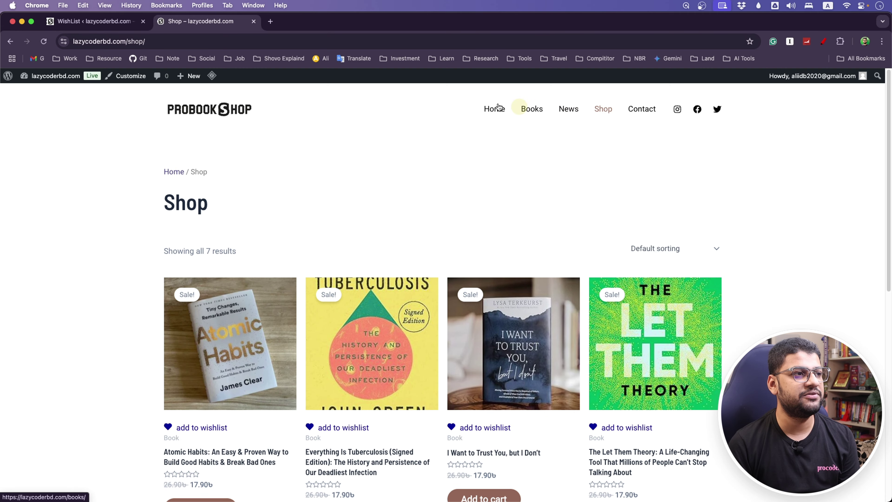
{"action": "left_click", "coordinate": [105, 21]}
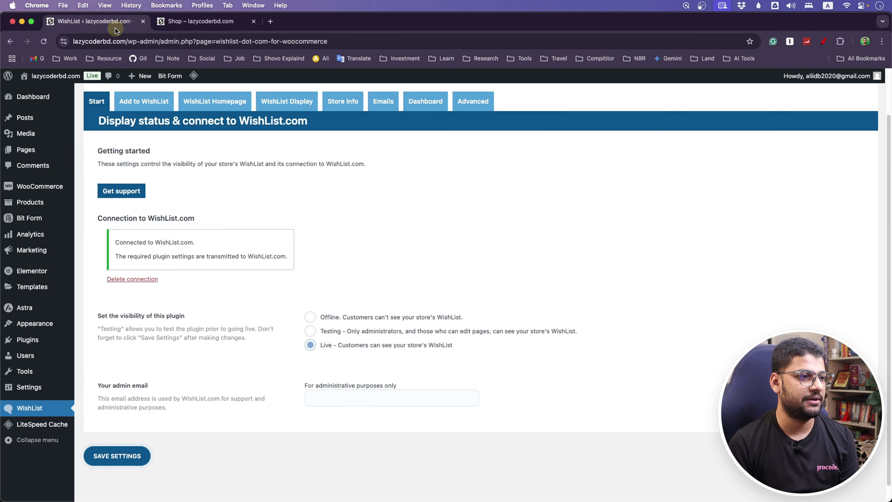
Open the Add to WishList button settings, comparing them against the shop page.
{"action": "left_click", "coordinate": [151, 105]}
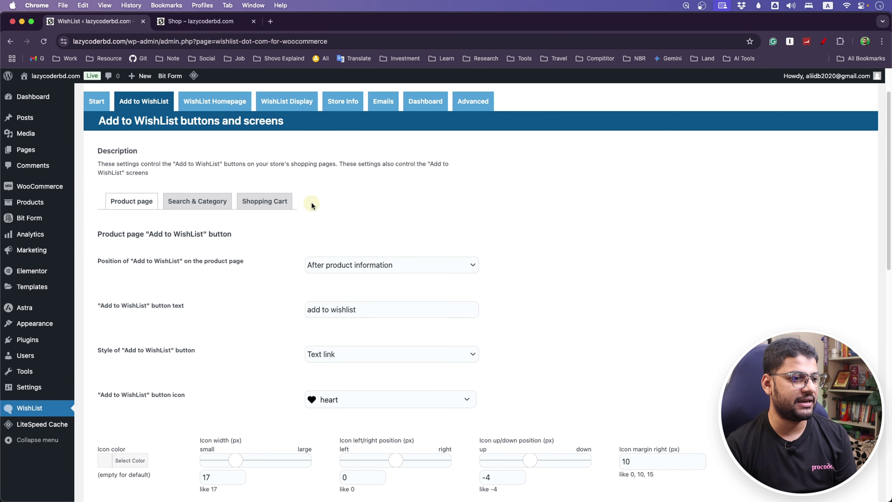
{"action": "scroll", "coordinate": [257, 283], "scroll_direction": "down", "scroll_amount": 10}
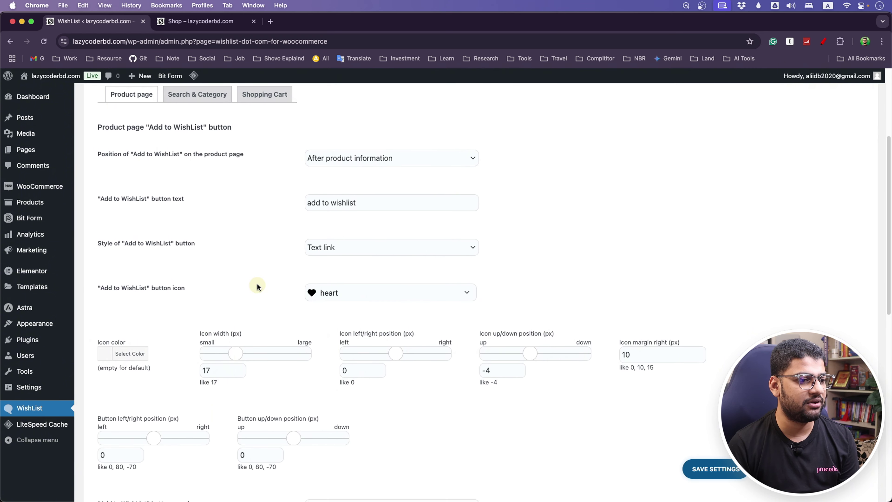
{"action": "scroll", "coordinate": [257, 283], "scroll_direction": "up", "scroll_amount": 12}
{"action": "left_click", "coordinate": [181, 22]}
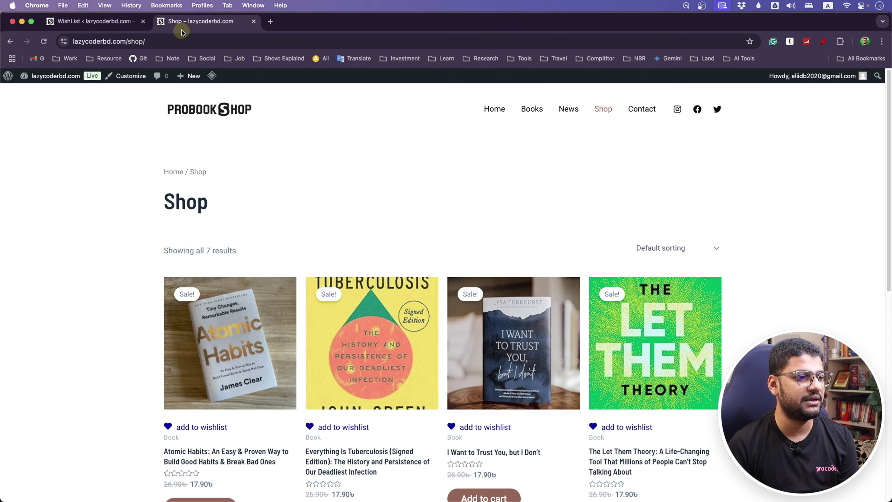
{"action": "scroll", "coordinate": [152, 287], "scroll_direction": "down", "scroll_amount": 4}
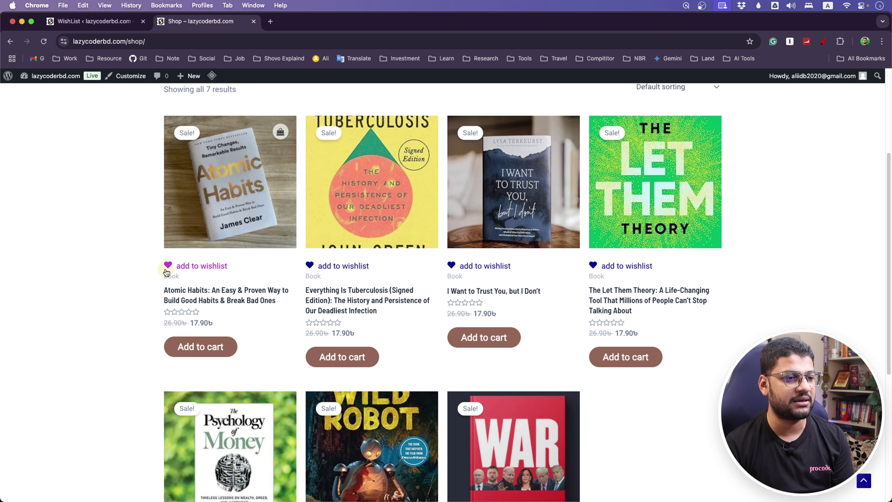
{"action": "left_click", "coordinate": [88, 21]}
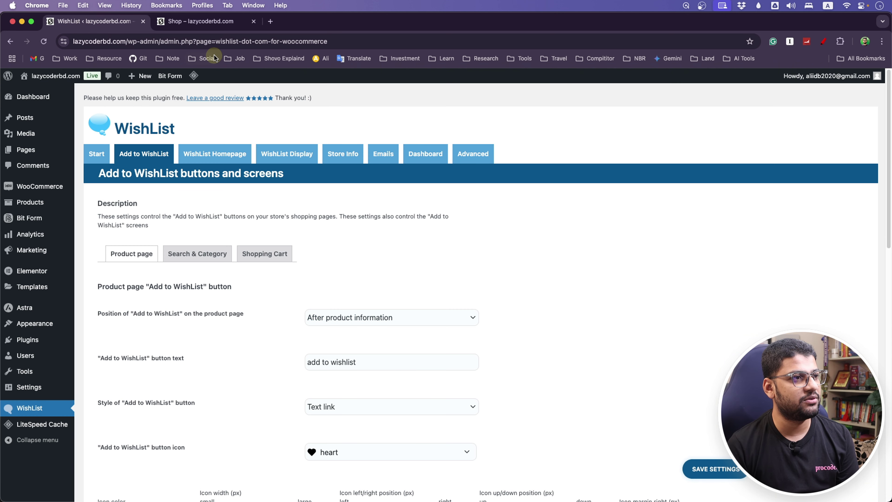
{"action": "left_click", "coordinate": [202, 22]}
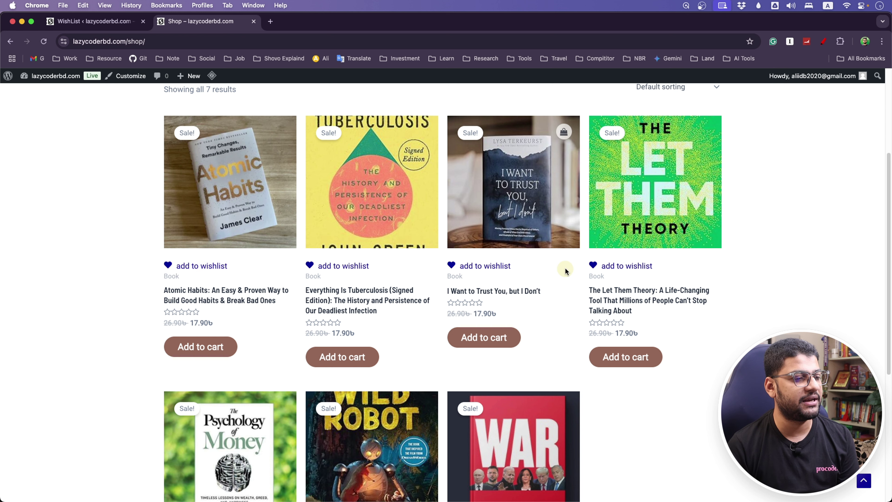
{"action": "left_click", "coordinate": [104, 25]}
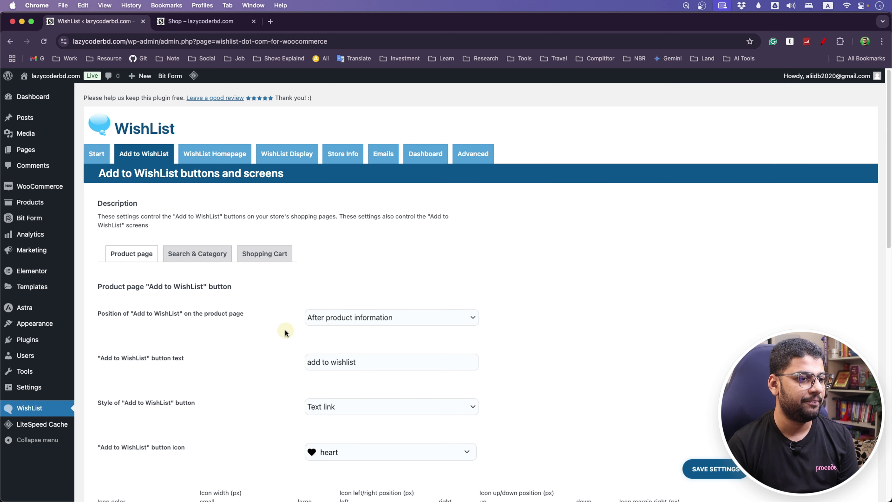
{"action": "scroll", "coordinate": [286, 327], "scroll_direction": "down", "scroll_amount": 3}
Capitalize the W of 'wishlist' in the button text.
{"action": "left_click_drag", "start_coordinate": [311, 312], "coordinate": [306, 311]}
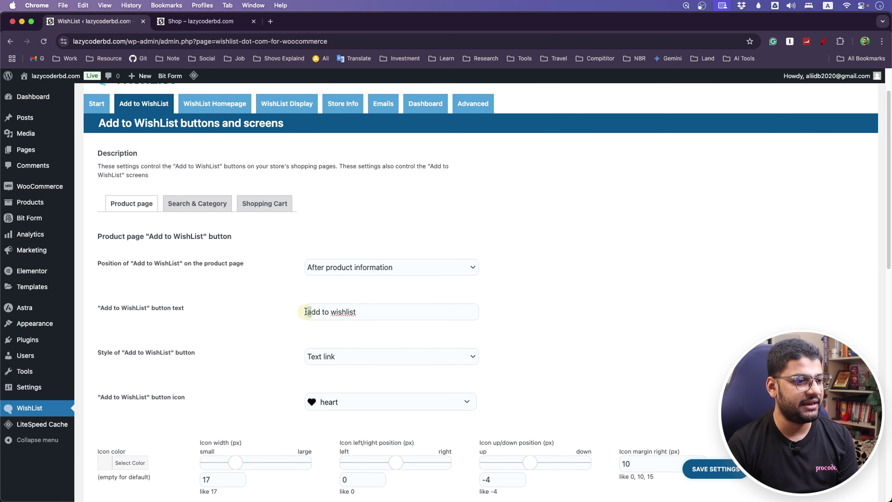
{"action": "type", "text": "A"}
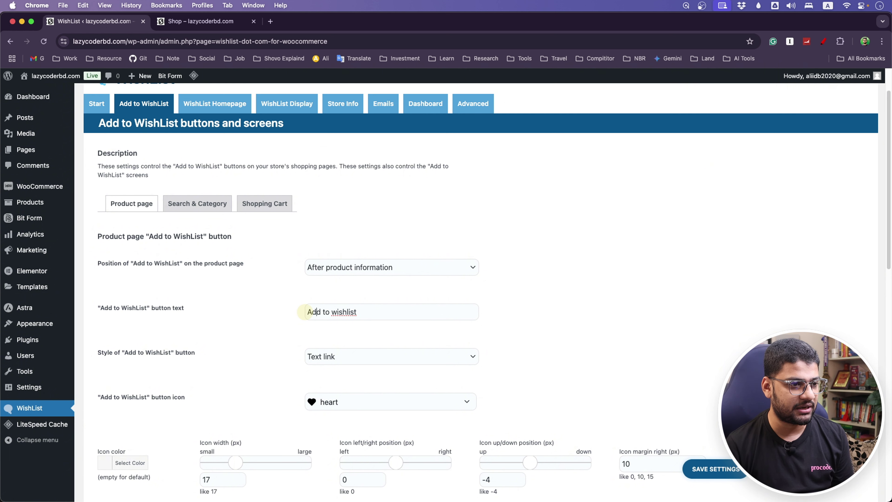
{"action": "key", "text": "BackSpace"}
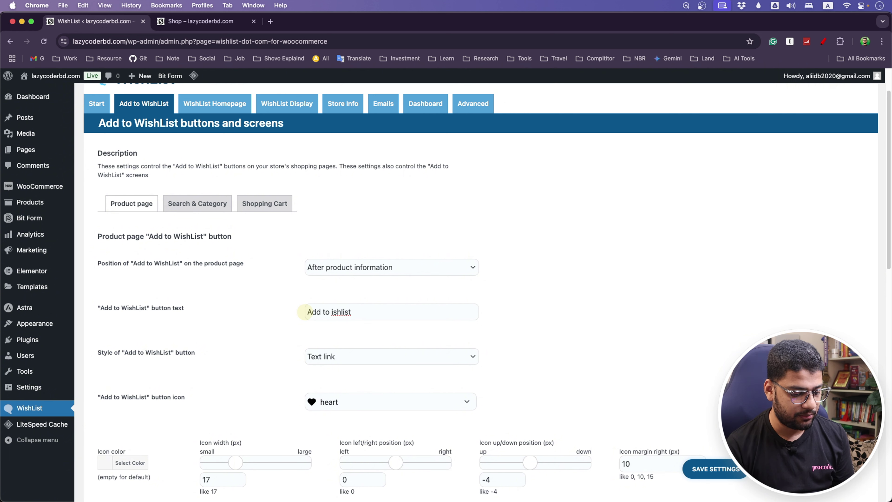
{"action": "type", "text": "W"}
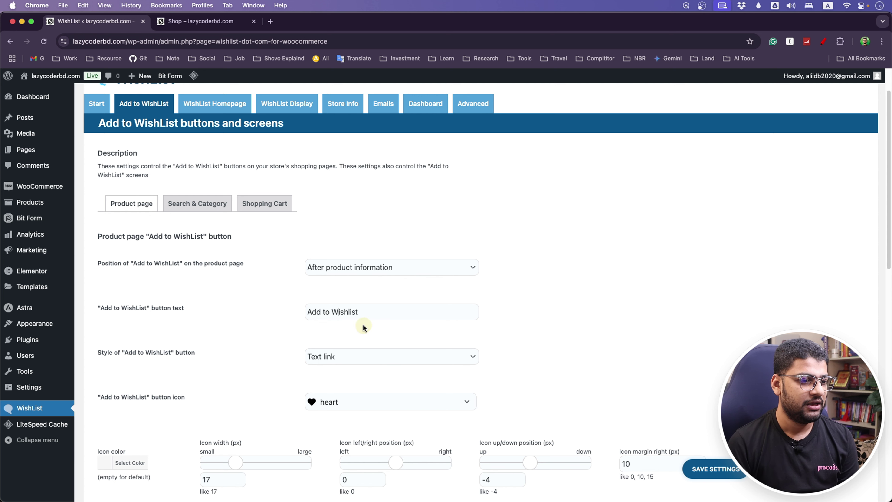
Choose heart-o as the button icon, save, and view the Shop page.
{"action": "scroll", "coordinate": [245, 357], "scroll_direction": "down", "scroll_amount": 3}
{"action": "left_click", "coordinate": [371, 361]}
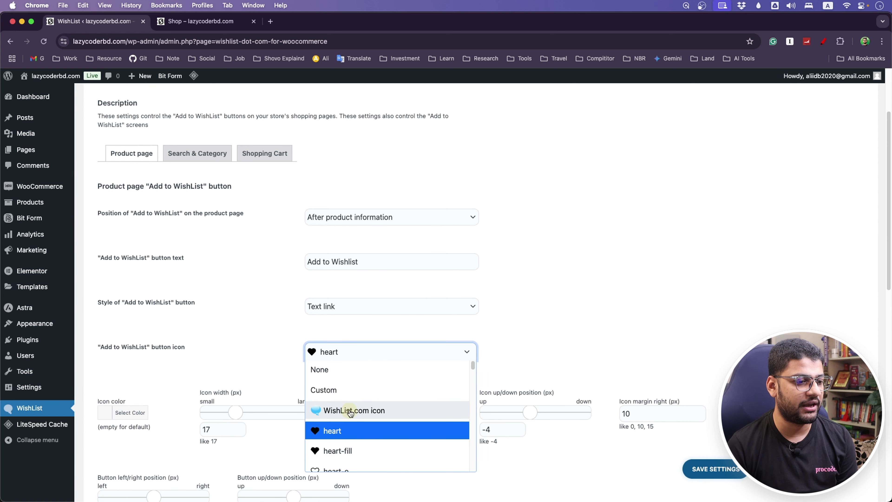
{"action": "scroll", "coordinate": [348, 410], "scroll_direction": "down", "scroll_amount": 3}
{"action": "scroll", "coordinate": [414, 323], "scroll_direction": "down", "scroll_amount": 5}
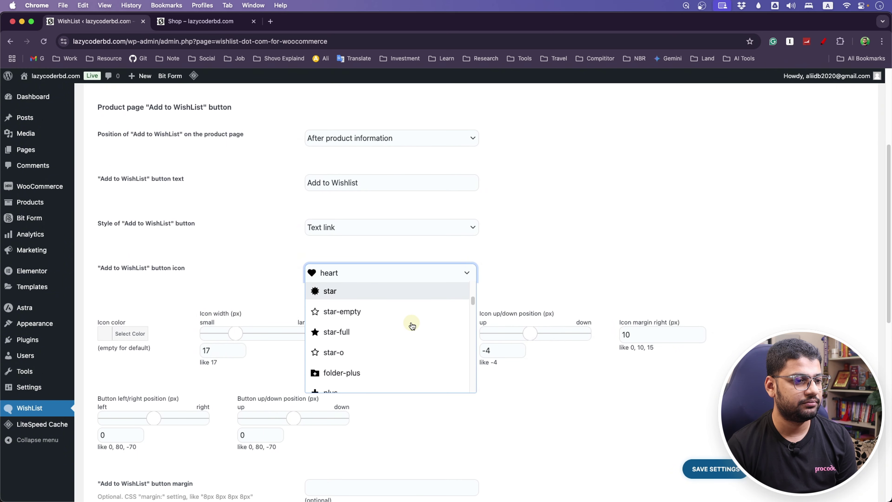
{"action": "scroll", "coordinate": [410, 329], "scroll_direction": "up", "scroll_amount": 3}
{"action": "left_click", "coordinate": [325, 317]}
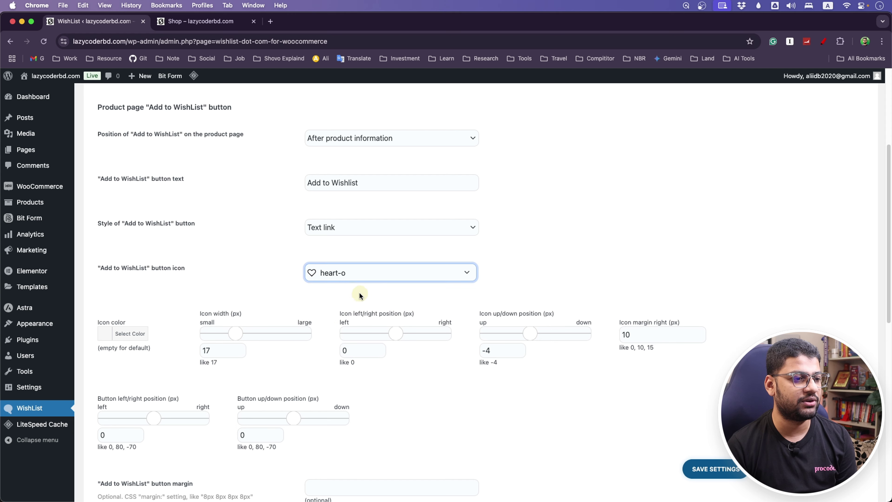
{"action": "left_click", "coordinate": [712, 472]}
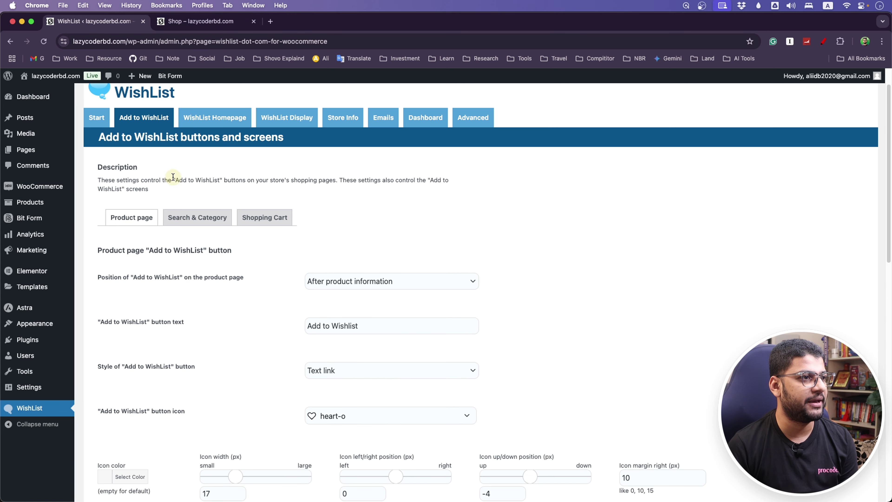
{"action": "left_click", "coordinate": [199, 22]}
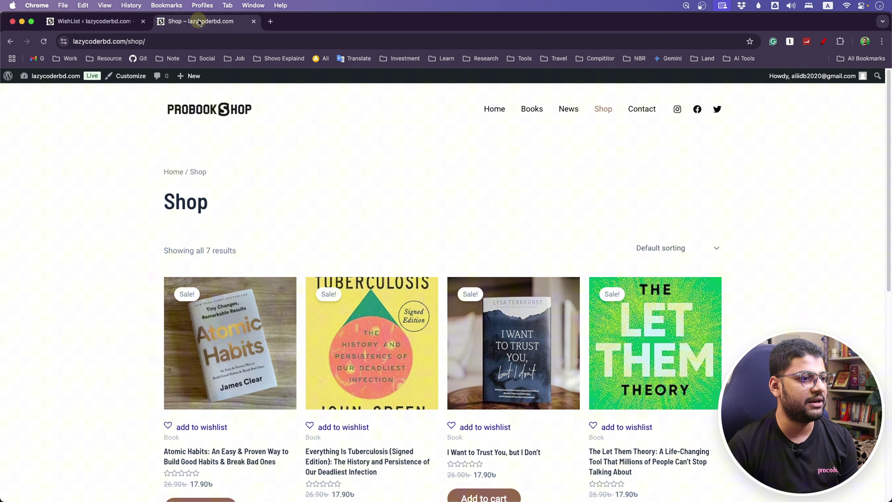
Preview the Everything Is Tuberculosis page, then review product, search/category and cart button settings.
{"action": "left_click", "coordinate": [332, 459]}
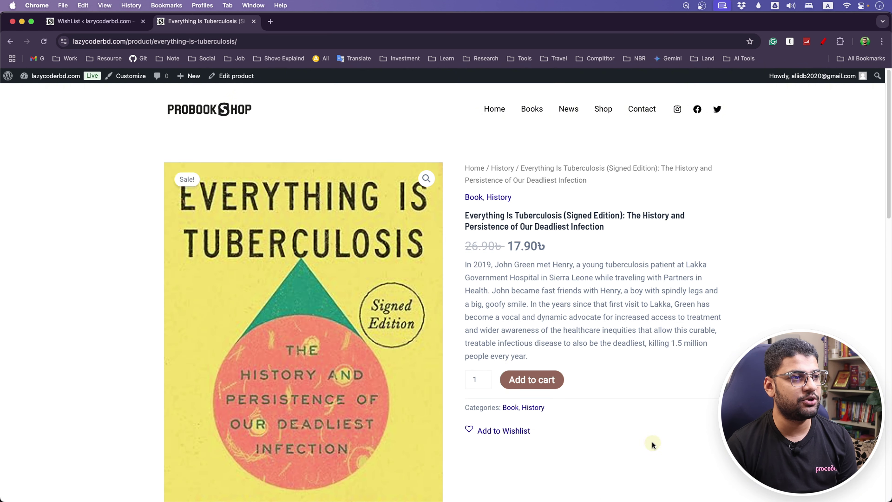
{"action": "left_click", "coordinate": [607, 111]}
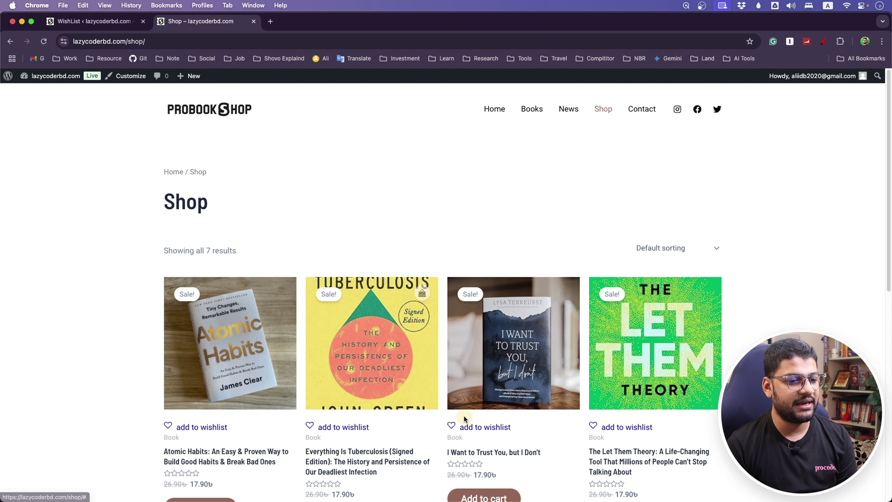
{"action": "left_click", "coordinate": [92, 21]}
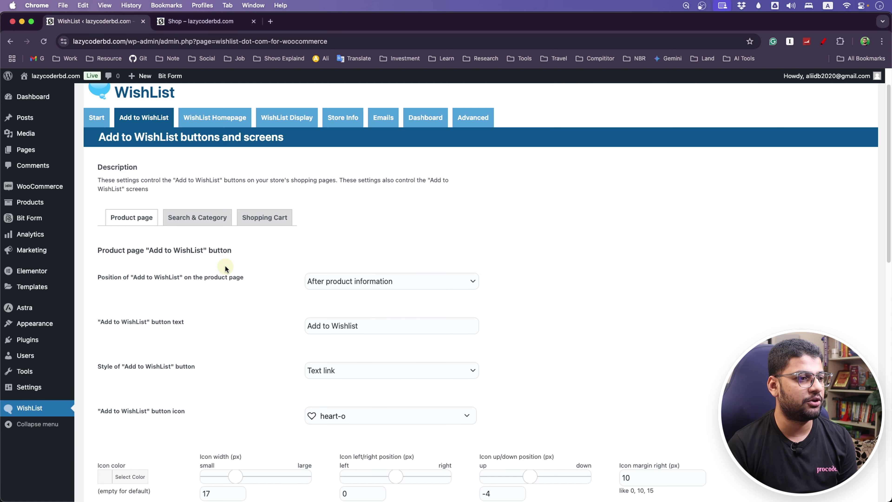
{"action": "left_click", "coordinate": [204, 222]}
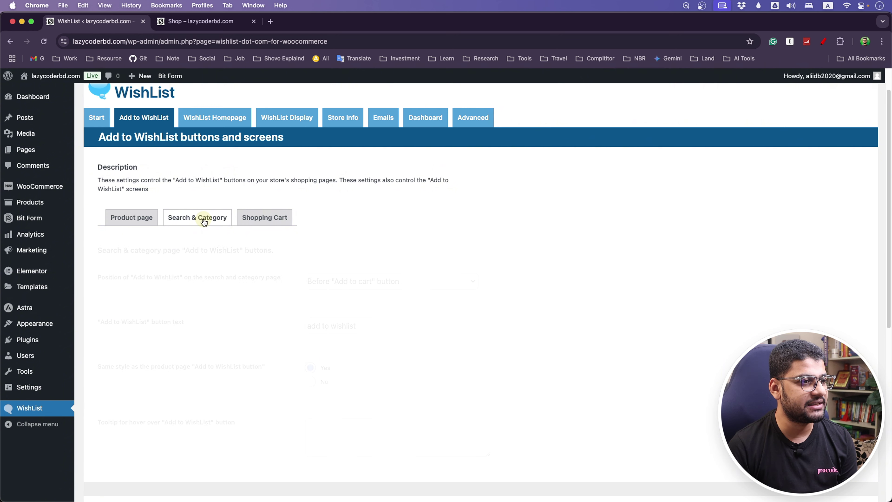
{"action": "left_click", "coordinate": [265, 218]}
{"action": "left_click", "coordinate": [132, 218]}
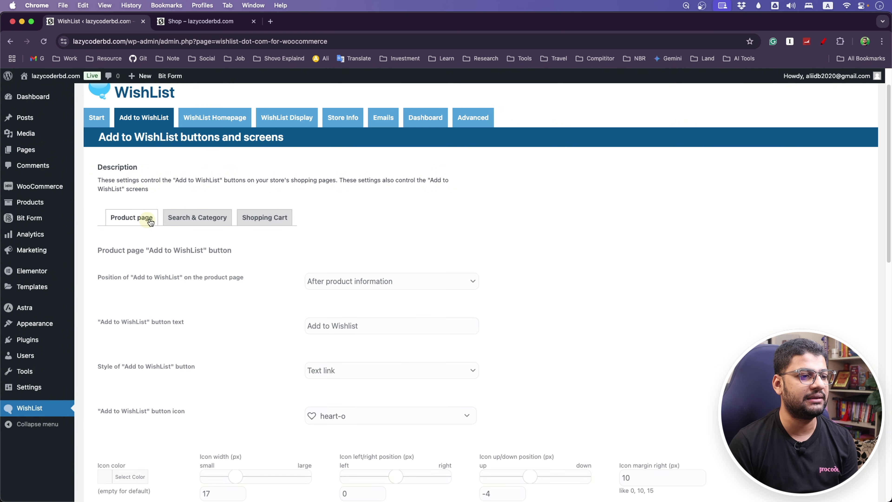
{"action": "scroll", "coordinate": [281, 338], "scroll_direction": "down", "scroll_amount": 1}
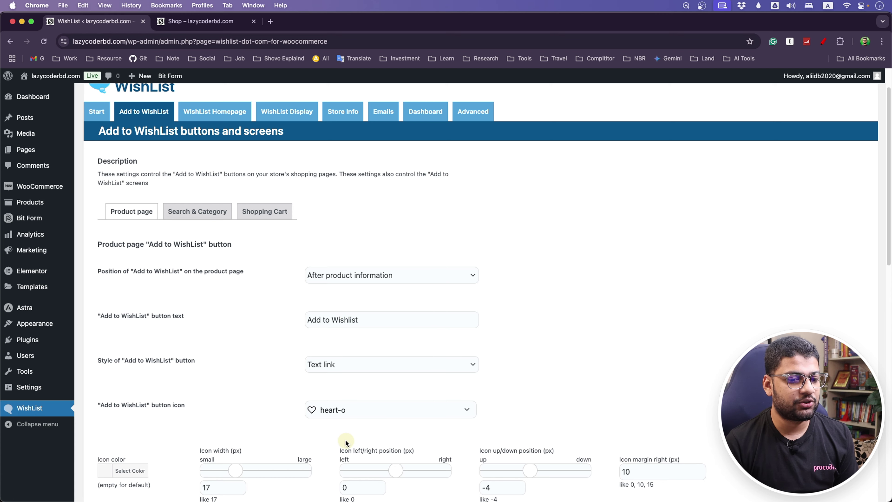
Add Everything Is Tuberculosis to the wishlist from its product page, then return to settings.
{"action": "left_click", "coordinate": [202, 21]}
{"action": "left_click", "coordinate": [348, 468]}
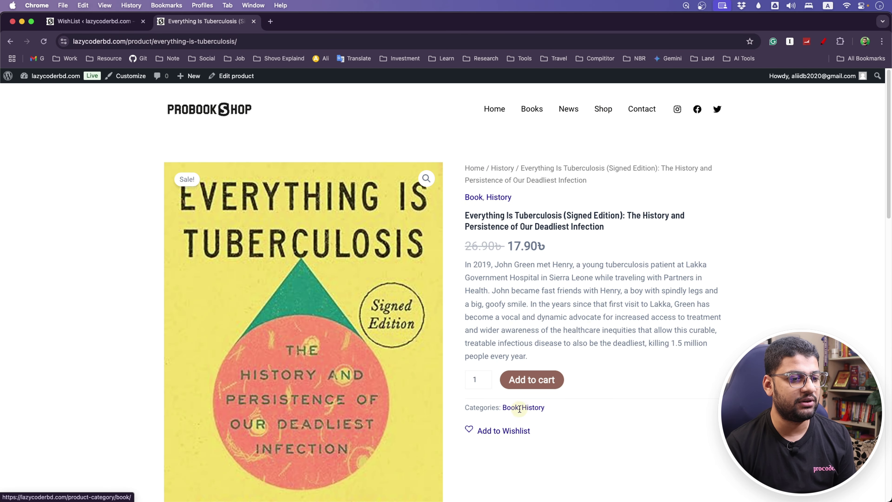
{"action": "left_click", "coordinate": [486, 433]}
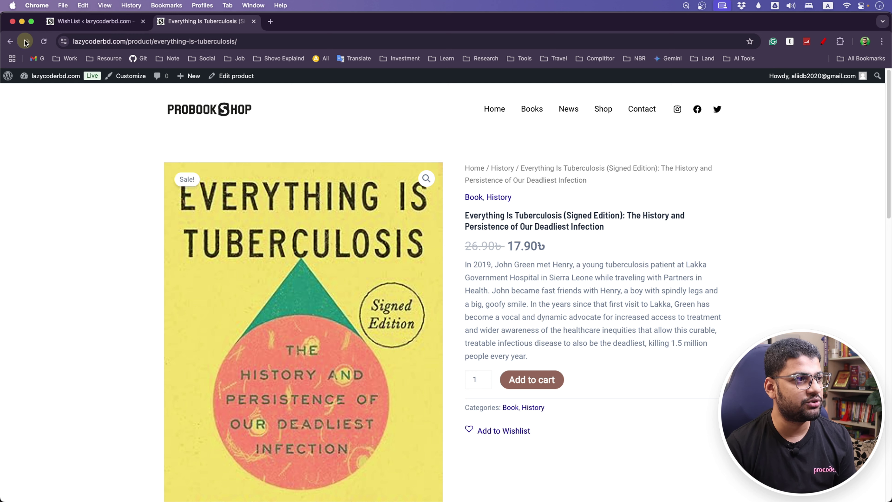
{"action": "left_click", "coordinate": [94, 21]}
{"action": "scroll", "coordinate": [274, 313], "scroll_direction": "down", "scroll_amount": 5}
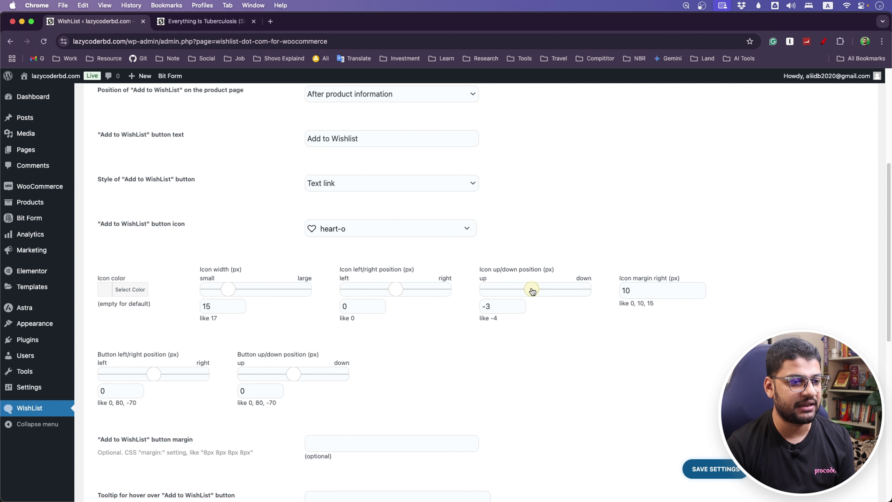
Check the wishlist links on the storefront Shop page, then return to the WishList settings.
{"action": "scroll", "coordinate": [534, 291], "scroll_direction": "down", "scroll_amount": 4}
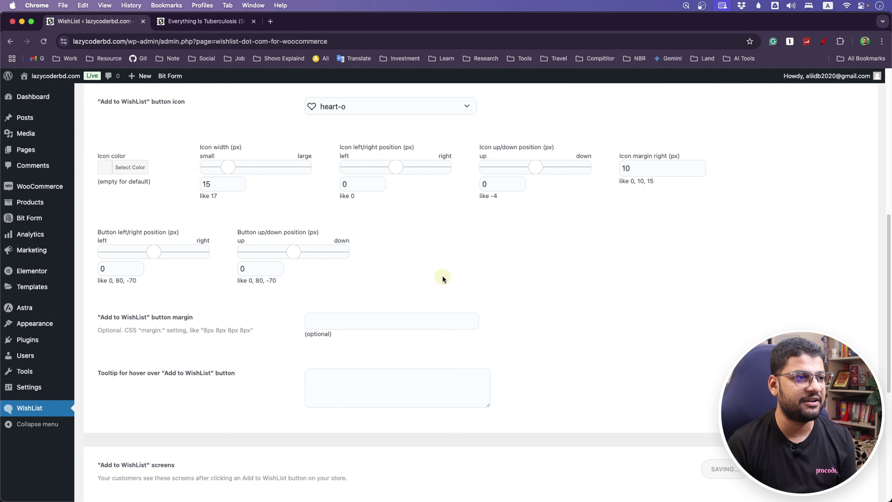
{"action": "left_click", "coordinate": [205, 21]}
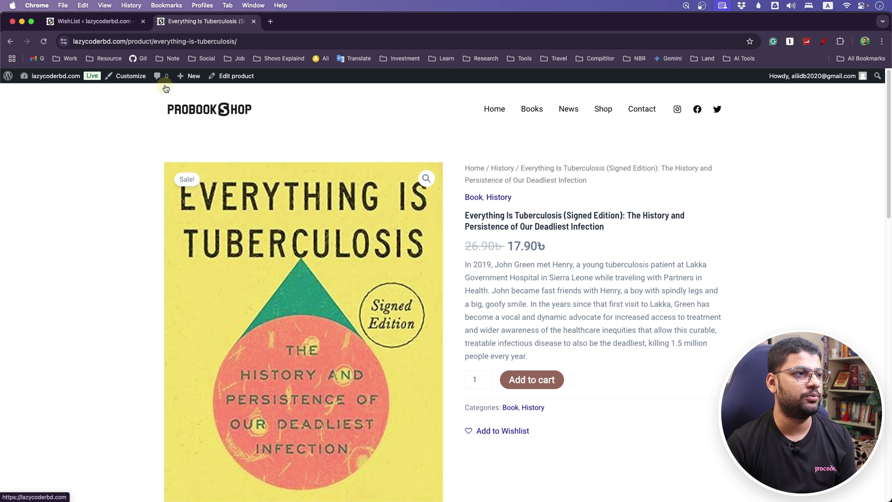
{"action": "left_click", "coordinate": [603, 110]}
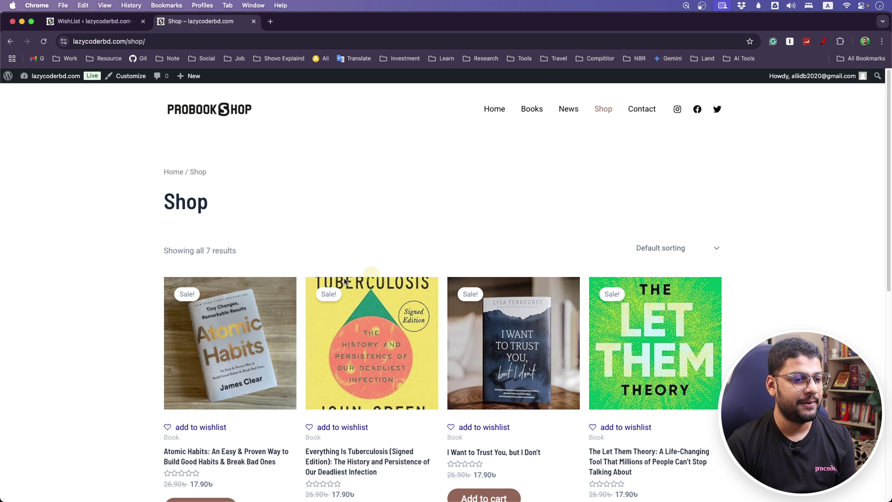
{"action": "scroll", "coordinate": [197, 327], "scroll_direction": "down", "scroll_amount": 3}
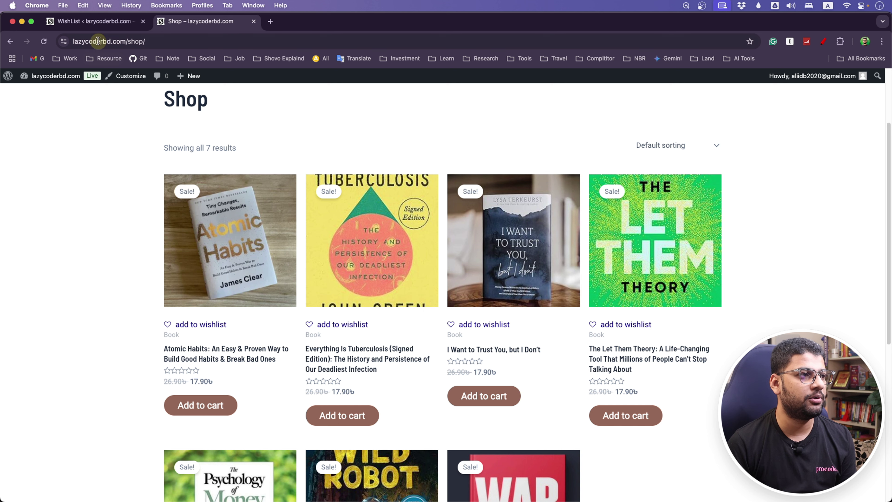
{"action": "left_click", "coordinate": [100, 22]}
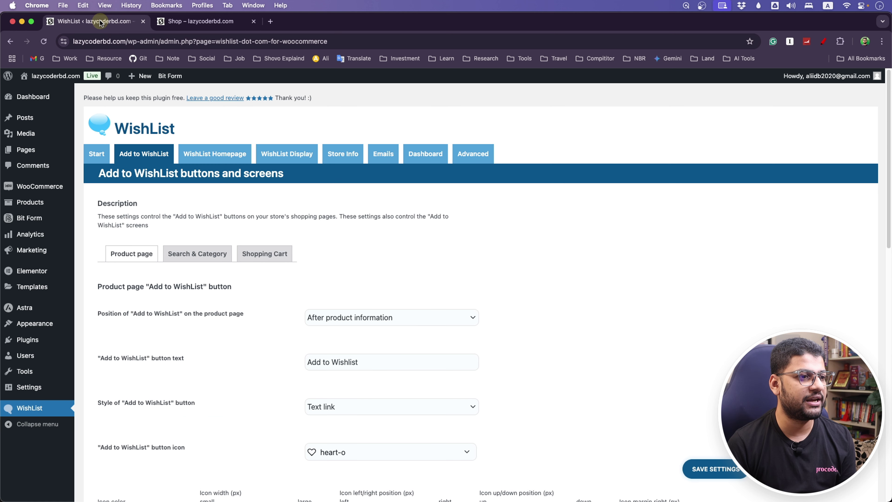
Set the Search & Category and Shopping Cart button text to 'Add to Wishlist', then reload the Shop page.
{"action": "left_click", "coordinate": [188, 261]}
{"action": "scroll", "coordinate": [238, 316], "scroll_direction": "down", "scroll_amount": 2}
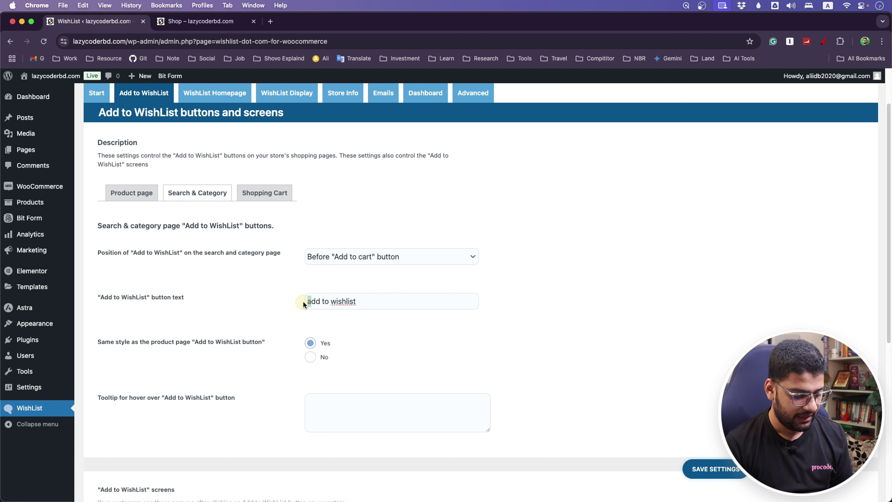
{"action": "type", "text": "A"}
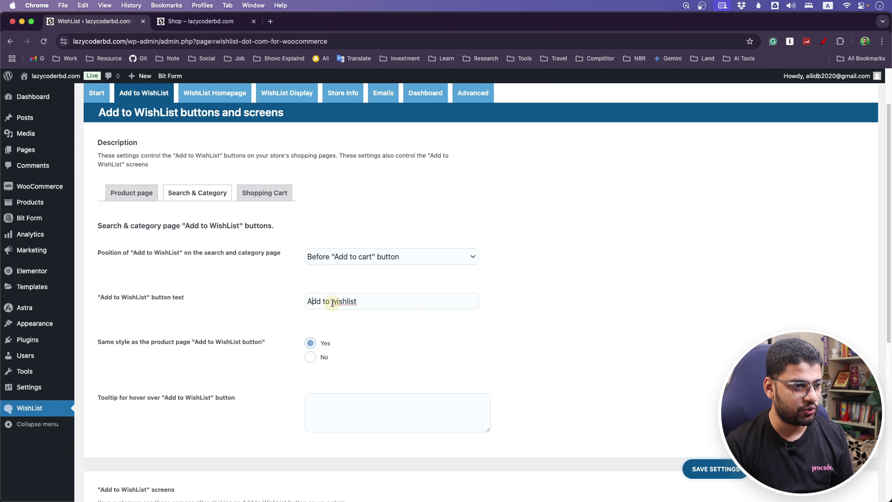
{"action": "type", "text": "W"}
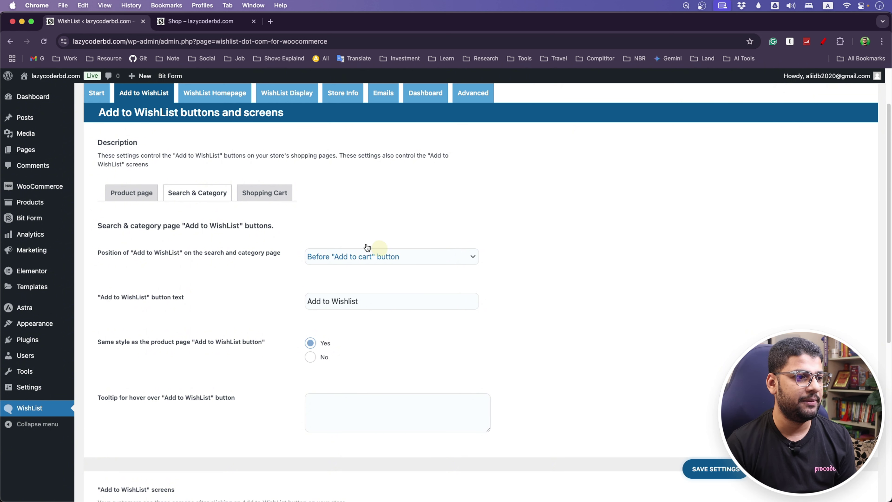
{"action": "left_click", "coordinate": [262, 195]}
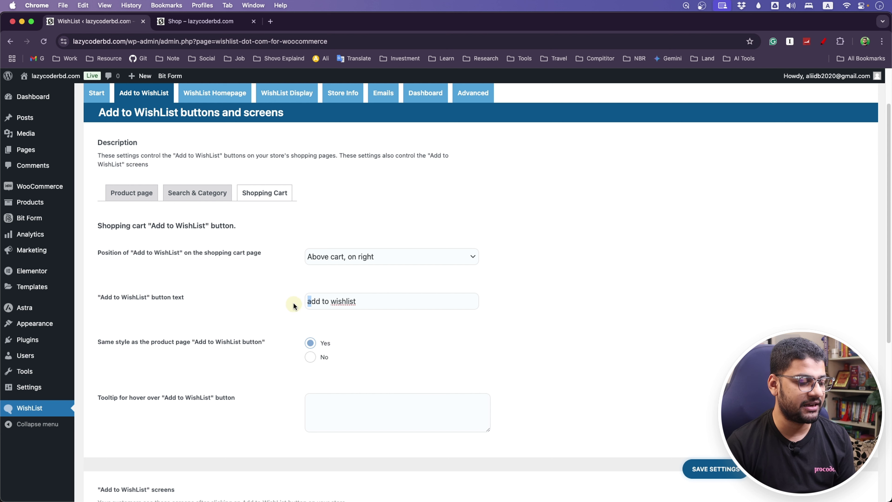
{"action": "type", "text": "A"}
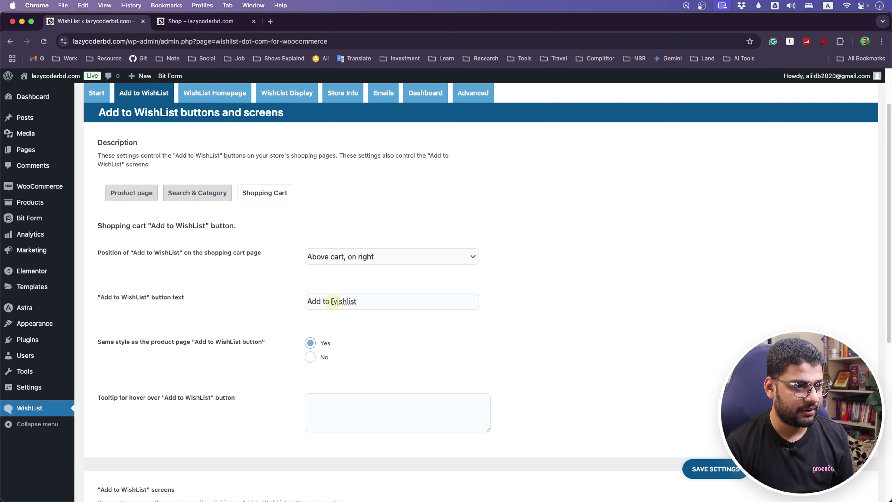
{"action": "type", "text": "W"}
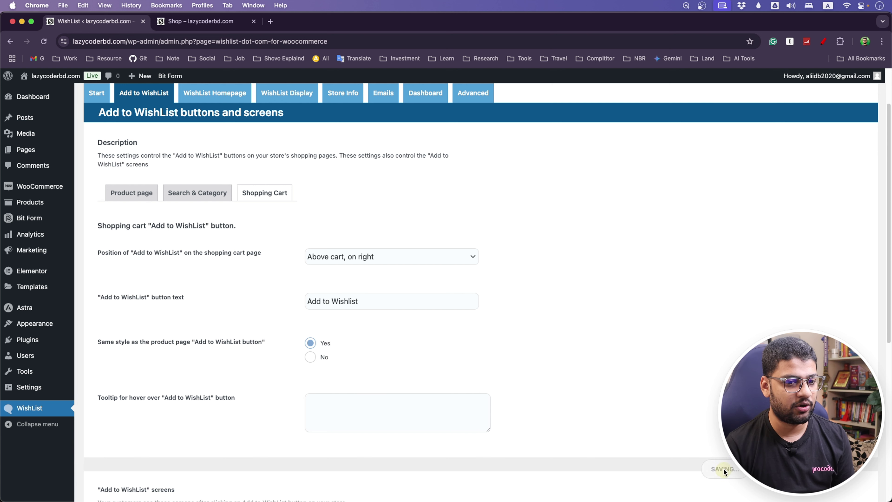
{"action": "left_click", "coordinate": [201, 21]}
{"action": "left_click", "coordinate": [44, 41]}
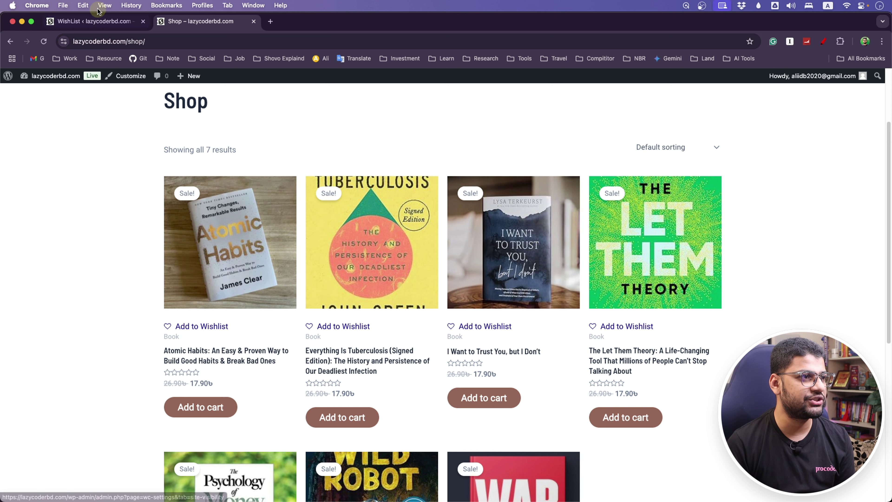
Open the Atomic Habits product page from the storefront Shop listing.
{"action": "left_click", "coordinate": [98, 22]}
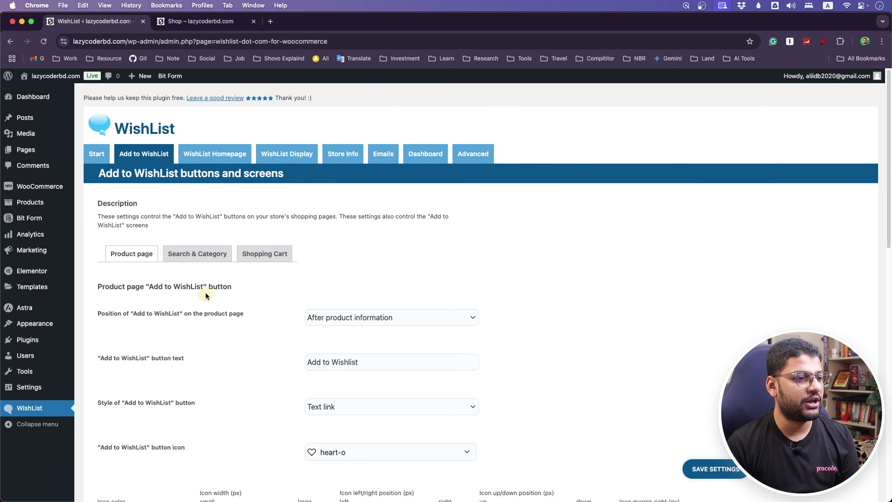
{"action": "scroll", "coordinate": [211, 291], "scroll_direction": "down", "scroll_amount": 5}
{"action": "left_click", "coordinate": [196, 24]}
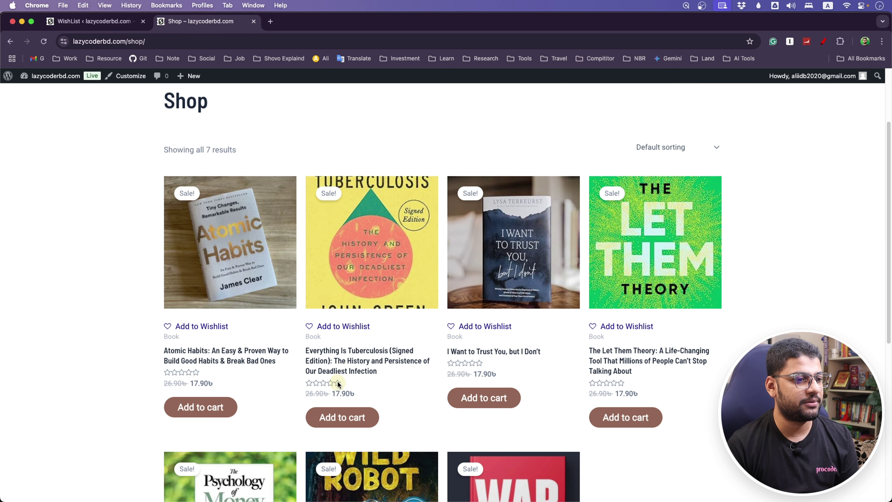
{"action": "left_click", "coordinate": [235, 357]}
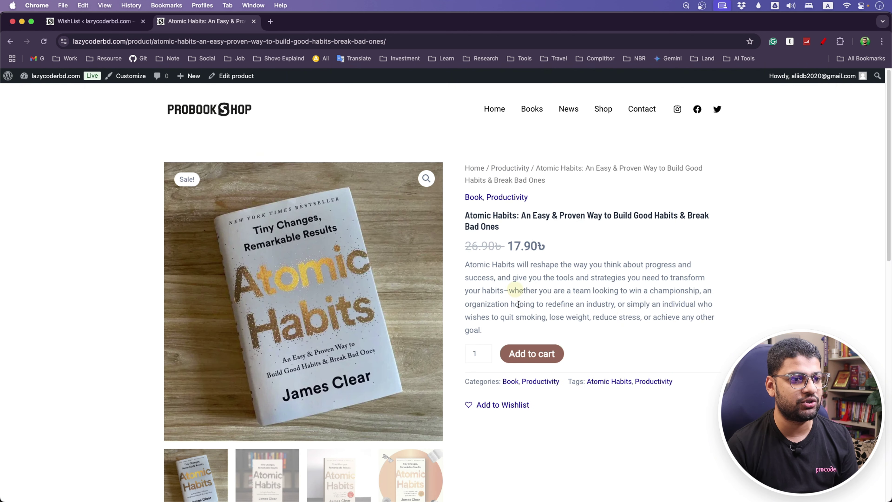
Set the product-page wishlist button position to 'After thumbnails', save, and view Atomic Habits.
{"action": "left_click", "coordinate": [93, 21]}
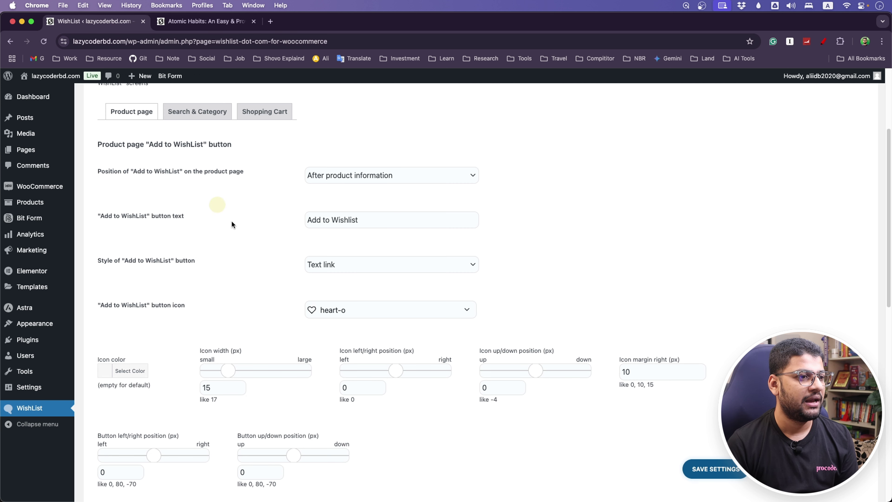
{"action": "left_click", "coordinate": [345, 175]}
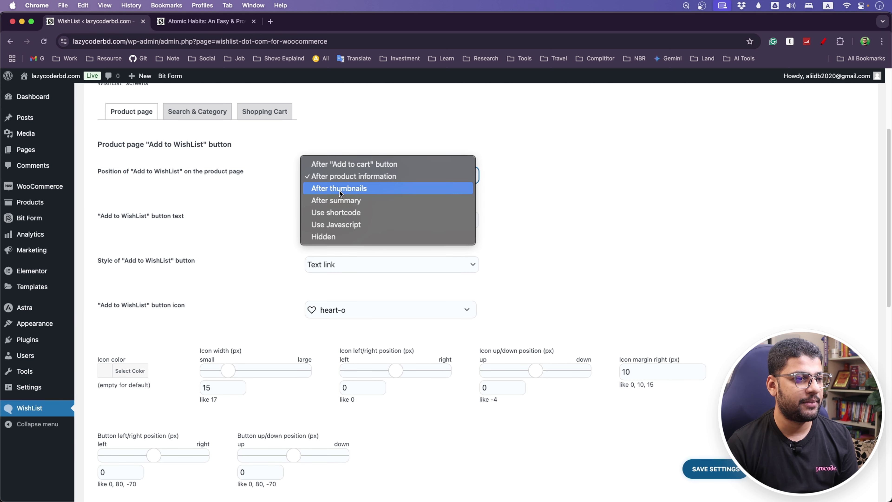
{"action": "left_click", "coordinate": [339, 189]}
{"action": "left_click", "coordinate": [685, 467]}
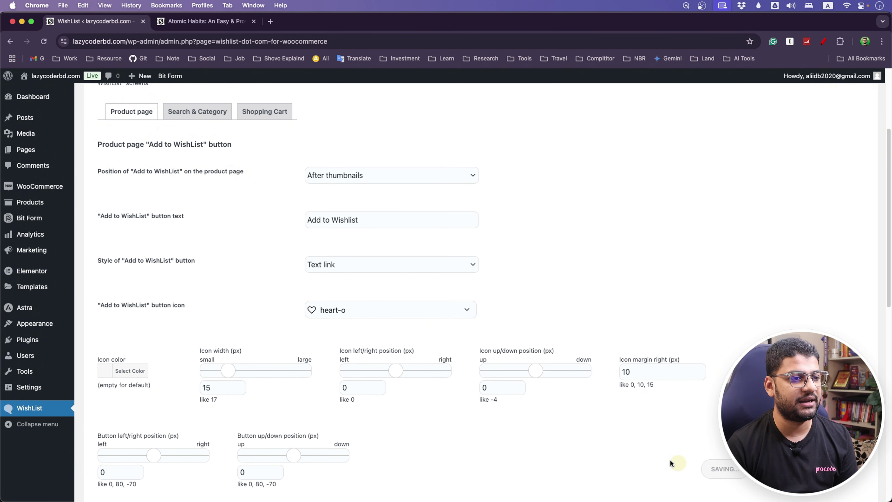
{"action": "left_click", "coordinate": [172, 21]}
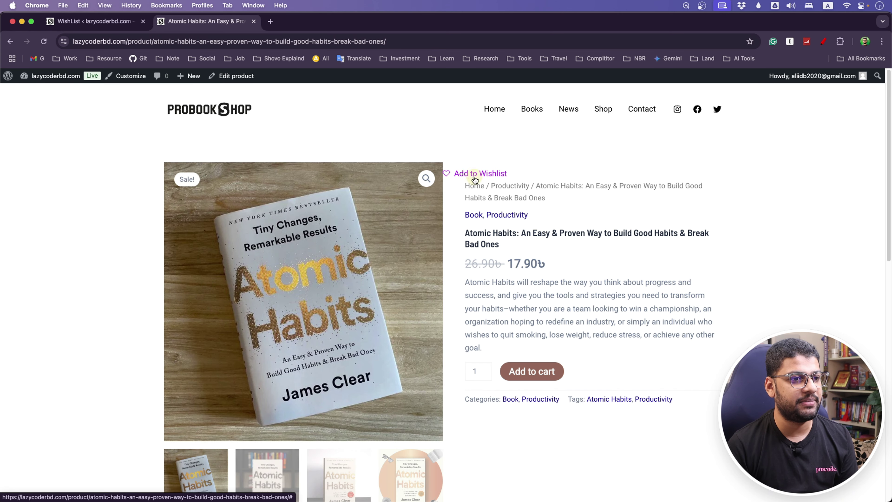
Change the product-page wishlist position to 'After summary' and save the settings.
{"action": "left_click", "coordinate": [92, 21]}
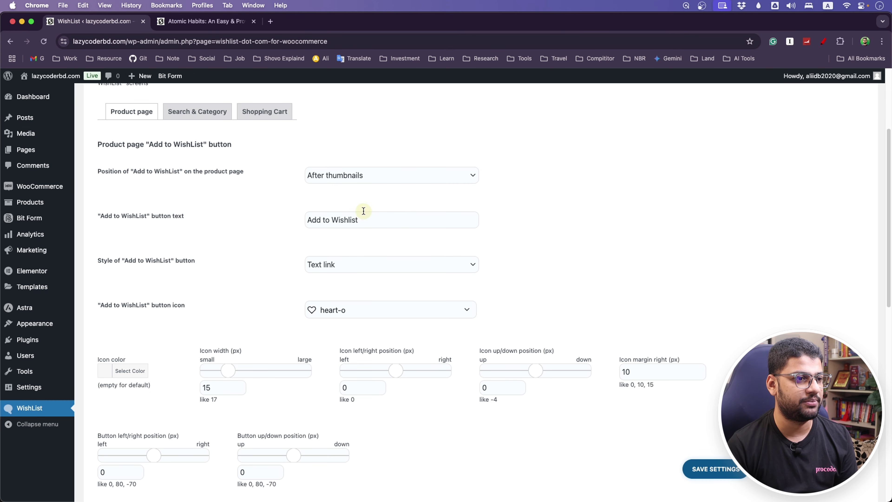
{"action": "left_click", "coordinate": [385, 175]}
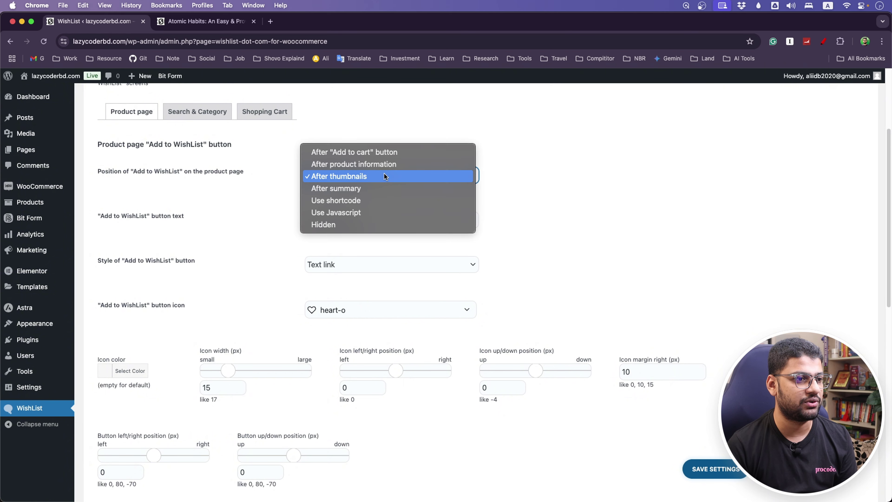
{"action": "left_click", "coordinate": [379, 188]}
{"action": "left_click", "coordinate": [717, 470]}
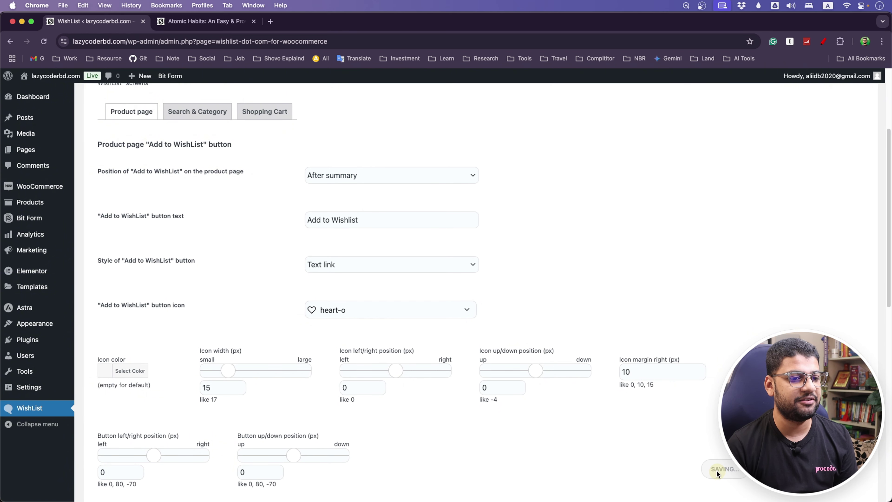
Reload the Atomic Habits page to check the 'After summary' placement, then reopen the position choices.
{"action": "left_click", "coordinate": [204, 21]}
{"action": "left_click", "coordinate": [44, 42]}
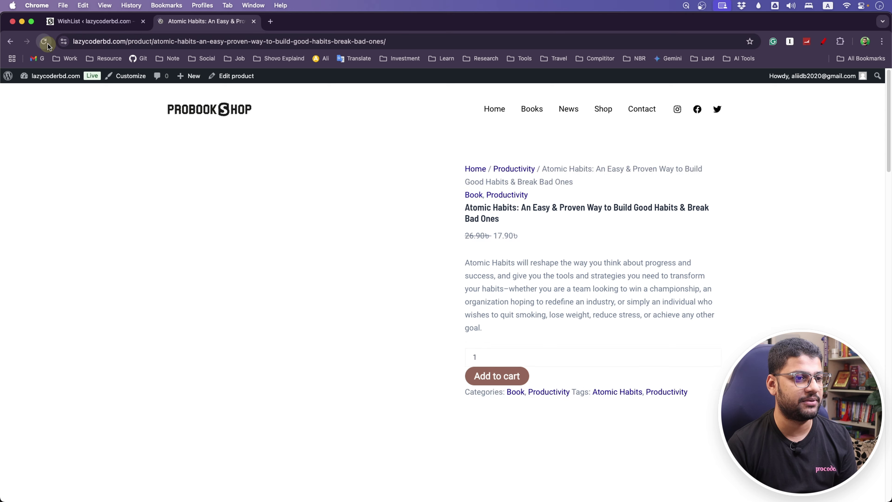
{"action": "scroll", "coordinate": [207, 271], "scroll_direction": "down", "scroll_amount": 15}
{"action": "scroll", "coordinate": [207, 271], "scroll_direction": "up", "scroll_amount": 10}
{"action": "scroll", "coordinate": [207, 272], "scroll_direction": "down", "scroll_amount": 1}
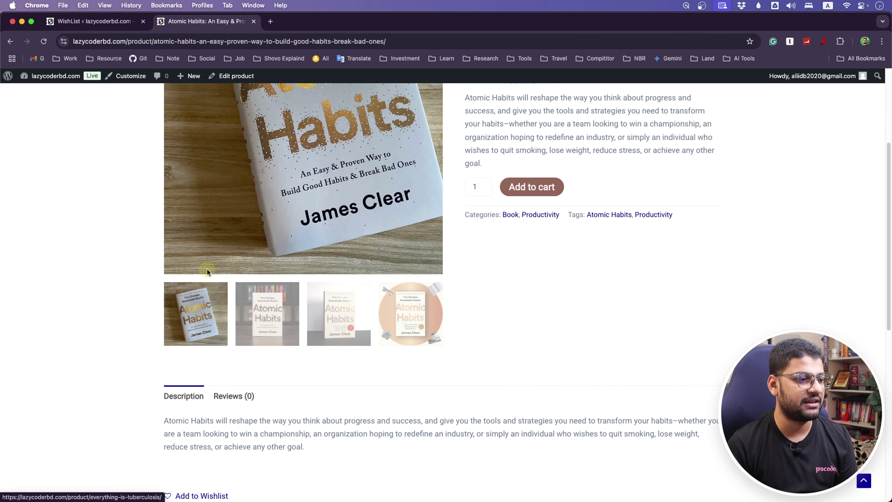
{"action": "scroll", "coordinate": [207, 272], "scroll_direction": "down", "scroll_amount": 3}
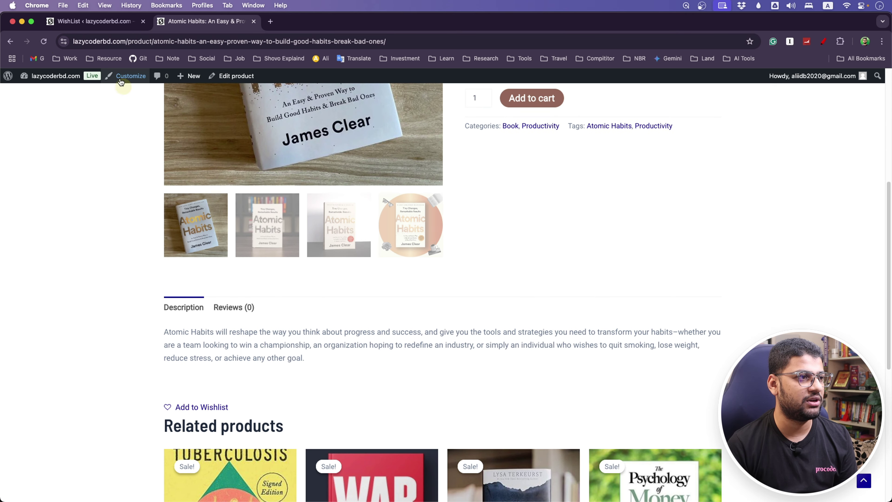
{"action": "left_click", "coordinate": [99, 24]}
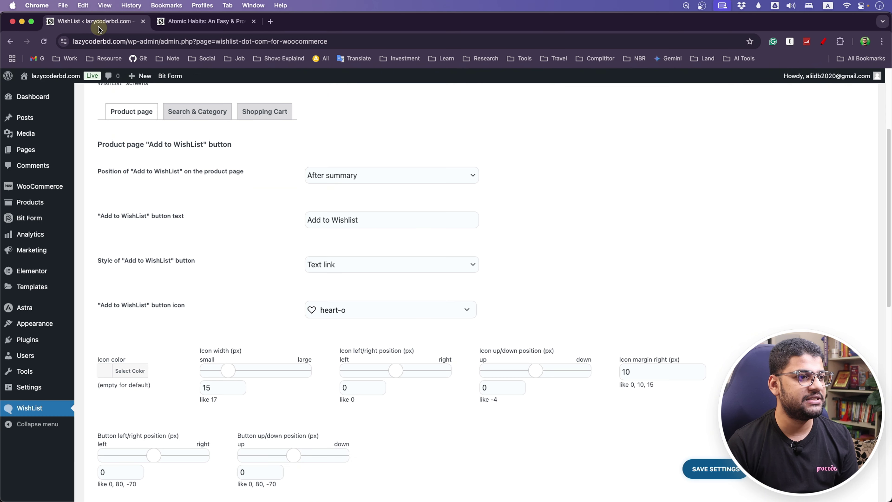
{"action": "left_click", "coordinate": [384, 174]}
Place the product-page link after 'Add to cart'; keep search/category position 'Before Add to cart'.
{"action": "left_click", "coordinate": [376, 141]}
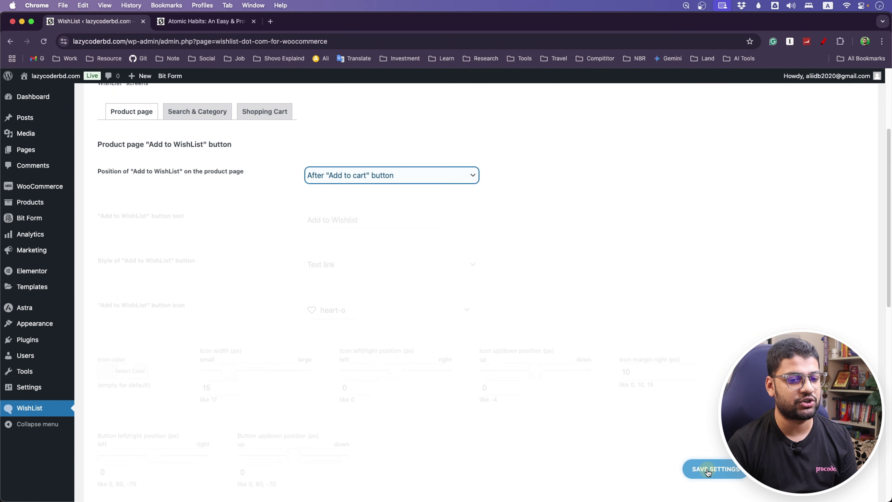
{"action": "left_click", "coordinate": [194, 112]}
{"action": "left_click", "coordinate": [356, 181]}
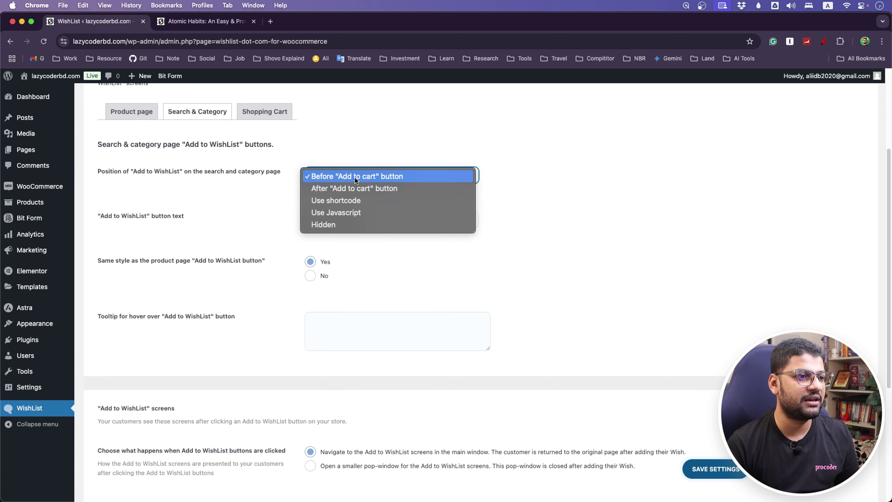
{"action": "left_click", "coordinate": [272, 192]}
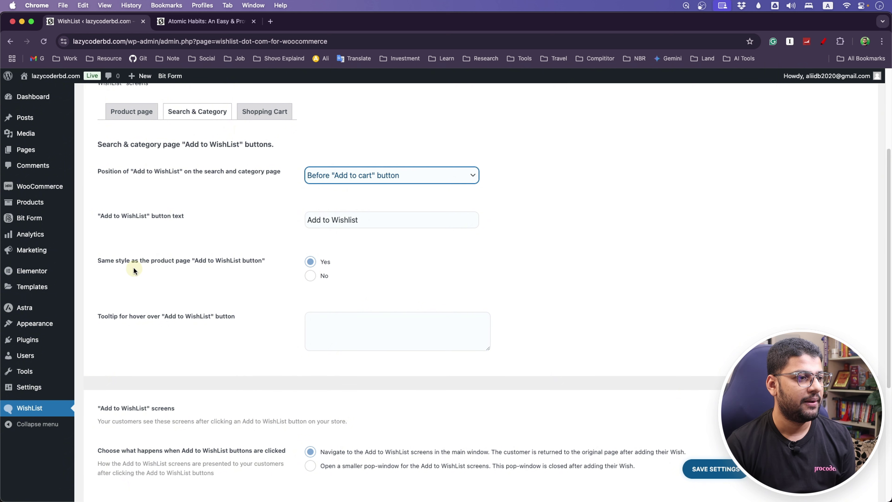
Give search and category pages their own style using the filled heart icon.
{"action": "left_click", "coordinate": [311, 275]}
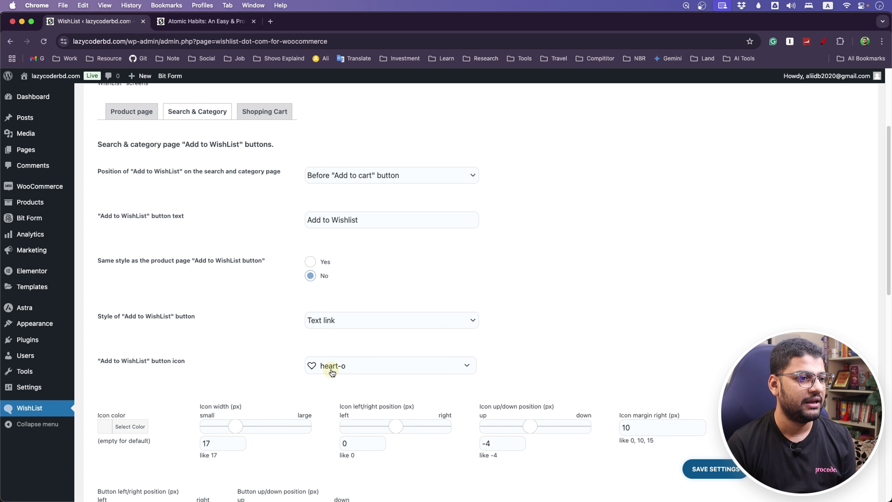
{"action": "left_click", "coordinate": [349, 364]}
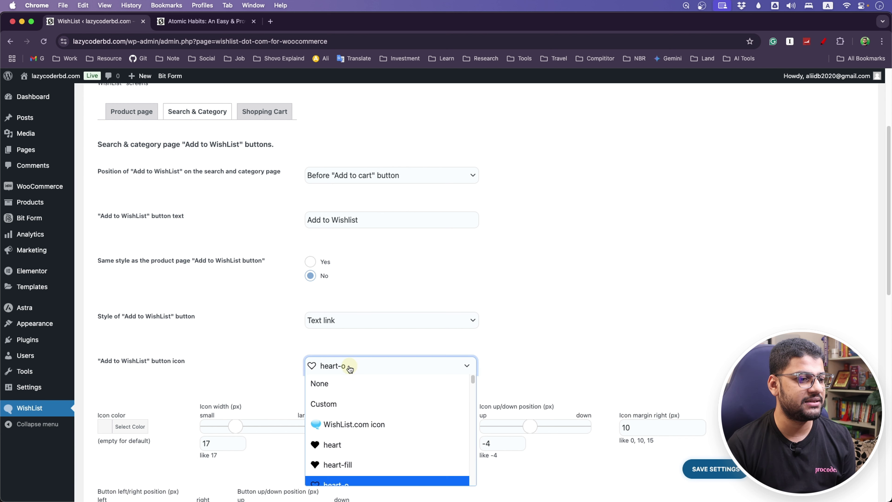
{"action": "left_click", "coordinate": [334, 444]}
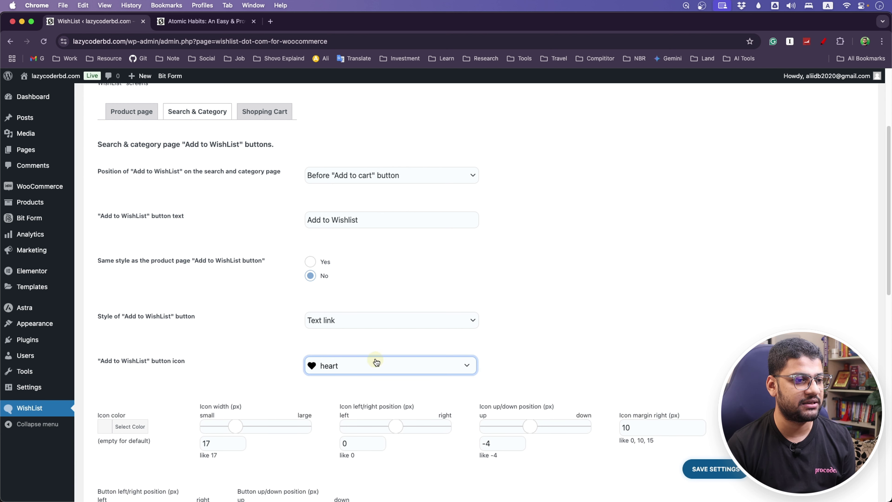
Give the Shopping Cart wishlist link its own Text link style with the WishList.com icon, and save.
{"action": "left_click", "coordinate": [260, 113]}
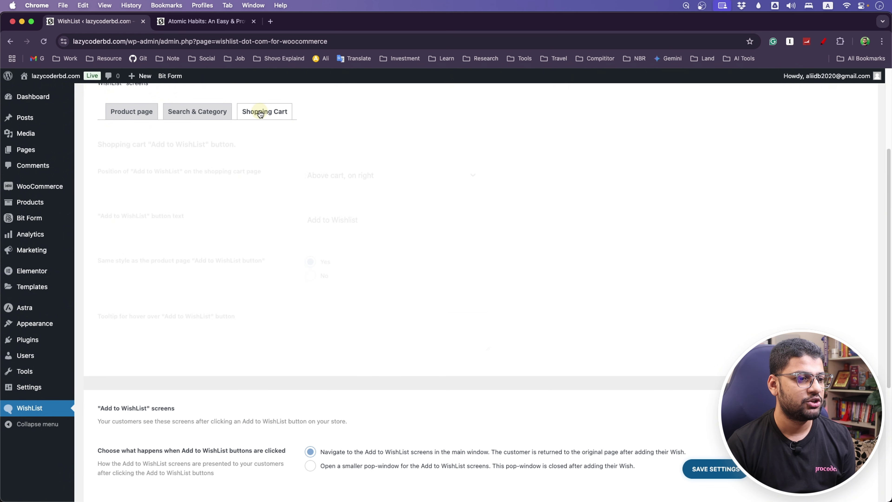
{"action": "left_click", "coordinate": [311, 277]}
{"action": "left_click", "coordinate": [320, 324]}
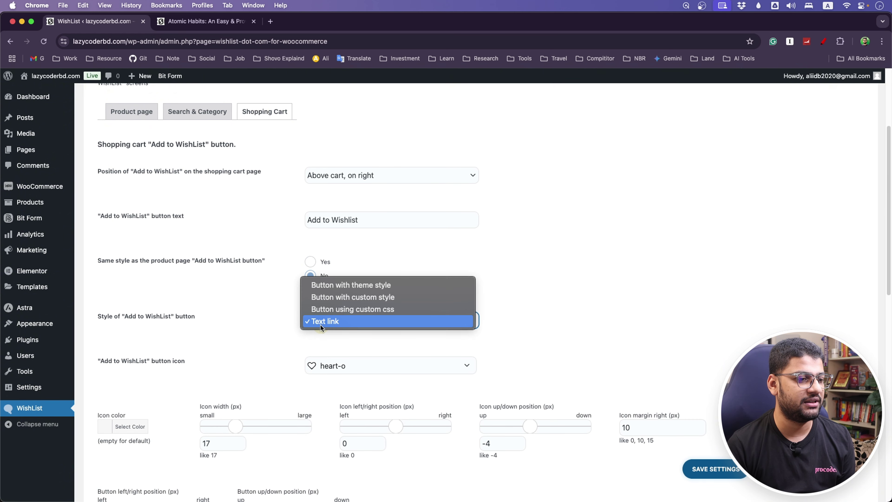
{"action": "left_click", "coordinate": [324, 325]}
{"action": "left_click", "coordinate": [327, 358]}
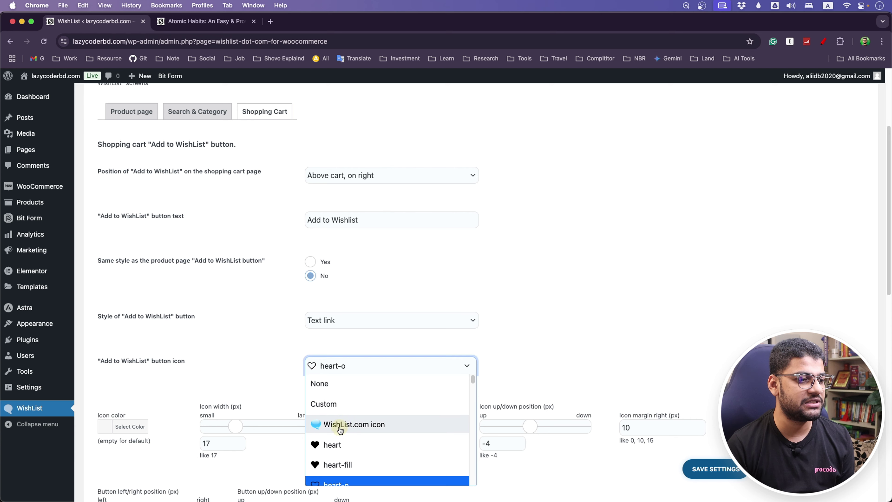
{"action": "left_click", "coordinate": [329, 423]}
{"action": "left_click", "coordinate": [725, 474]}
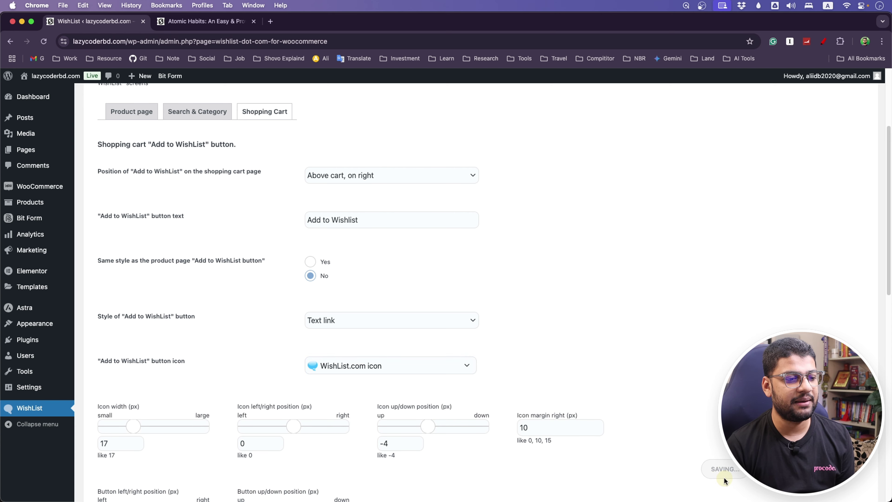
{"action": "left_click", "coordinate": [245, 23]}
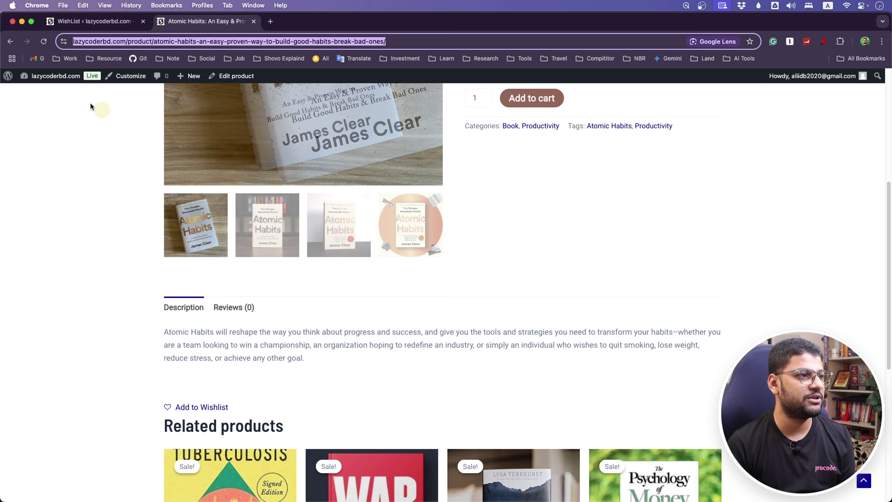
Add 'I Want to Trust You, but I Don't' (17.90৳) to the cart and view the cart.
{"action": "left_click", "coordinate": [45, 42]}
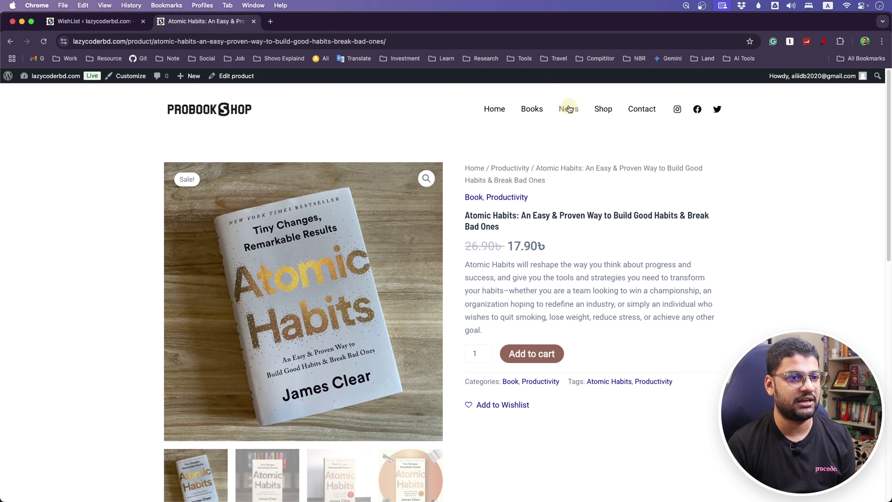
{"action": "left_click", "coordinate": [607, 110]}
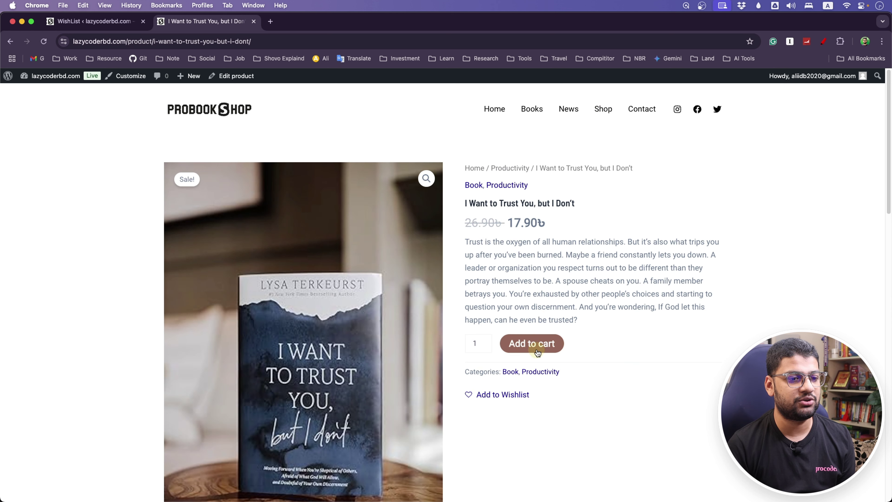
{"action": "left_click", "coordinate": [537, 351]}
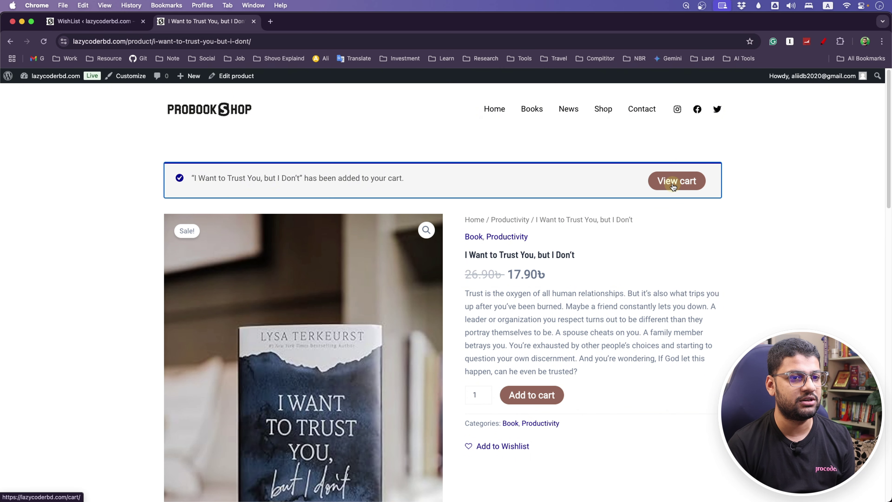
{"action": "left_click", "coordinate": [673, 186]}
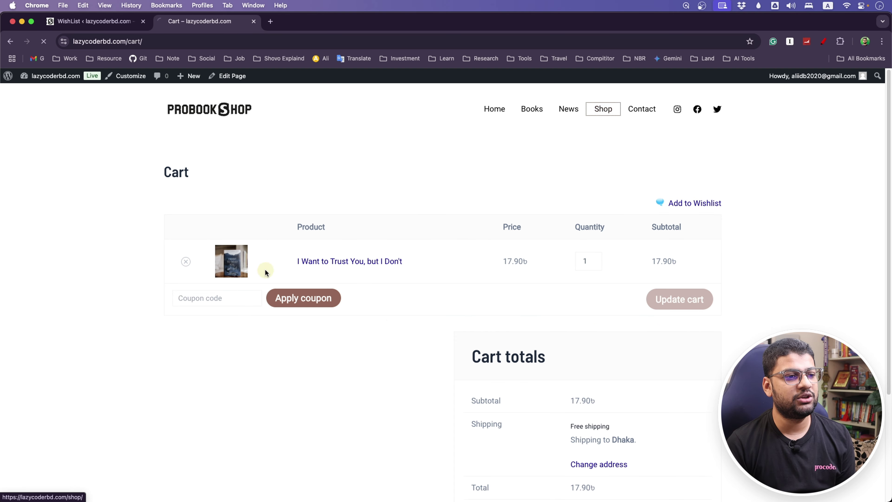
{"action": "scroll", "coordinate": [89, 260], "scroll_direction": "down", "scroll_amount": 3}
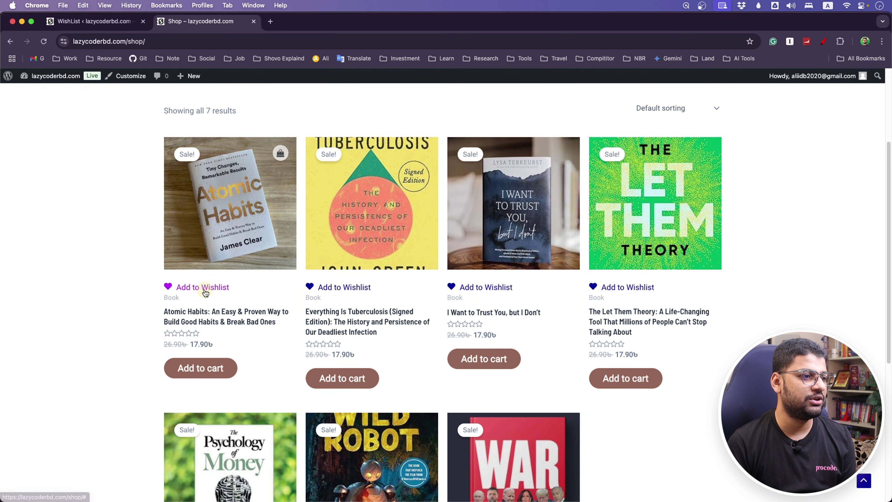
Try saving Atomic Habits to a wishlist, accept cookies on the WishList.com sign-in page, then go to Safari.
{"action": "left_click", "coordinate": [193, 287]}
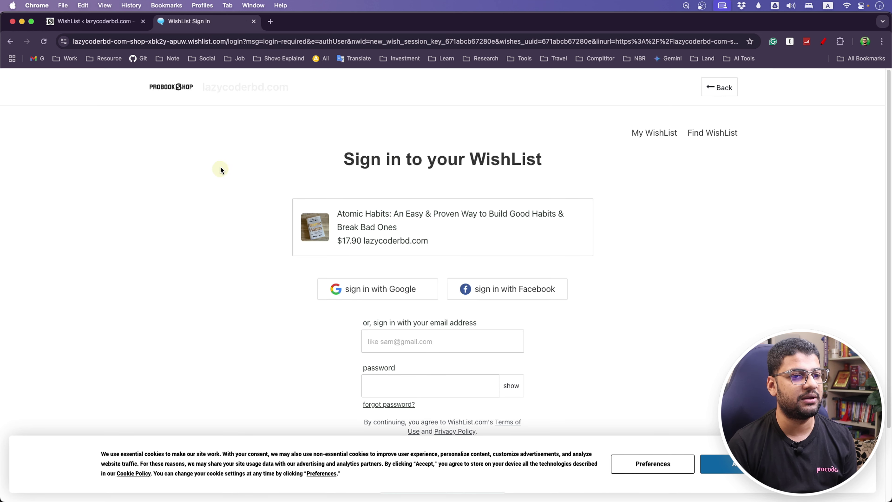
{"action": "left_click", "coordinate": [724, 463]}
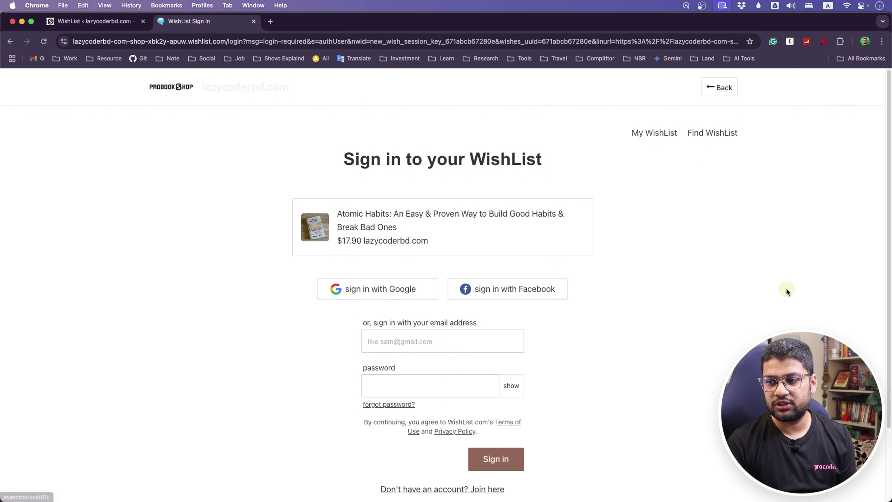
{"action": "key", "text": "super+Tab"}
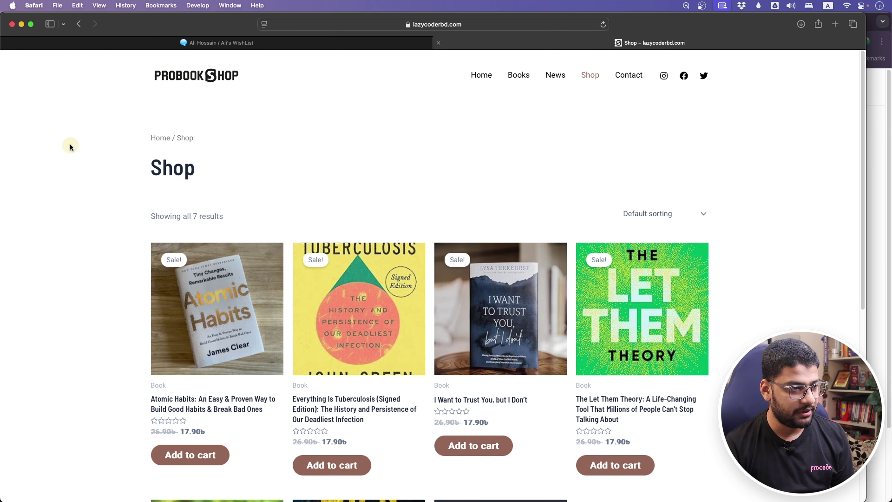
Confirm the WishList.com wishlist is still empty, then return to the shop's book listing.
{"action": "scroll", "coordinate": [100, 309], "scroll_direction": "down", "scroll_amount": 5}
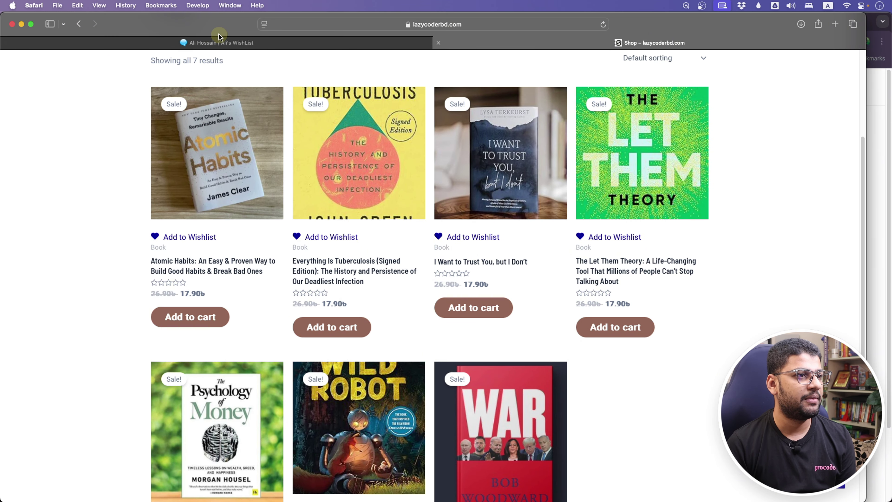
{"action": "left_click", "coordinate": [218, 43]}
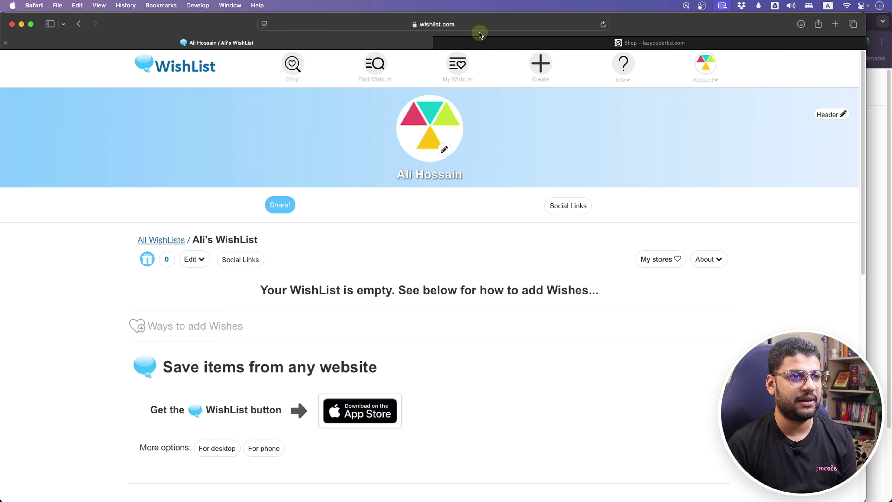
{"action": "left_click", "coordinate": [480, 42]}
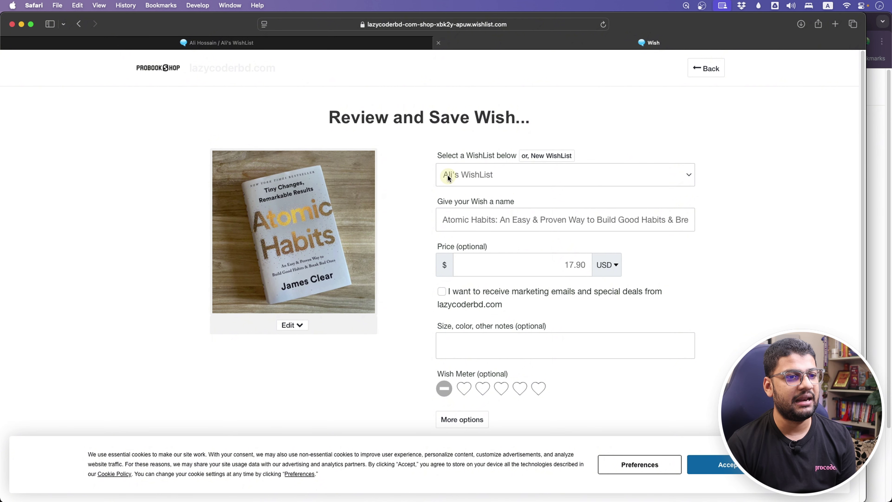
Keep the existing wishlist, fill the Wish Meter to five hearts, and save the Atomic Habits wish.
{"action": "left_click", "coordinate": [455, 180]}
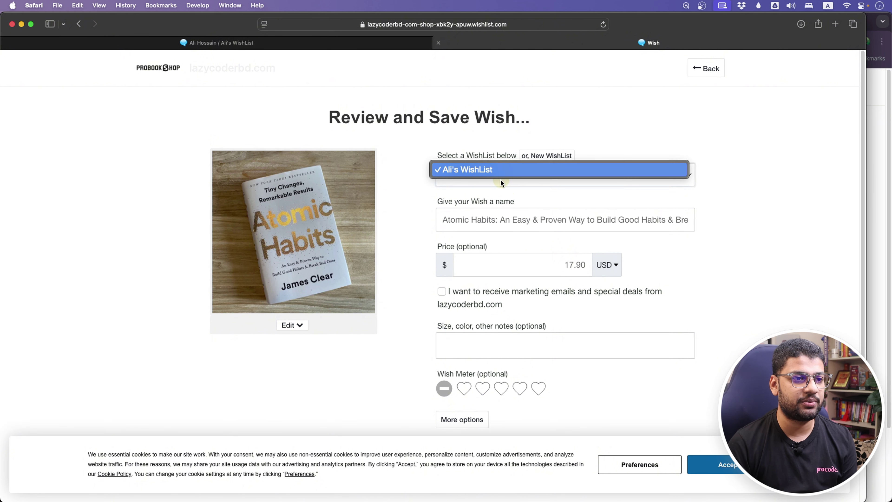
{"action": "left_click", "coordinate": [496, 219]}
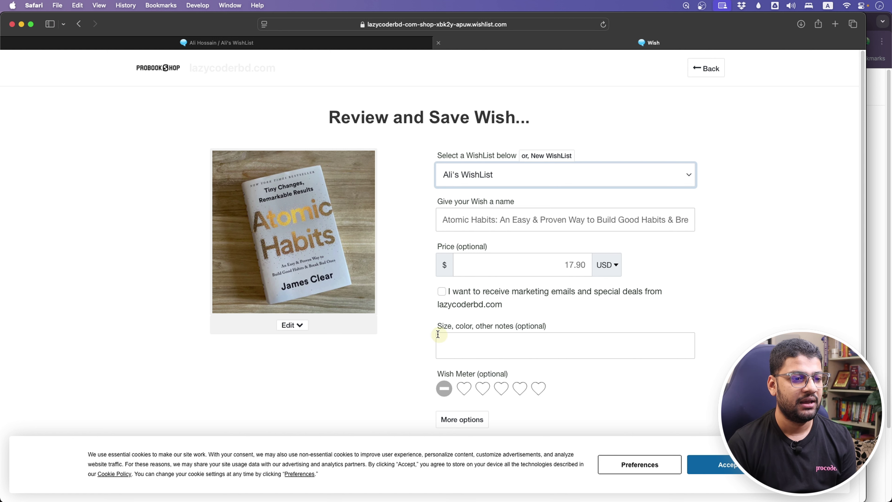
{"action": "left_click", "coordinate": [453, 356]}
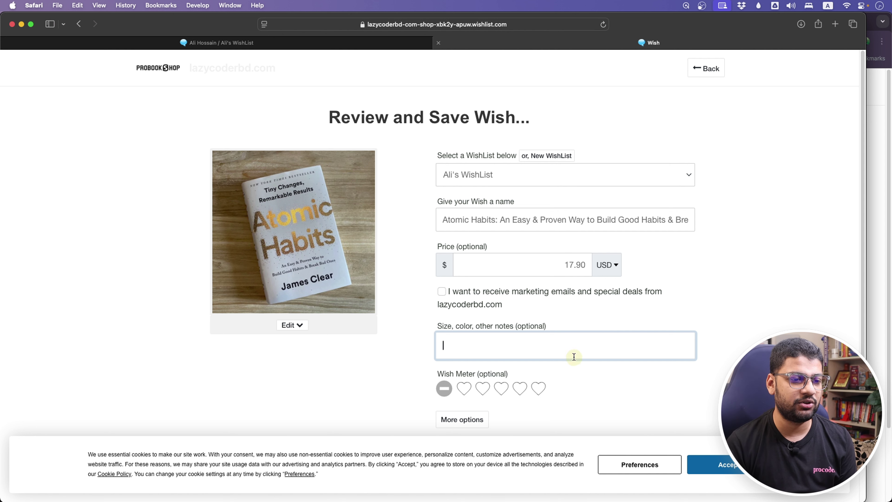
{"action": "left_click", "coordinate": [389, 407]}
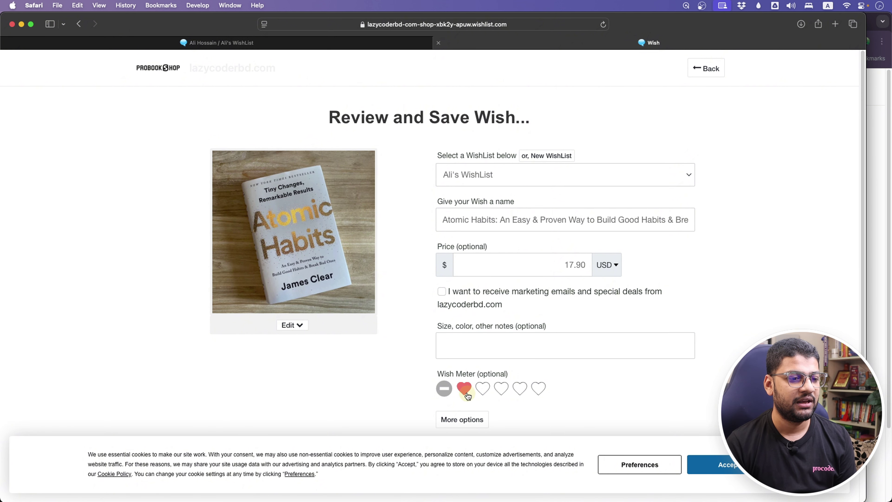
{"action": "left_click", "coordinate": [536, 393]}
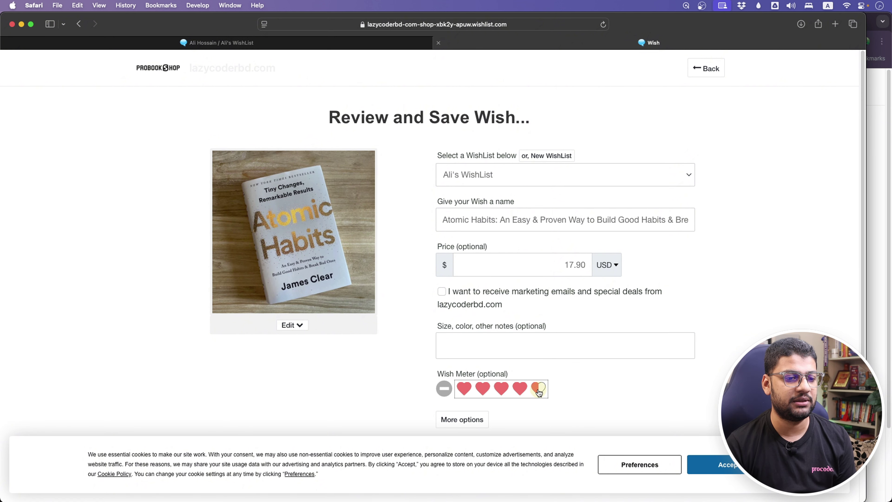
{"action": "left_click", "coordinate": [542, 392]}
{"action": "left_click", "coordinate": [716, 464]}
{"action": "scroll", "coordinate": [755, 491], "scroll_direction": "down", "scroll_amount": 2}
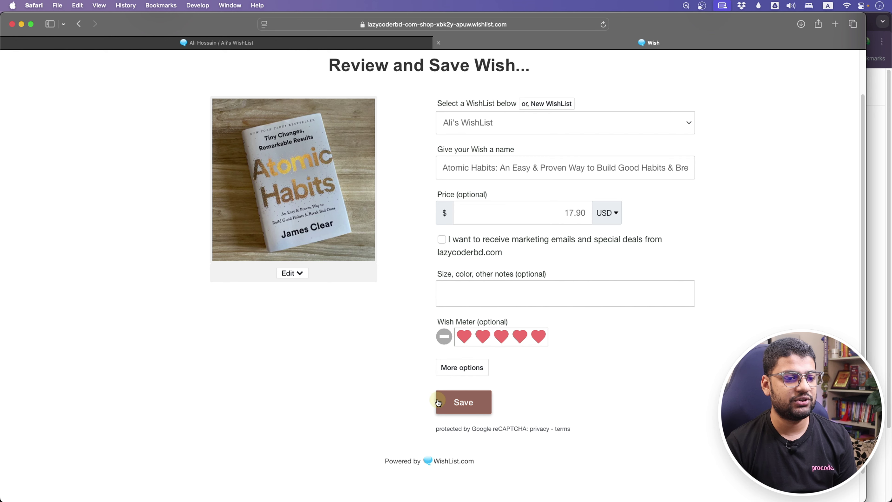
{"action": "left_click", "coordinate": [462, 368]}
{"action": "scroll", "coordinate": [534, 366], "scroll_direction": "down", "scroll_amount": 10}
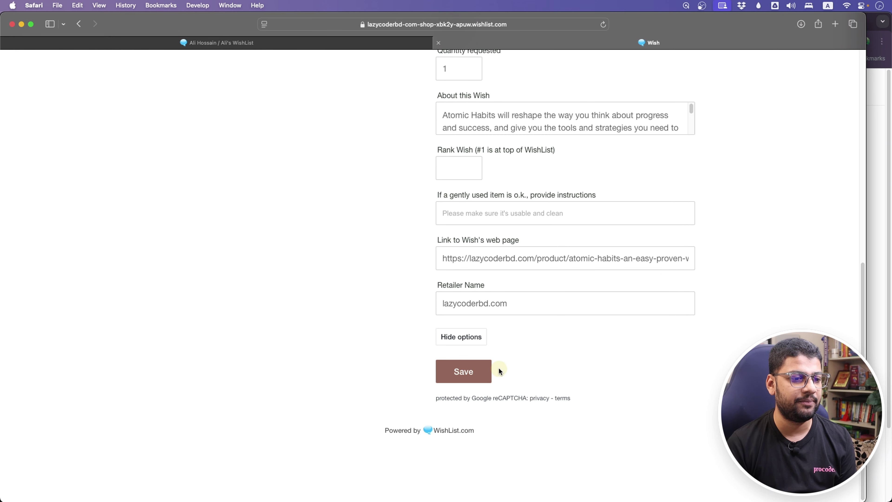
{"action": "left_click", "coordinate": [472, 381]}
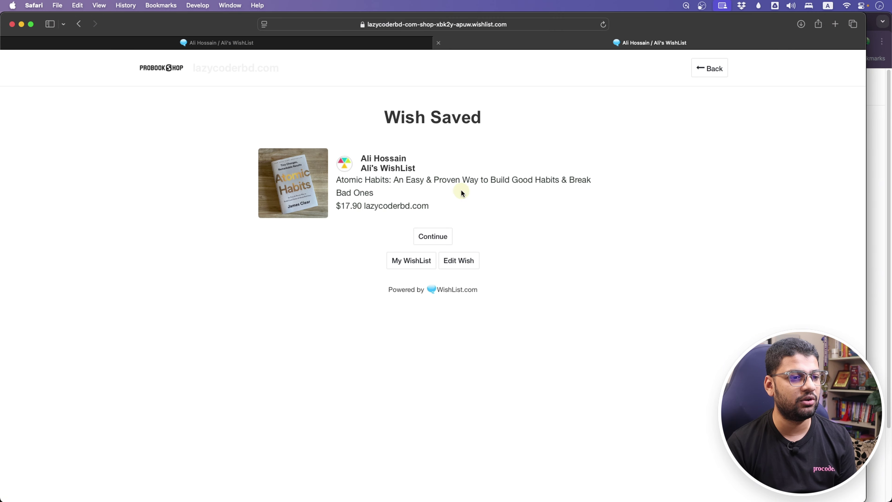
Add 'I Want to Trust You, but I Don't' to the wishlist as a five-heart wish.
{"action": "left_click", "coordinate": [426, 239]}
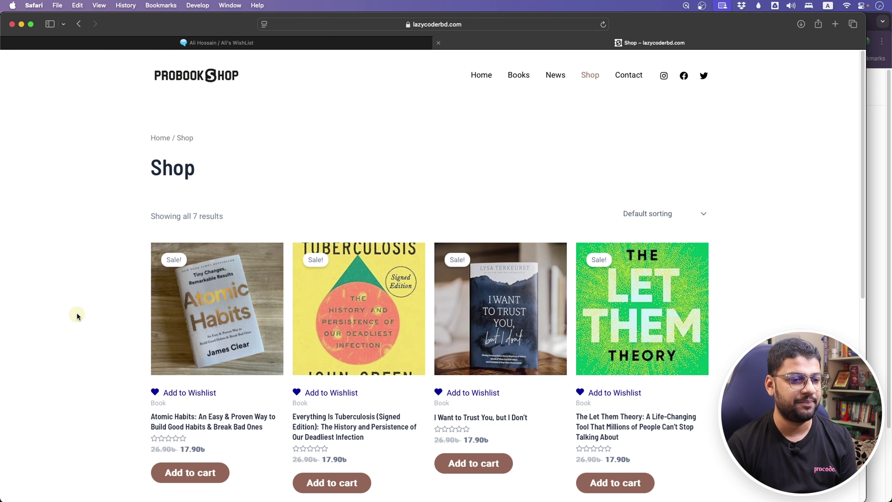
{"action": "scroll", "coordinate": [77, 314], "scroll_direction": "down", "scroll_amount": 1}
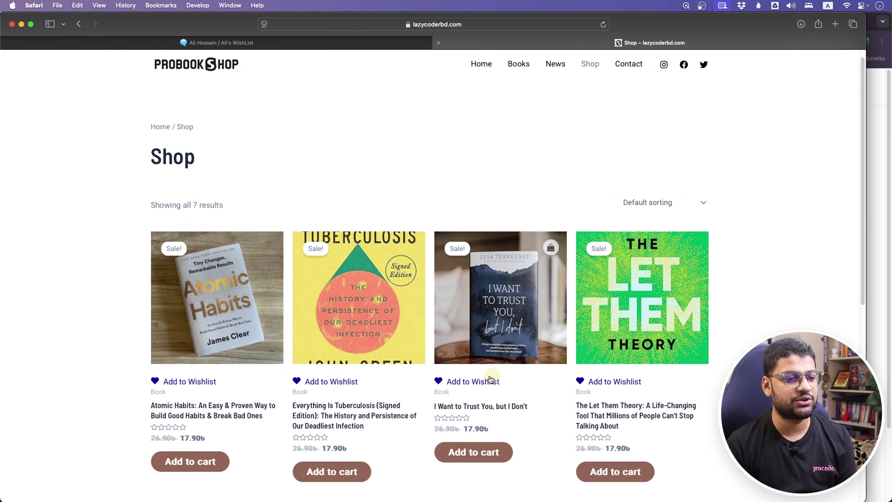
{"action": "left_click", "coordinate": [482, 407]}
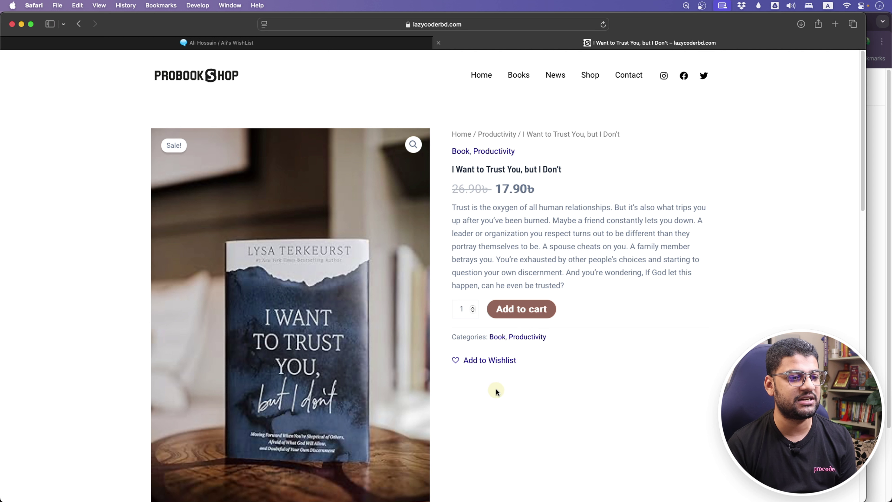
{"action": "left_click", "coordinate": [489, 367]}
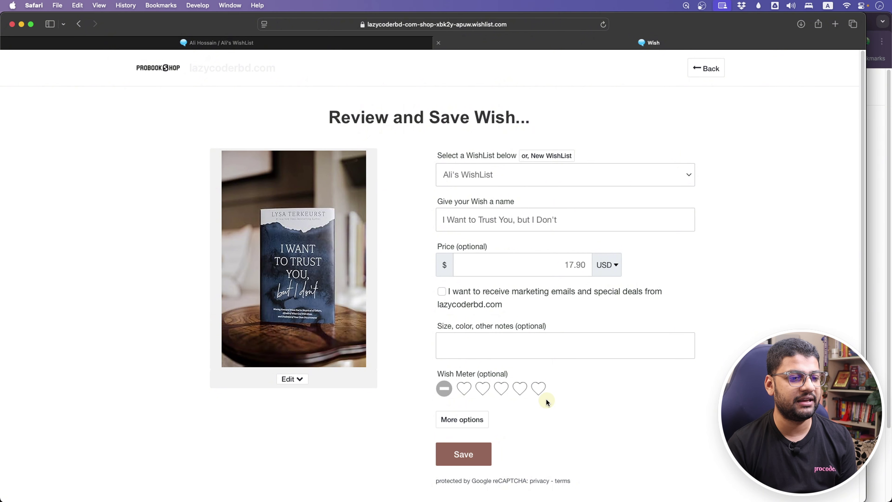
{"action": "left_click", "coordinate": [538, 388]}
{"action": "left_click", "coordinate": [464, 457]}
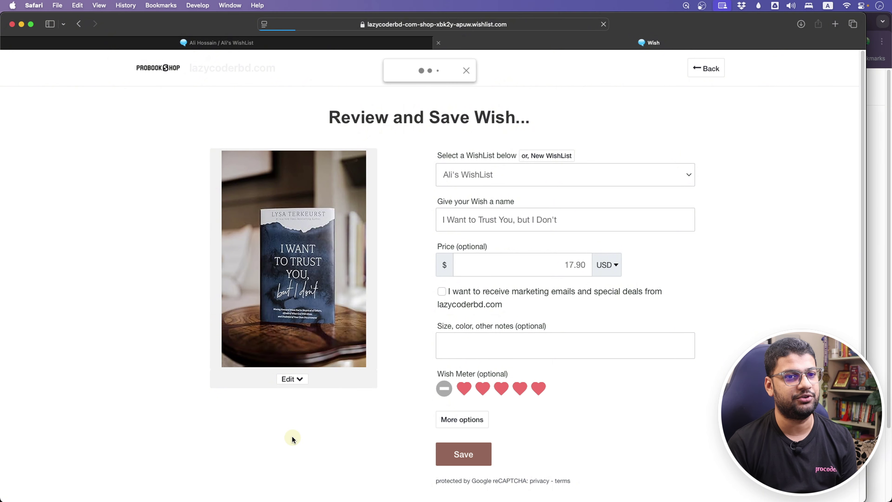
{"action": "mouse_move", "coordinate": [437, 311]}
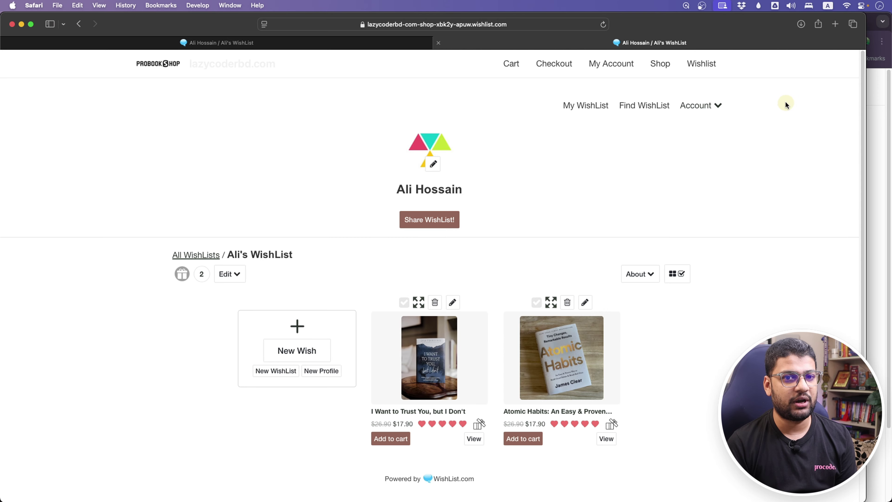
Leave the sign-in page and load wishlist.com in a new Chrome tab.
{"action": "left_click", "coordinate": [879, 136]}
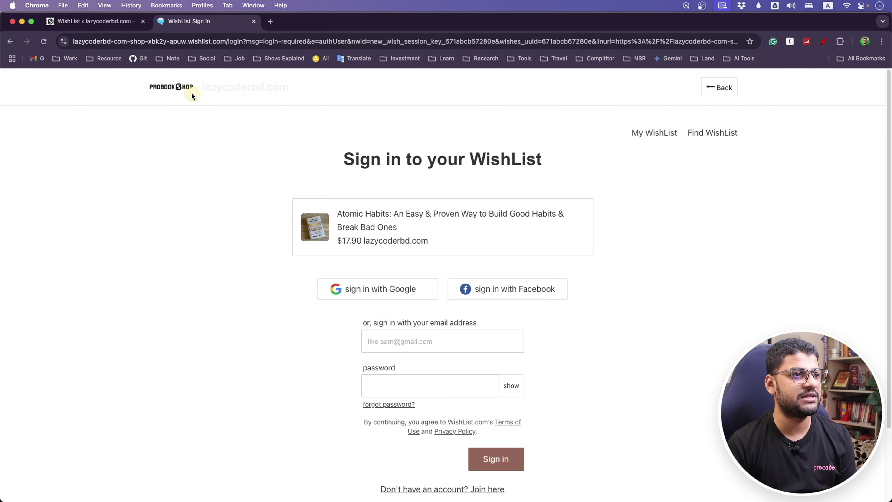
{"action": "left_click", "coordinate": [728, 88]}
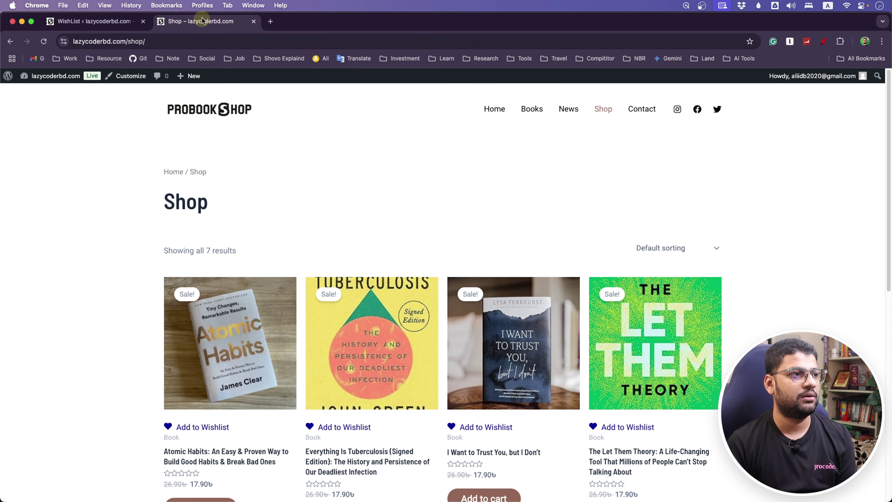
{"action": "left_click", "coordinate": [270, 21]}
{"action": "type", "text": "wi"}
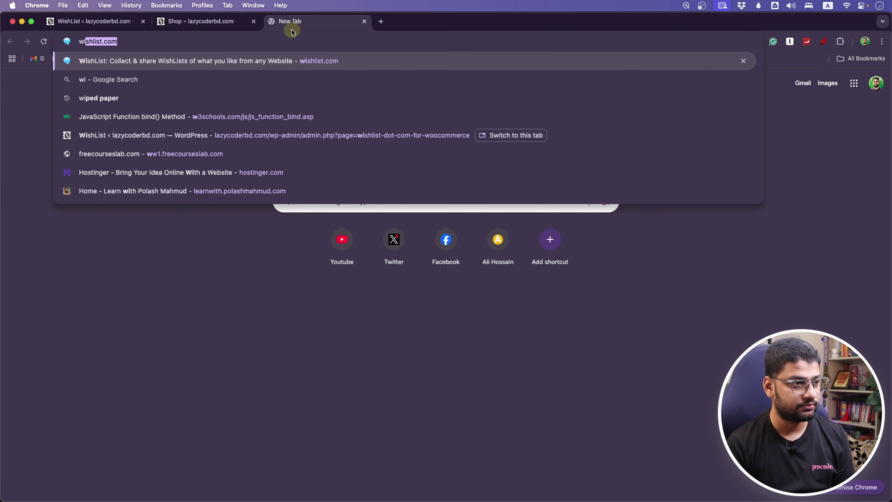
{"action": "key", "text": "Return"}
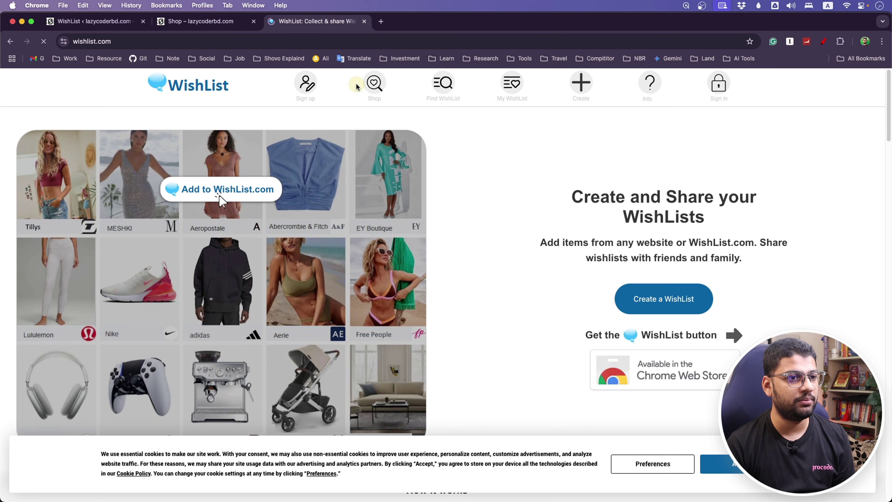
Find the shopper's wishlist by name, confirm both books, then return to the shop page.
{"action": "left_click", "coordinate": [445, 85]}
{"action": "left_click", "coordinate": [393, 180]}
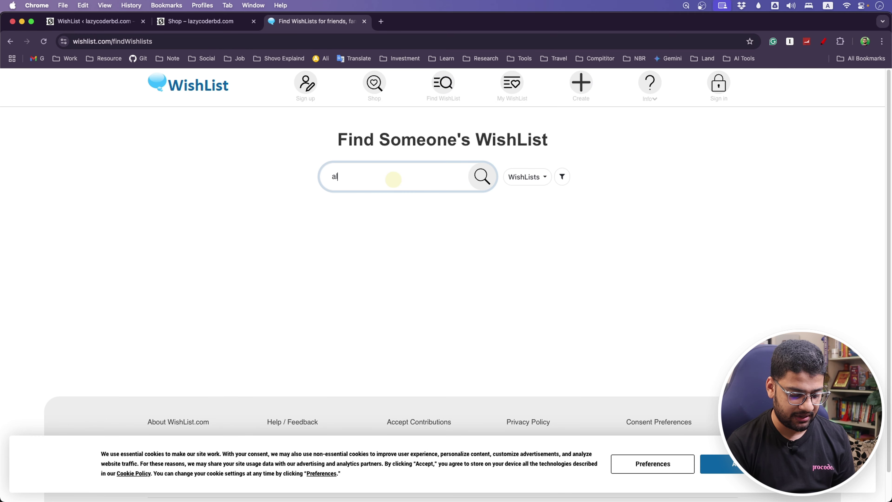
{"action": "key", "text": "Return"}
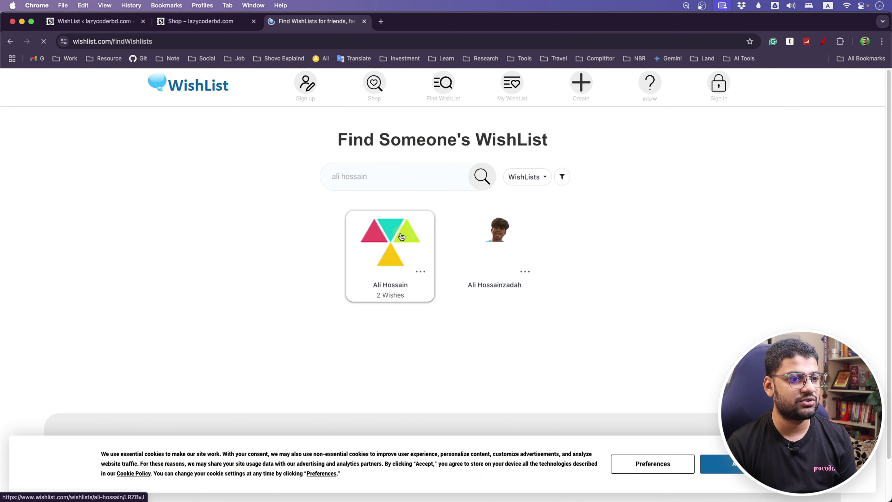
{"action": "left_click", "coordinate": [400, 233]}
{"action": "scroll", "coordinate": [425, 342], "scroll_direction": "down", "scroll_amount": 2}
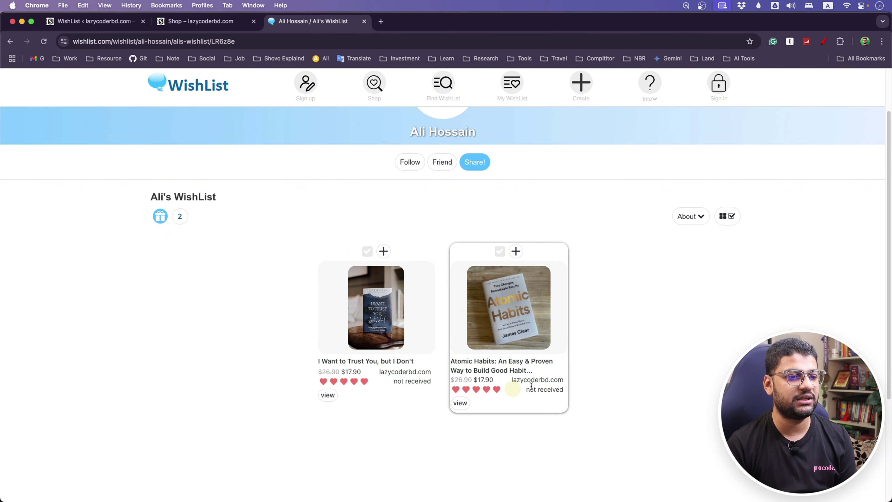
{"action": "scroll", "coordinate": [700, 314], "scroll_direction": "up", "scroll_amount": 2}
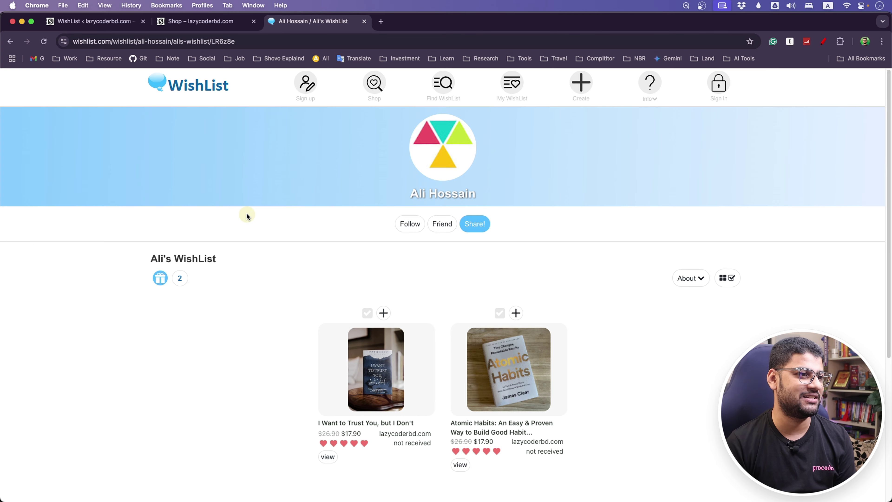
{"action": "left_click", "coordinate": [167, 23]}
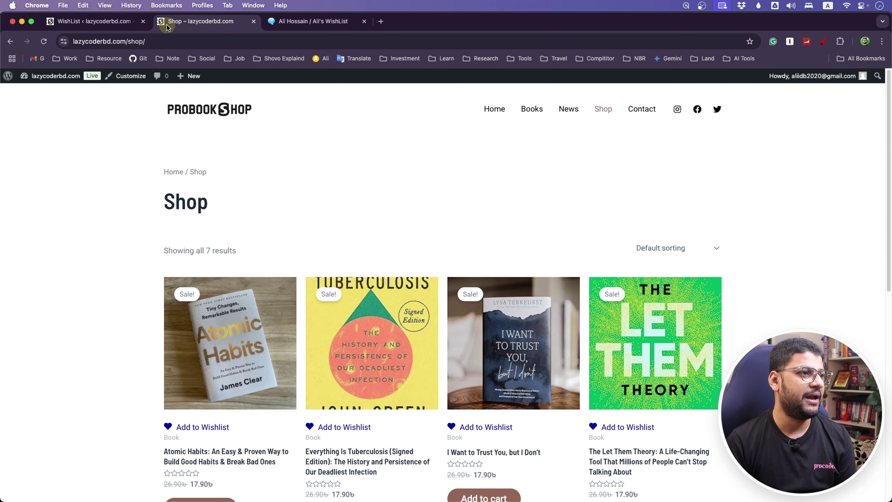
Review the WishList plugin's shopping cart button and WishList Homepage settings.
{"action": "left_click", "coordinate": [91, 28]}
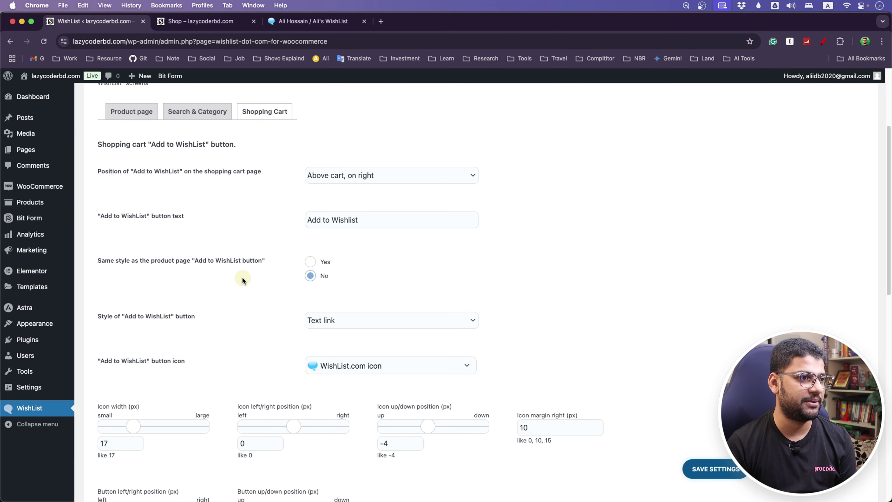
{"action": "scroll", "coordinate": [253, 246], "scroll_direction": "up", "scroll_amount": 3}
{"action": "left_click", "coordinate": [278, 172]}
{"action": "scroll", "coordinate": [271, 345], "scroll_direction": "up", "scroll_amount": 4}
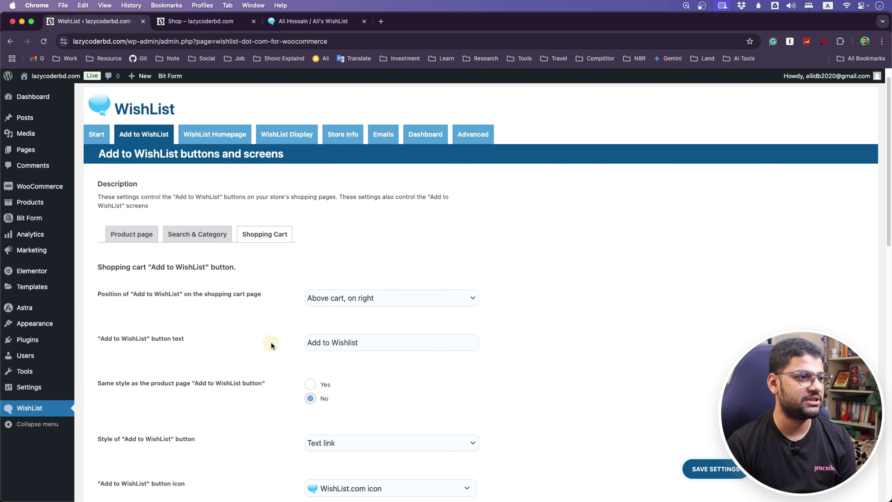
{"action": "scroll", "coordinate": [230, 278], "scroll_direction": "up", "scroll_amount": 1}
{"action": "left_click", "coordinate": [215, 154]}
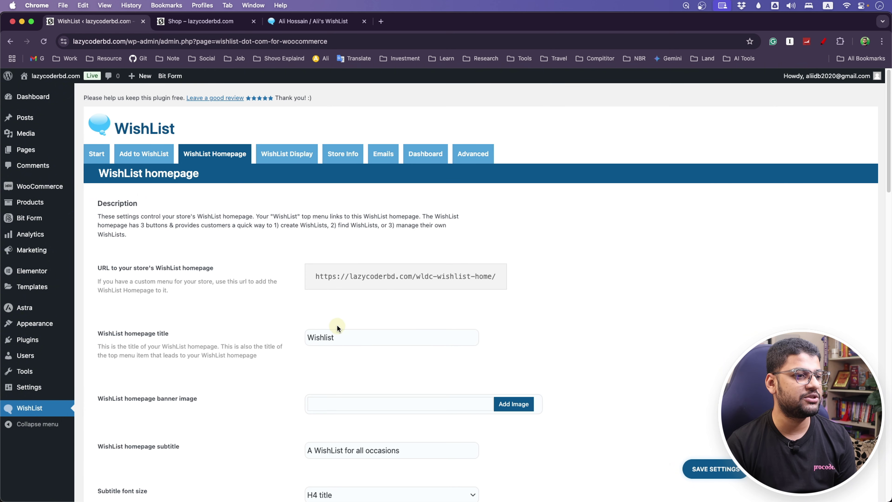
{"action": "scroll", "coordinate": [248, 371], "scroll_direction": "down", "scroll_amount": 3}
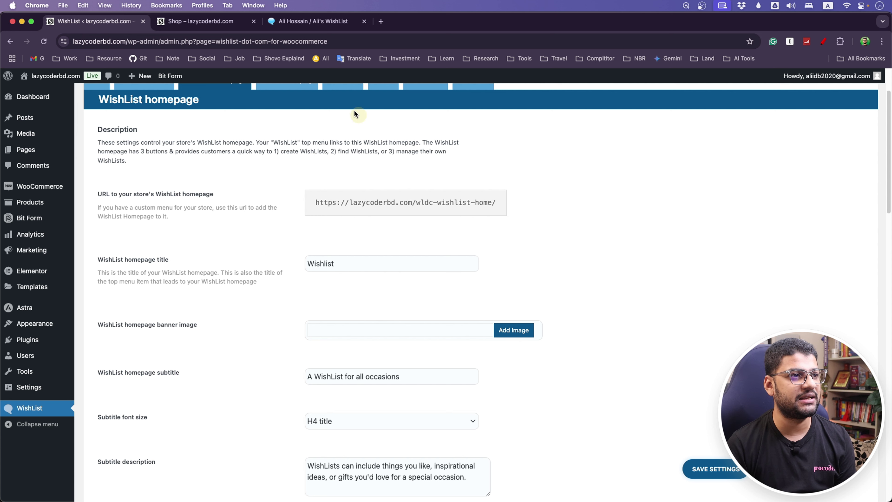
Recheck the shopper's wishlist, then bring up the site name admin menu on the shop page.
{"action": "left_click", "coordinate": [232, 21]}
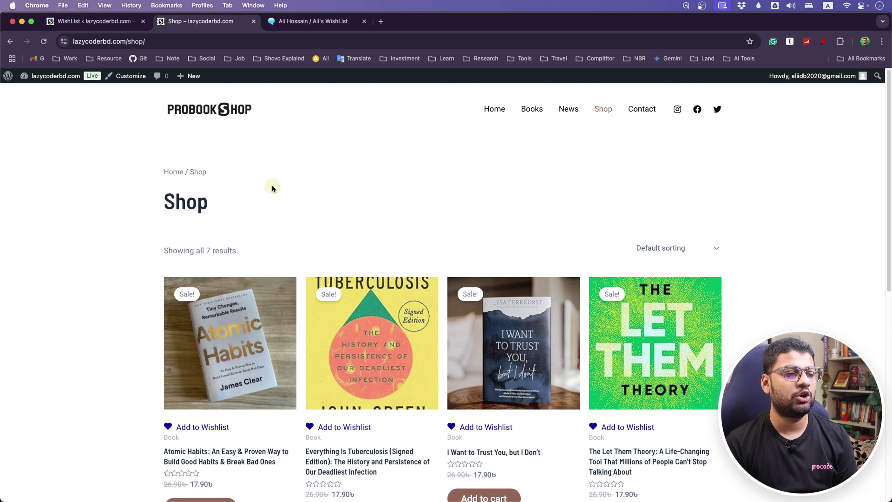
{"action": "left_click", "coordinate": [334, 22]}
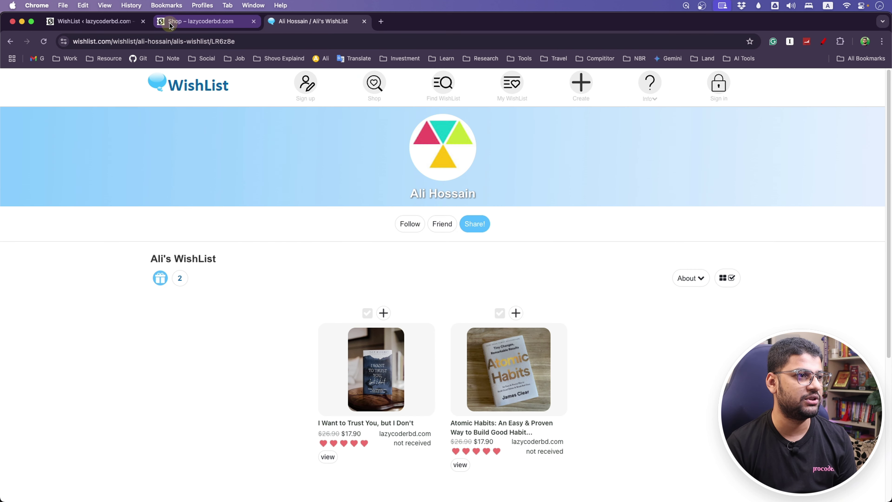
{"action": "left_click", "coordinate": [158, 22]}
{"action": "left_click", "coordinate": [92, 22]}
{"action": "left_click", "coordinate": [187, 22]}
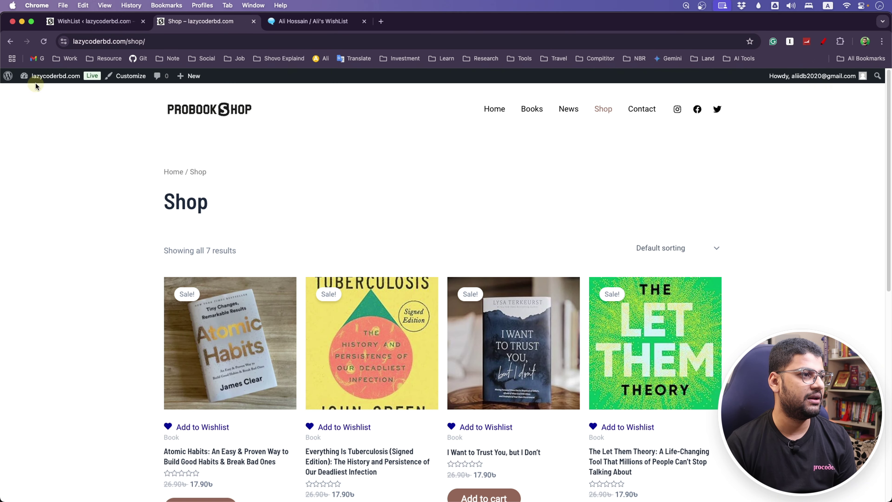
Go from the admin dashboard to the Menus editor and list all pages.
{"action": "left_click", "coordinate": [35, 96]}
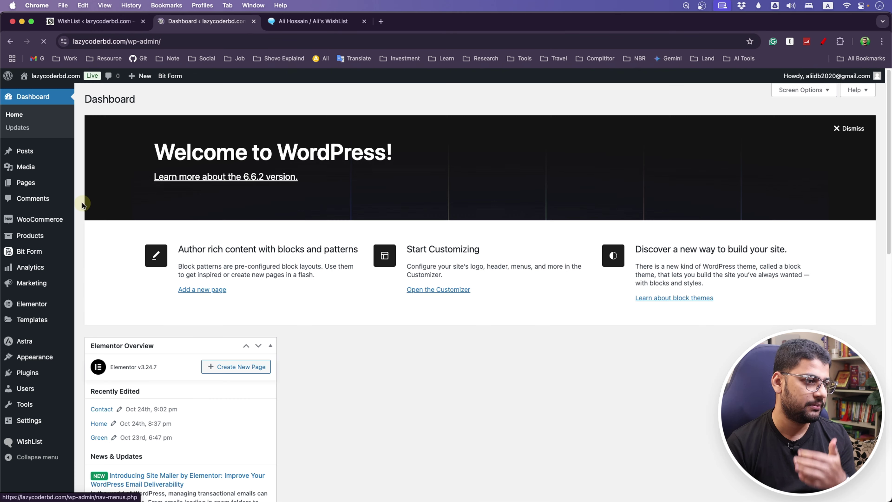
{"action": "mouse_move", "coordinate": [35, 357]}
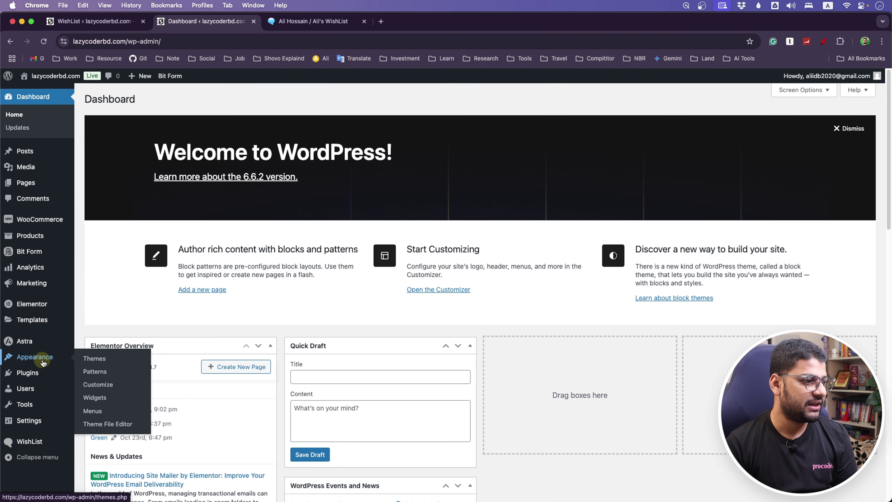
{"action": "left_click", "coordinate": [93, 411]}
{"action": "left_click", "coordinate": [138, 235]}
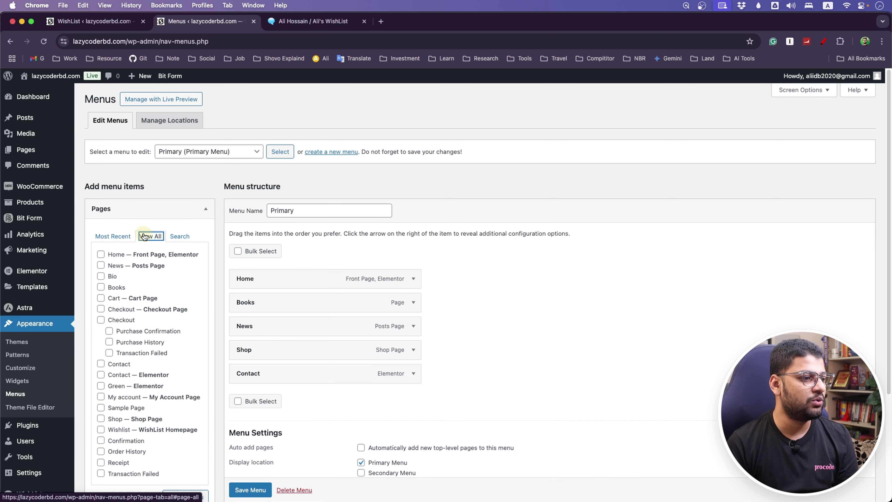
Add the Wishlist page to the Primary menu, save it, and visit the live site.
{"action": "scroll", "coordinate": [146, 236], "scroll_direction": "down", "scroll_amount": 5}
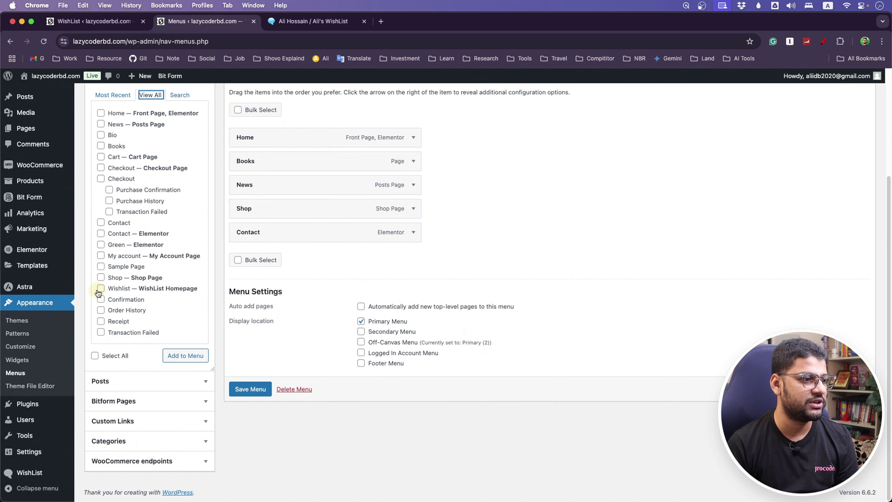
{"action": "left_click", "coordinate": [100, 289]}
{"action": "left_click", "coordinate": [195, 358]}
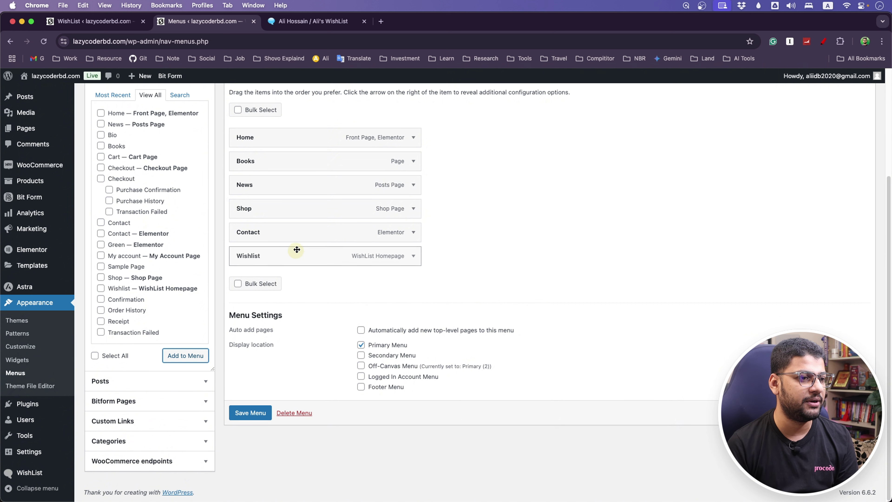
{"action": "left_click", "coordinate": [245, 413]}
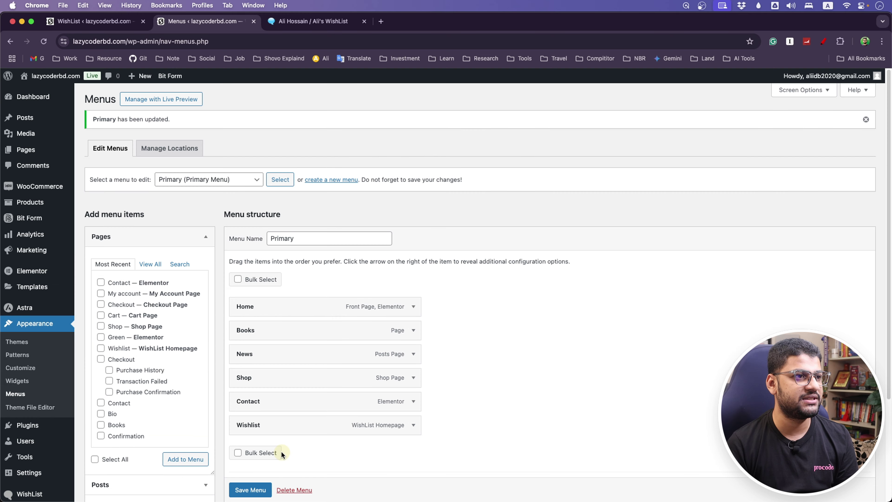
{"action": "mouse_move", "coordinate": [32, 75]}
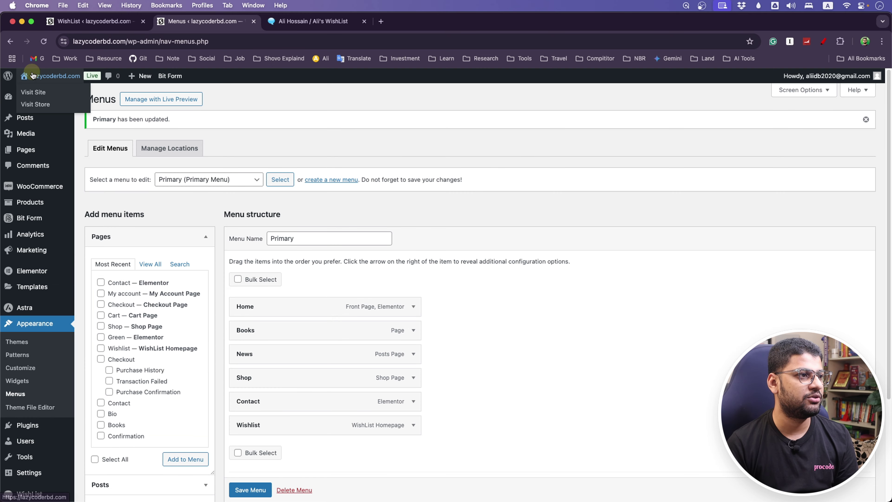
{"action": "left_click", "coordinate": [33, 91]}
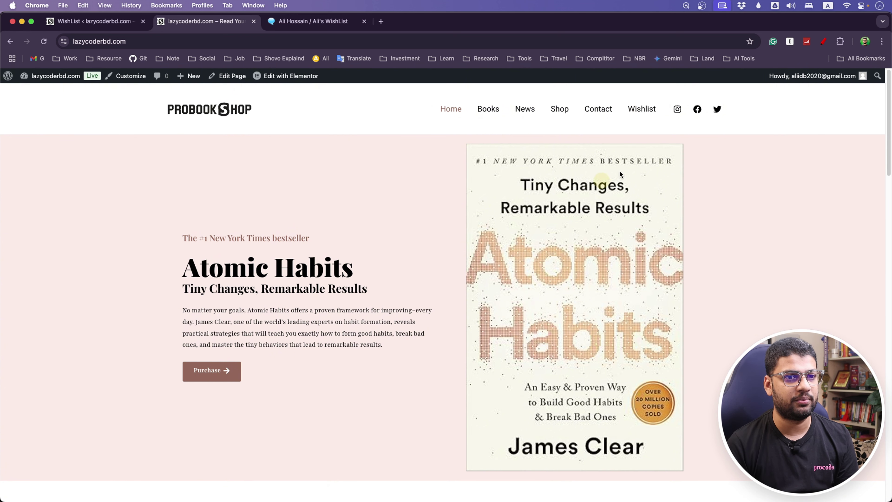
Open the storefront Wishlist page and its My WishList sign-in, then return to the WishList admin page.
{"action": "left_click", "coordinate": [642, 109]}
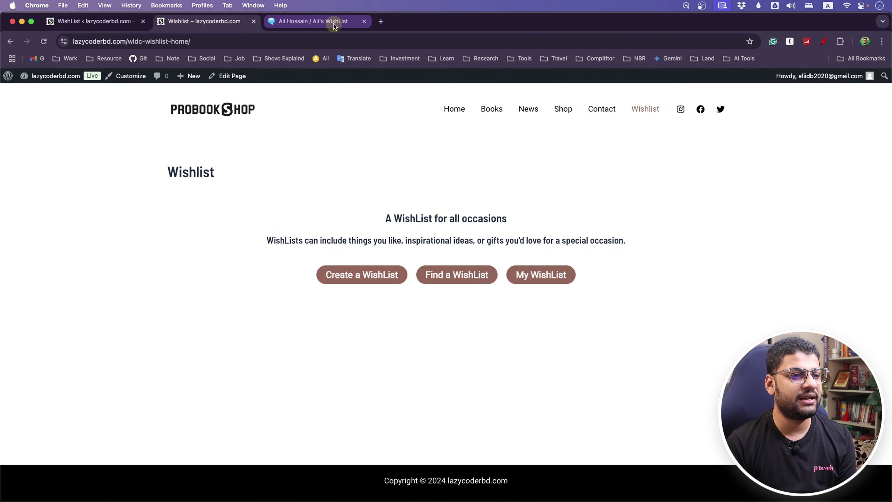
{"action": "left_click", "coordinate": [541, 276]}
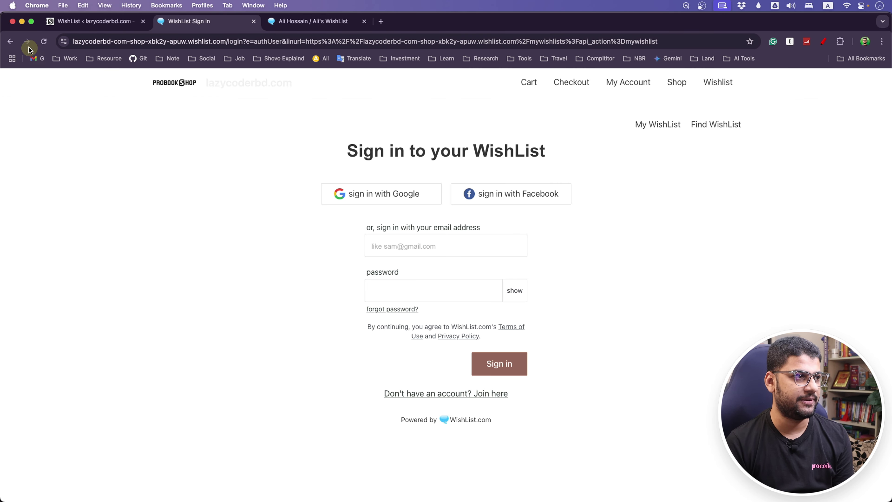
{"action": "key", "text": "super+Tab"}
{"action": "left_click", "coordinate": [881, 257]}
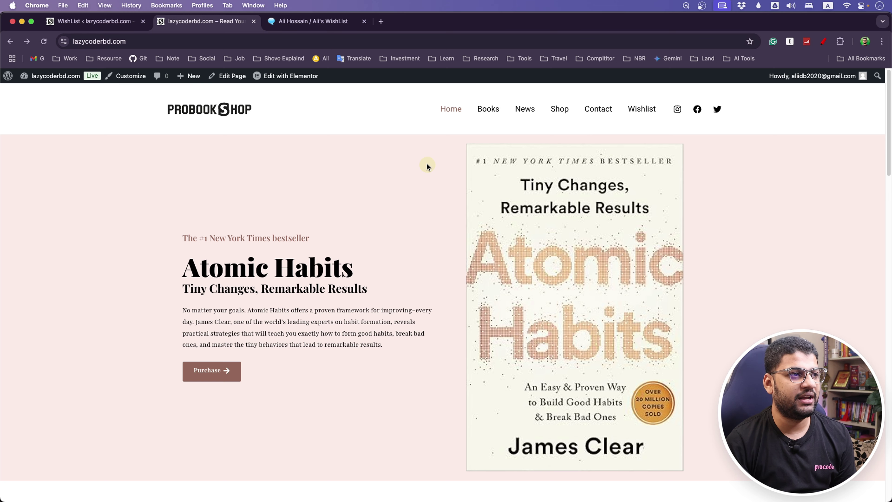
{"action": "left_click", "coordinate": [79, 21]}
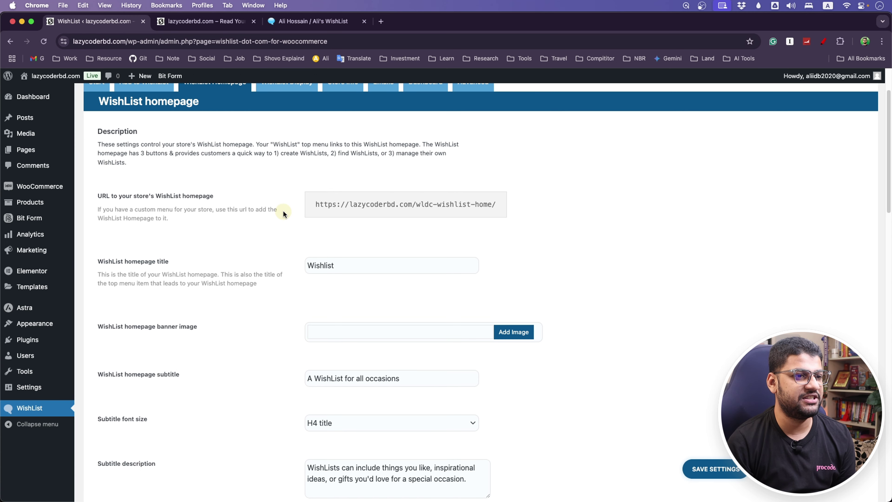
{"action": "scroll", "coordinate": [283, 209], "scroll_direction": "up", "scroll_amount": 3}
{"action": "scroll", "coordinate": [313, 138], "scroll_direction": "down", "scroll_amount": 5}
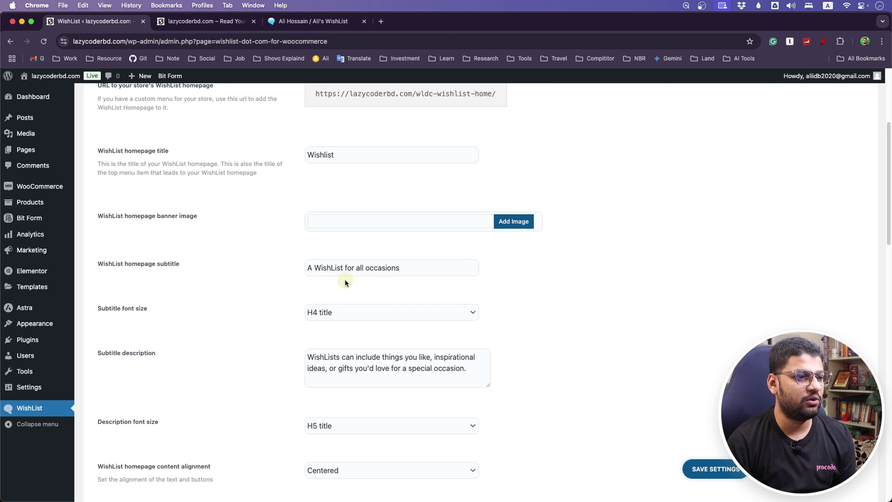
{"action": "scroll", "coordinate": [338, 338], "scroll_direction": "down", "scroll_amount": 10}
{"action": "scroll", "coordinate": [216, 348], "scroll_direction": "up", "scroll_amount": 15}
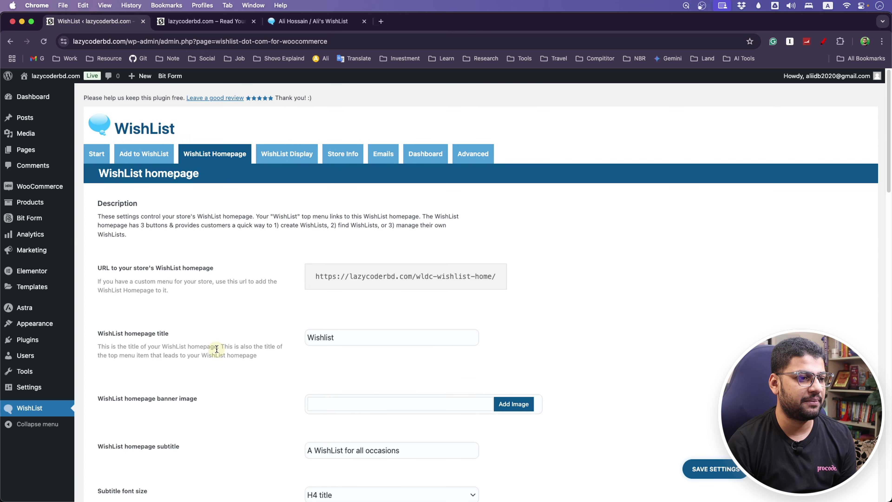
{"action": "scroll", "coordinate": [217, 345], "scroll_direction": "down", "scroll_amount": 5}
{"action": "scroll", "coordinate": [218, 345], "scroll_direction": "down", "scroll_amount": 10}
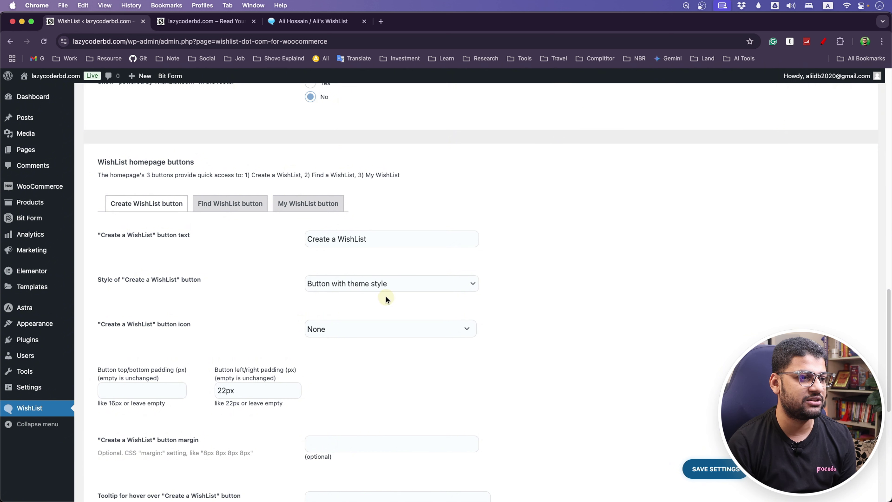
{"action": "scroll", "coordinate": [255, 285], "scroll_direction": "down", "scroll_amount": 1}
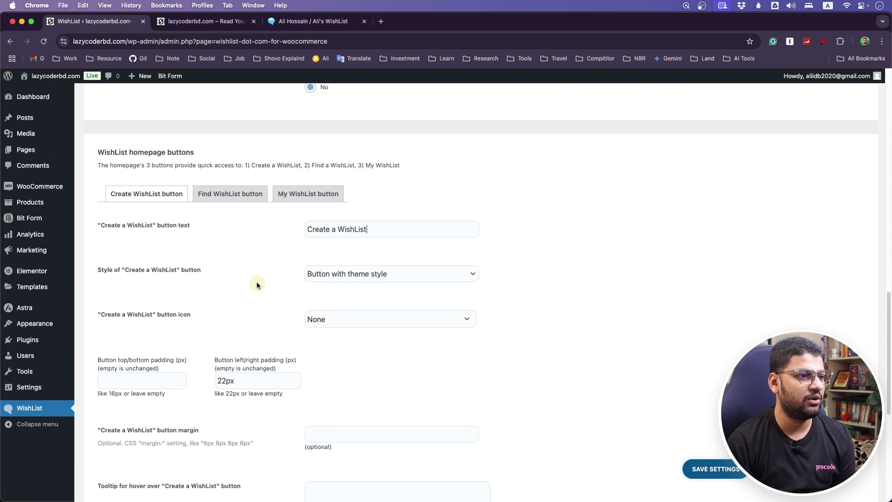
{"action": "left_click", "coordinate": [235, 194]}
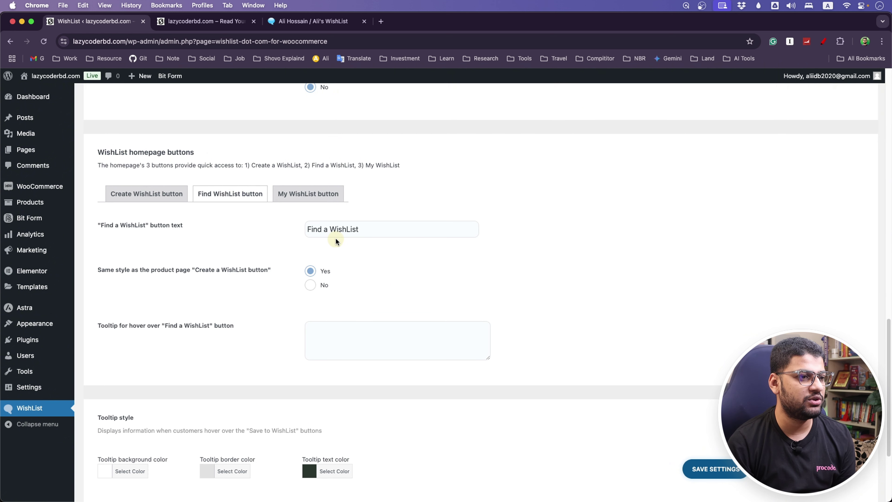
{"action": "left_click", "coordinate": [318, 202]}
{"action": "scroll", "coordinate": [253, 253], "scroll_direction": "up", "scroll_amount": 10}
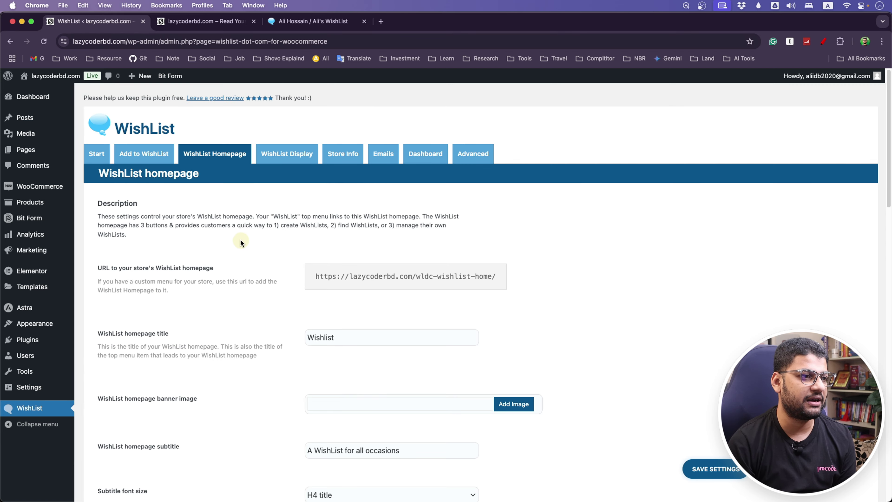
Browse the WishList Display layout, banner and multiple-WishList options.
{"action": "left_click", "coordinate": [280, 154]}
{"action": "scroll", "coordinate": [242, 302], "scroll_direction": "down", "scroll_amount": 10}
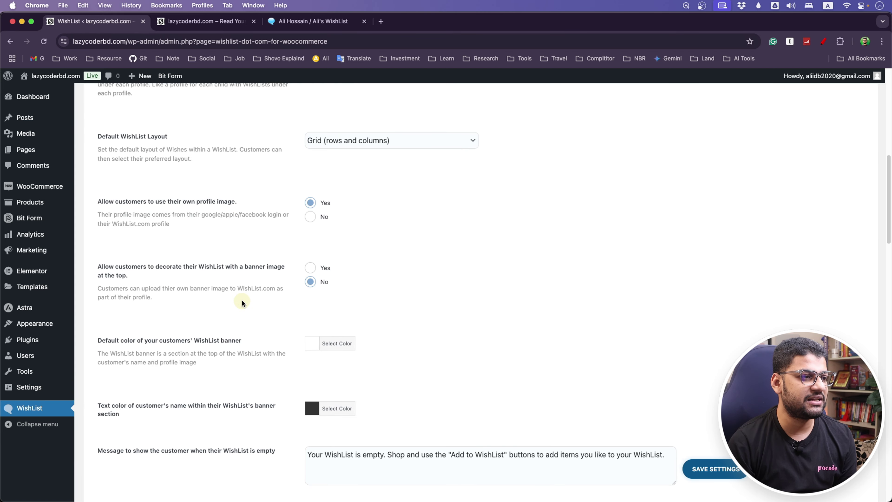
{"action": "scroll", "coordinate": [243, 303], "scroll_direction": "down", "scroll_amount": 5}
{"action": "scroll", "coordinate": [242, 299], "scroll_direction": "up", "scroll_amount": 15}
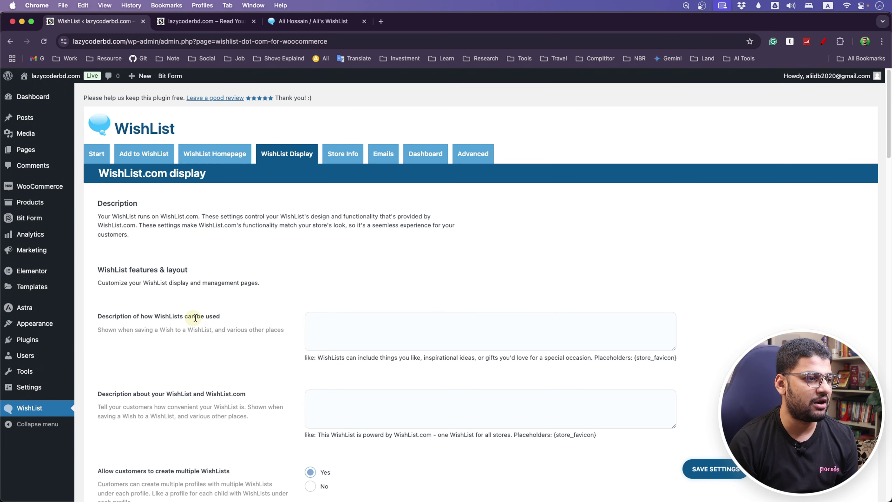
Set the Store Info store icon to the S logo from the Media Library and save.
{"action": "left_click", "coordinate": [341, 161]}
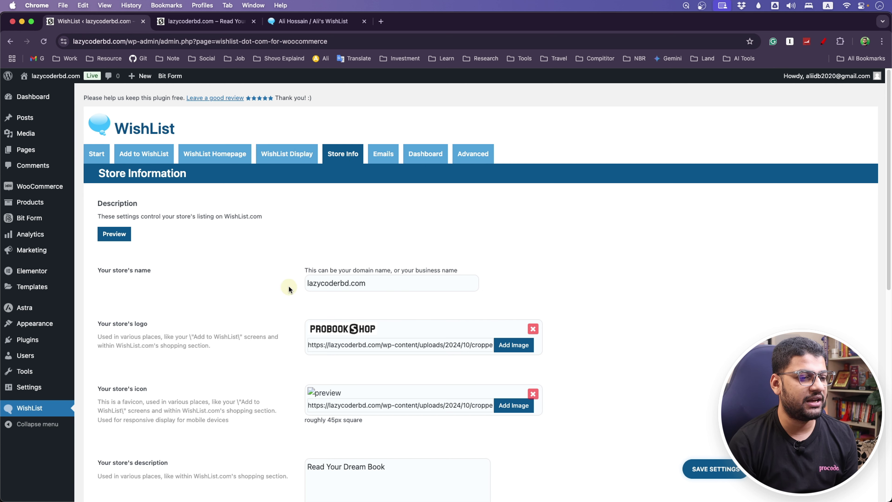
{"action": "scroll", "coordinate": [212, 421], "scroll_direction": "down", "scroll_amount": 2}
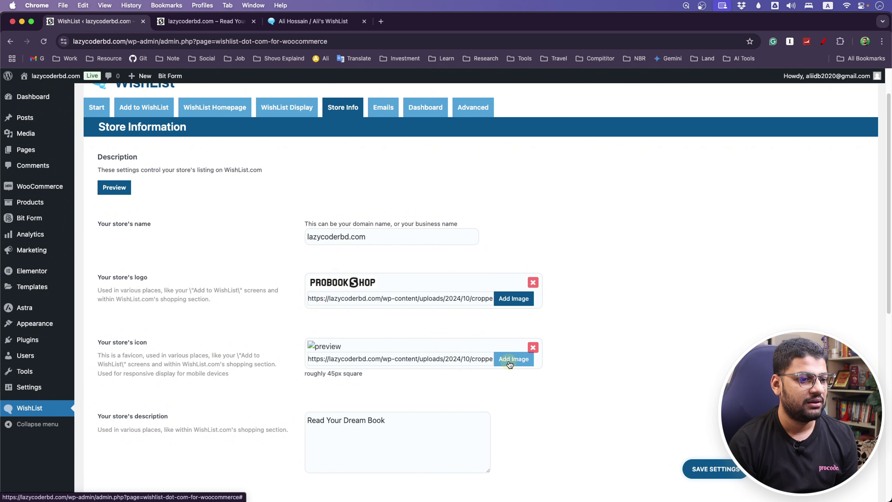
{"action": "left_click", "coordinate": [510, 366]}
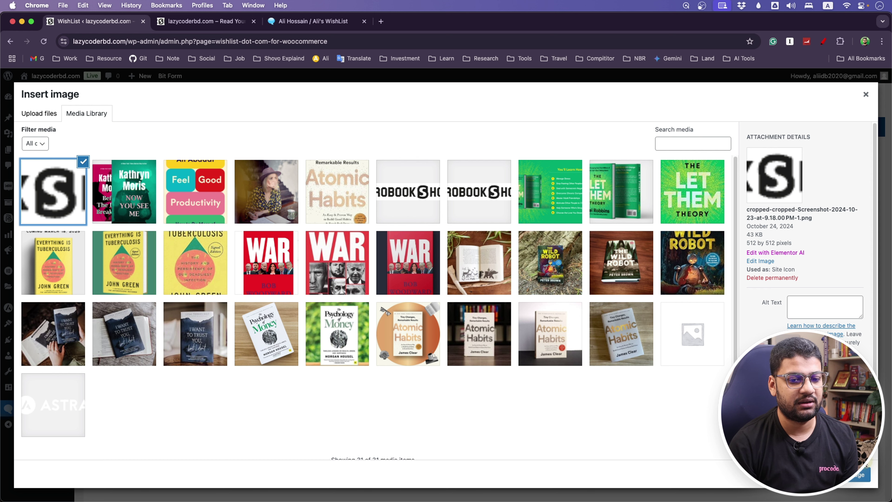
{"action": "left_click", "coordinate": [860, 474]}
{"action": "scroll", "coordinate": [604, 429], "scroll_direction": "down", "scroll_amount": 15}
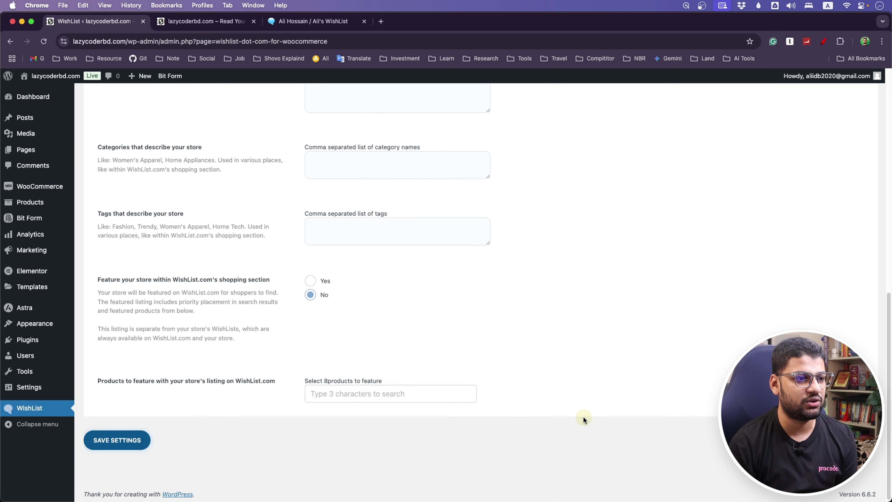
{"action": "scroll", "coordinate": [504, 380], "scroll_direction": "up", "scroll_amount": 8}
{"action": "scroll", "coordinate": [351, 337], "scroll_direction": "down", "scroll_amount": 8}
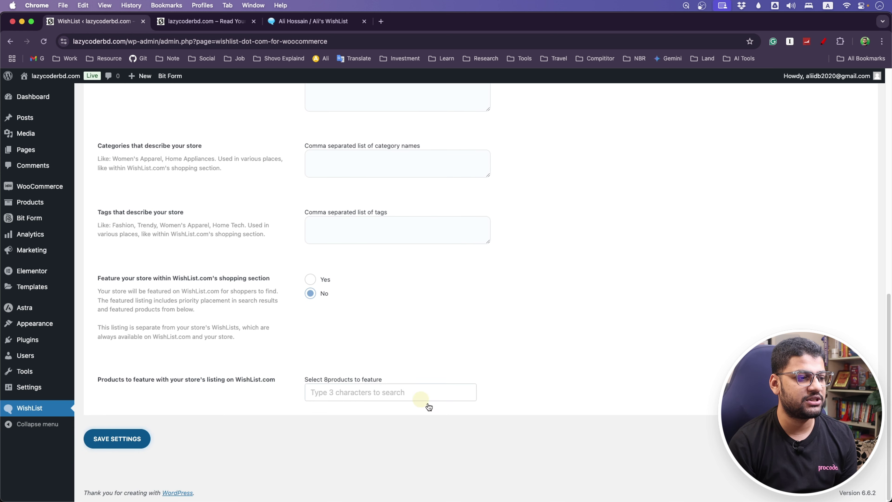
{"action": "left_click", "coordinate": [123, 435]}
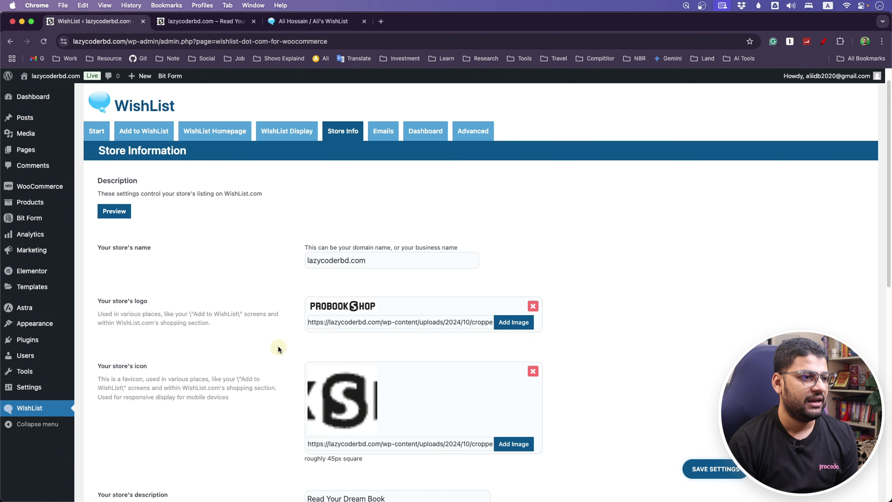
Look through the WishList email template settings, then go to the Dashboard section.
{"action": "left_click", "coordinate": [387, 133]}
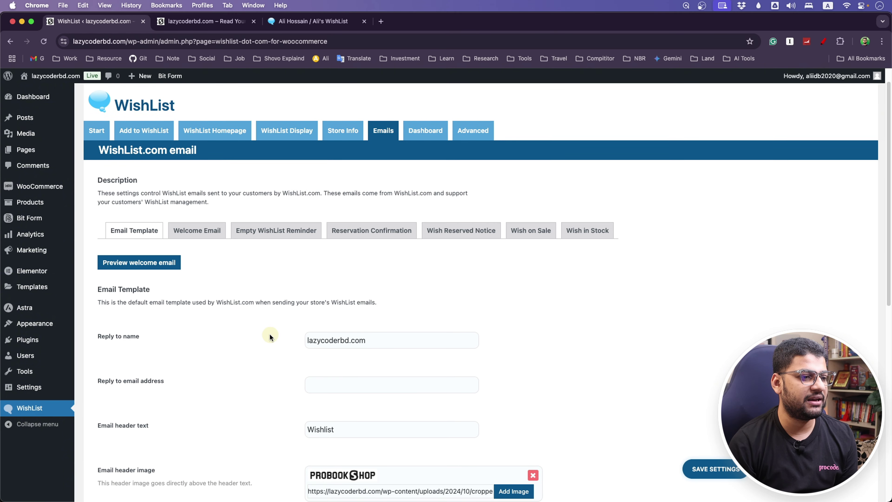
{"action": "scroll", "coordinate": [270, 333], "scroll_direction": "down", "scroll_amount": 5}
{"action": "scroll", "coordinate": [276, 369], "scroll_direction": "up", "scroll_amount": 10}
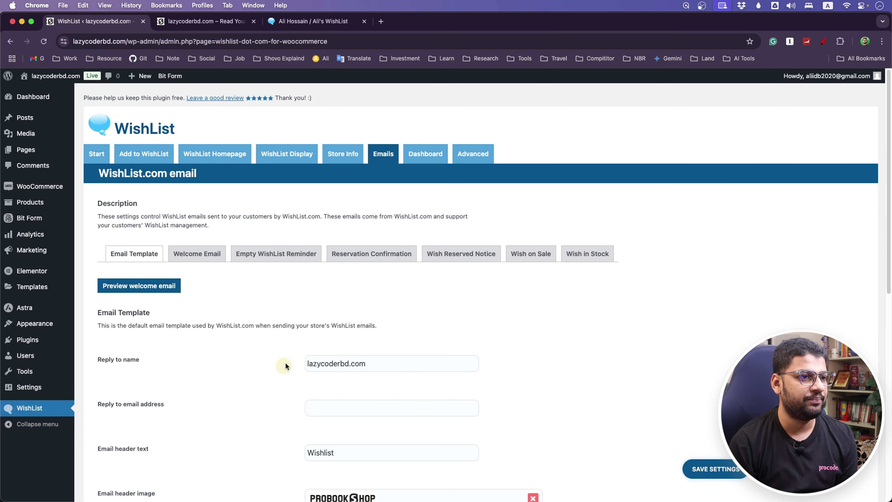
{"action": "left_click", "coordinate": [427, 154]}
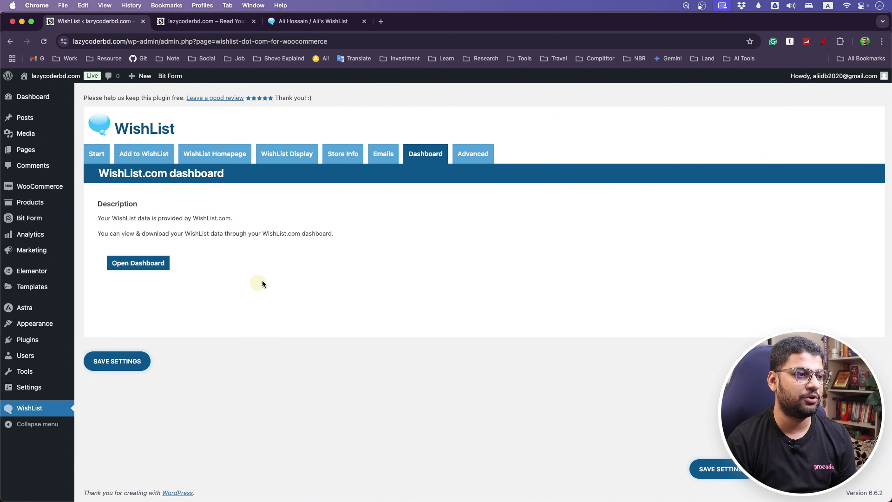
Launch the WishList Data dashboard, reposition its window, and show the Graph Data View/Download options.
{"action": "left_click", "coordinate": [151, 265]}
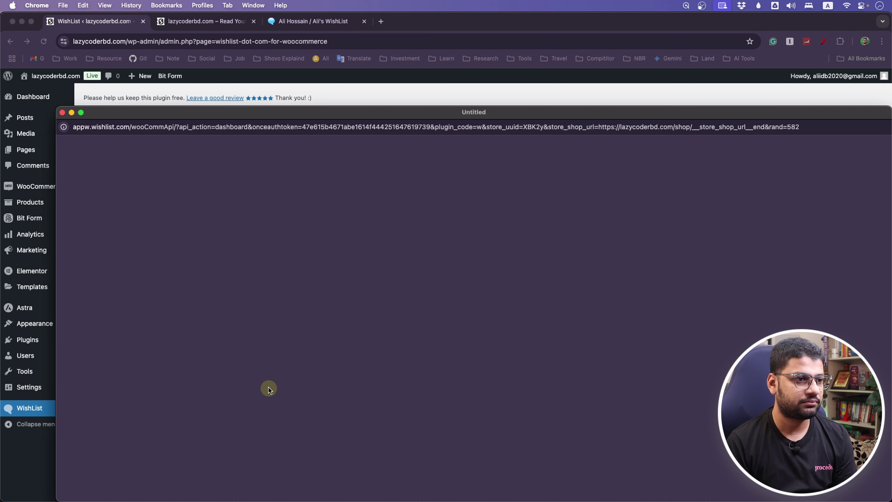
{"action": "left_click_drag", "start_coordinate": [488, 112], "coordinate": [453, 28]}
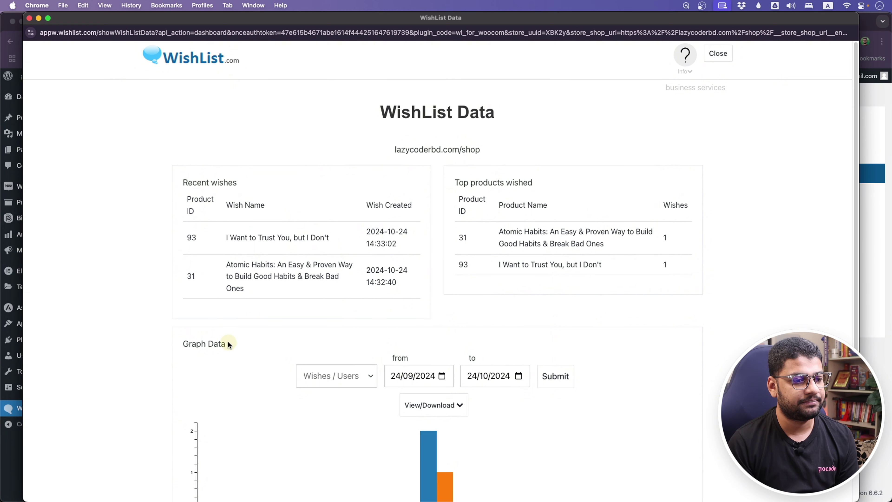
{"action": "scroll", "coordinate": [230, 343], "scroll_direction": "down", "scroll_amount": 5}
{"action": "mouse_move", "coordinate": [428, 322]}
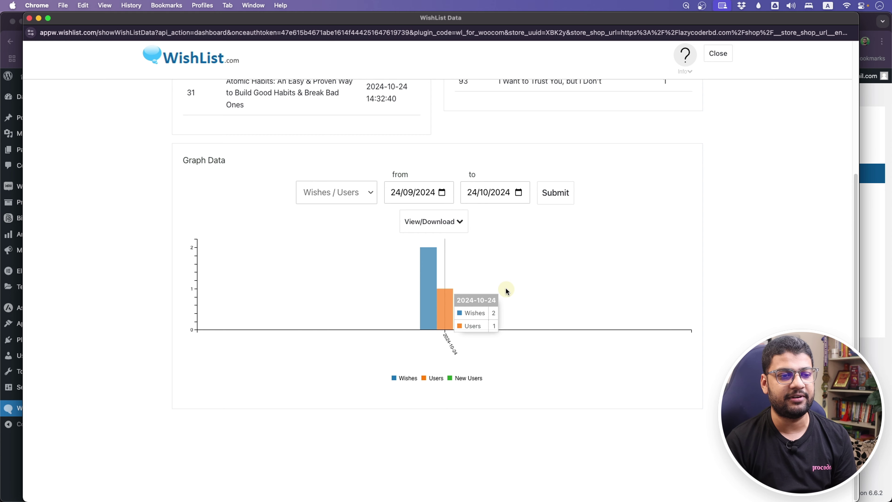
{"action": "left_click", "coordinate": [441, 225]}
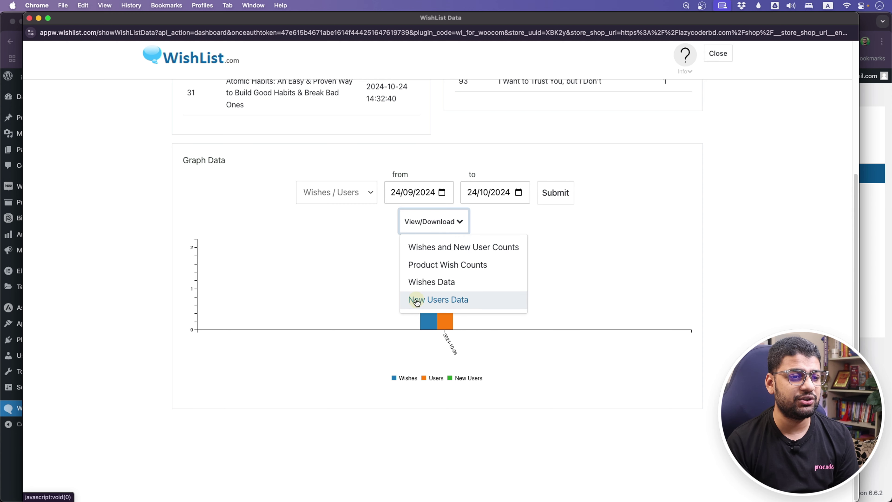
Display the Wishes & New User Counts table and download it.
{"action": "left_click", "coordinate": [458, 300]}
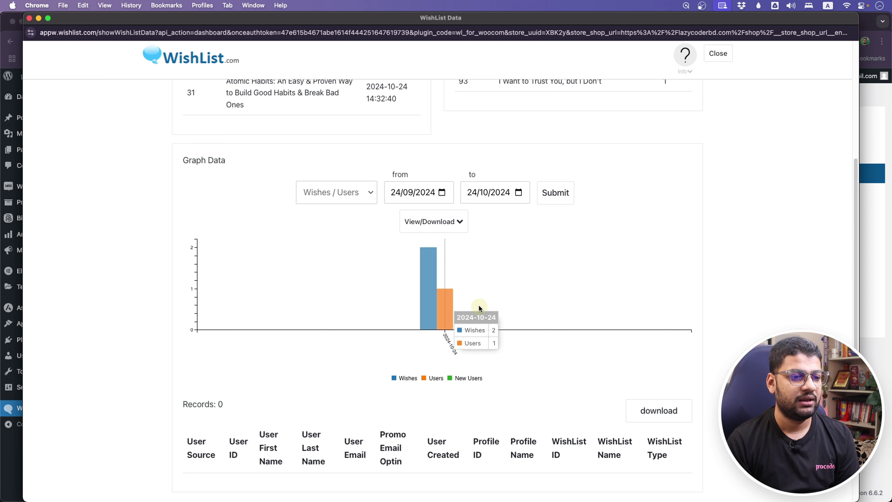
{"action": "scroll", "coordinate": [404, 328], "scroll_direction": "down", "scroll_amount": 3}
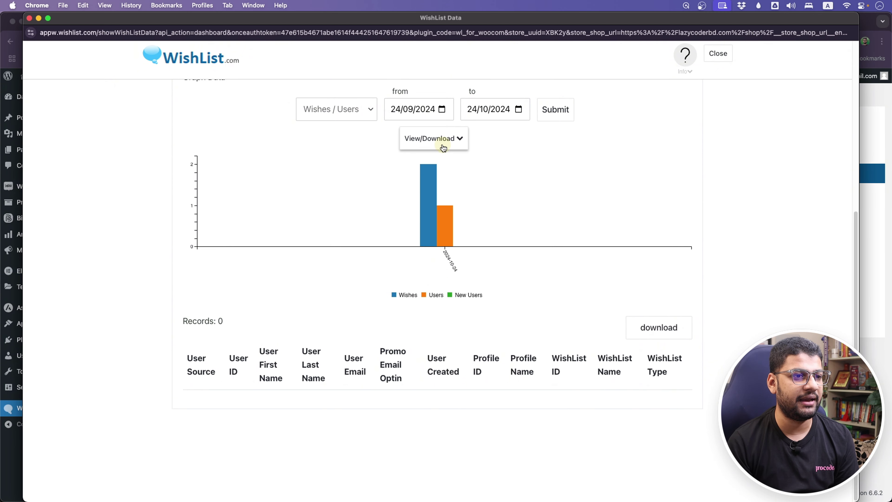
{"action": "left_click", "coordinate": [434, 139]}
{"action": "left_click", "coordinate": [439, 163]}
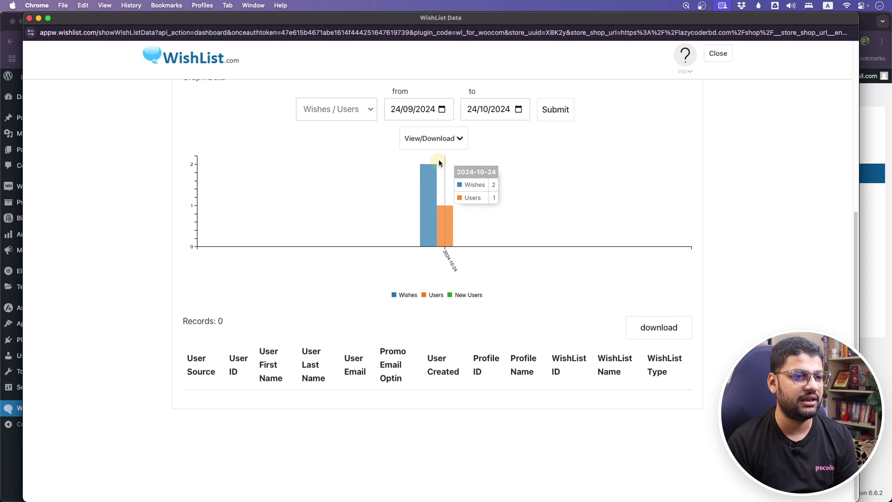
{"action": "left_click", "coordinate": [447, 154]}
{"action": "left_click", "coordinate": [446, 171]}
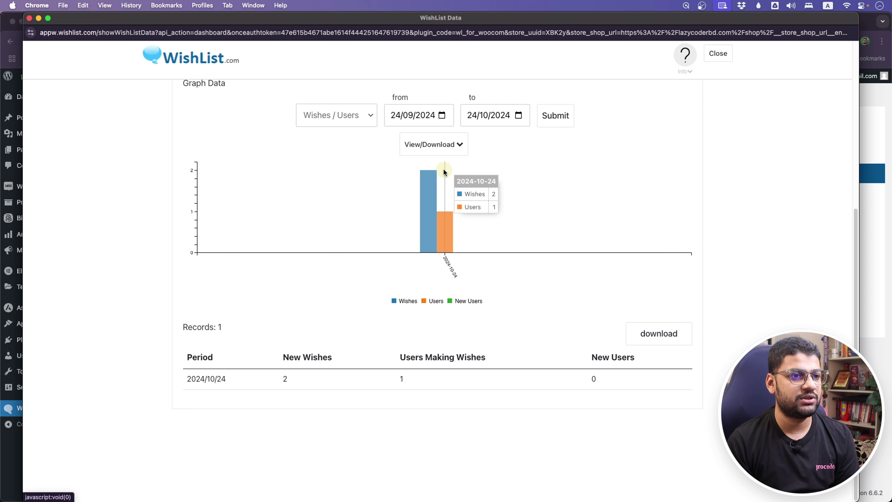
{"action": "left_click", "coordinate": [656, 331]}
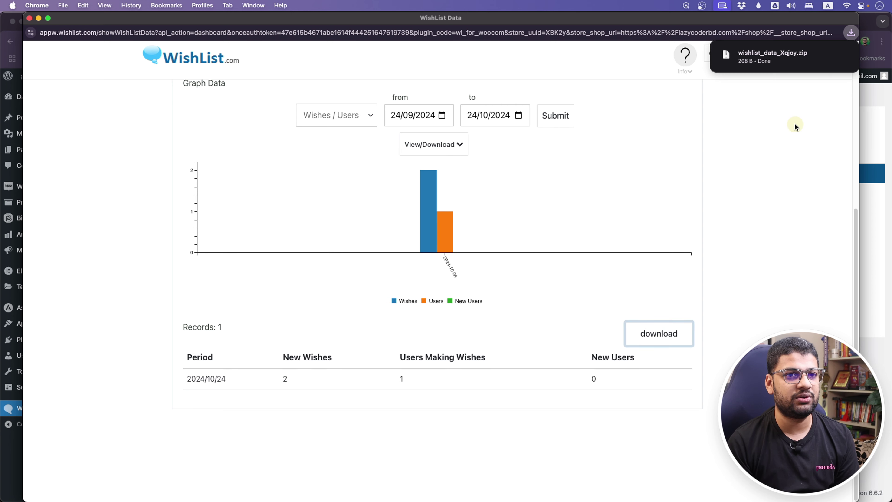
Show the zip in Finder, download the counts again, and reveal wishlist_data_Xqjoy (1).zip.
{"action": "left_click", "coordinate": [825, 58]}
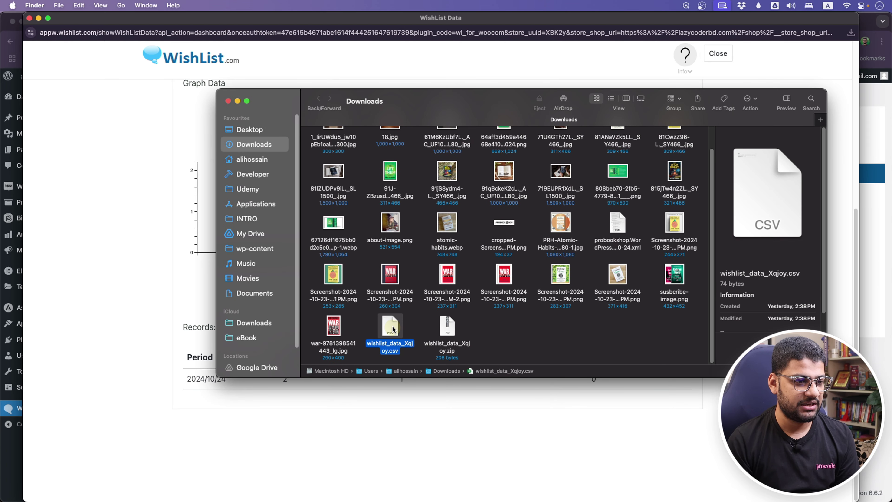
{"action": "left_click", "coordinate": [103, 209]}
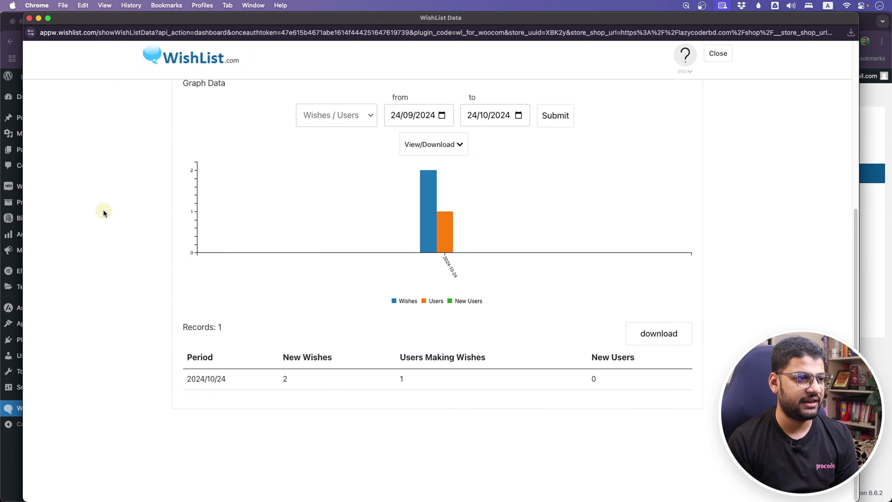
{"action": "scroll", "coordinate": [177, 197], "scroll_direction": "up", "scroll_amount": 5}
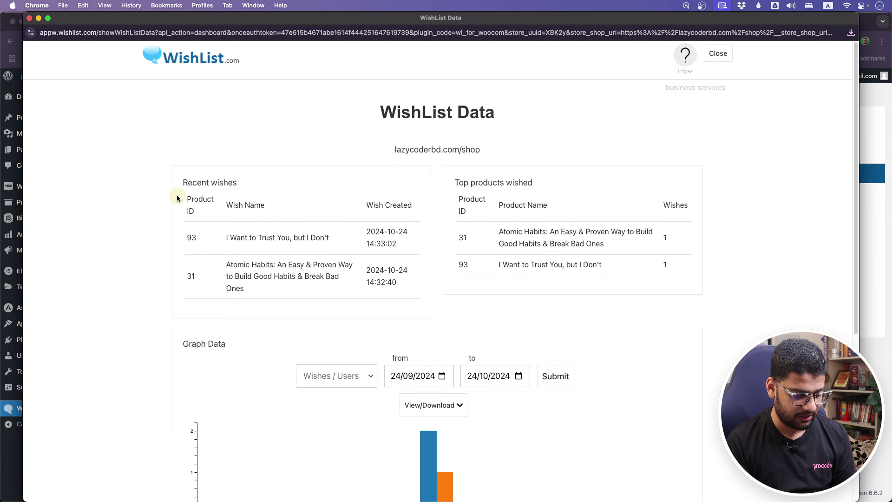
{"action": "scroll", "coordinate": [176, 198], "scroll_direction": "down", "scroll_amount": 5}
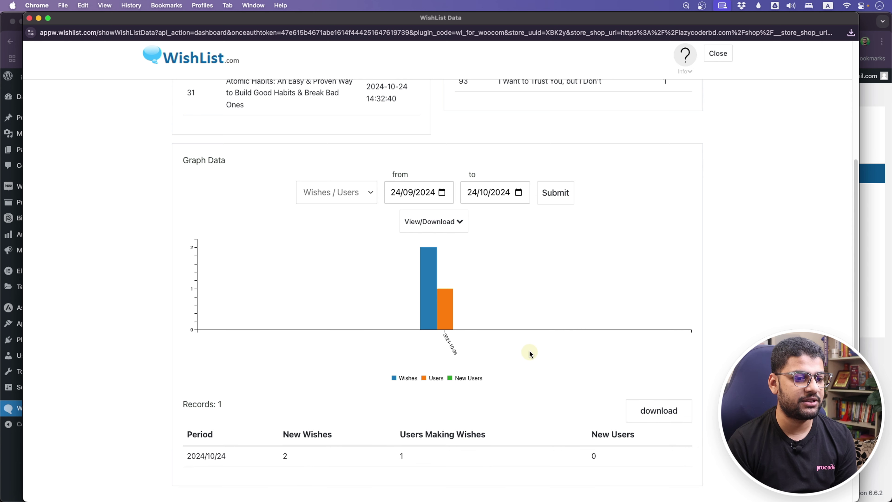
{"action": "scroll", "coordinate": [532, 351], "scroll_direction": "down", "scroll_amount": 2}
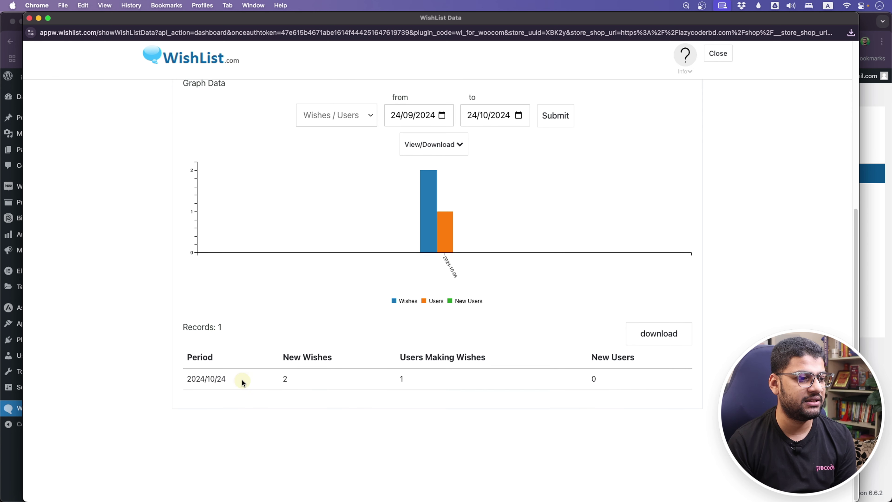
{"action": "left_click", "coordinate": [666, 340]}
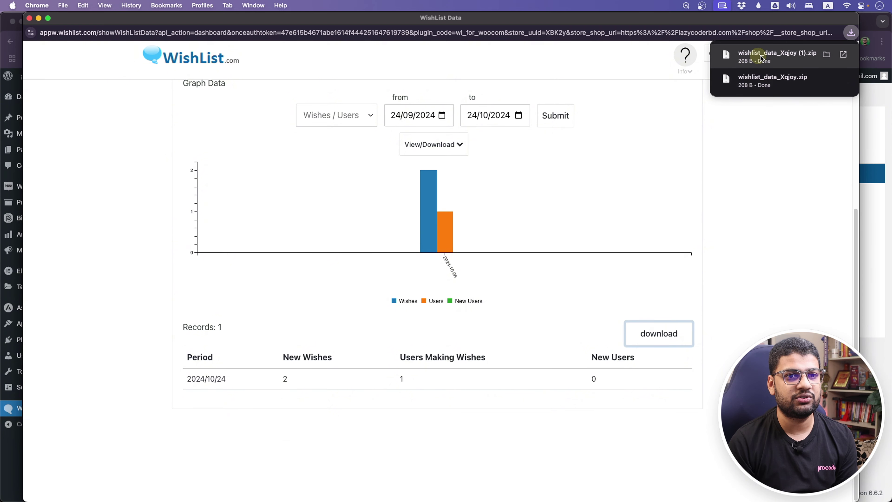
{"action": "left_click", "coordinate": [827, 57]}
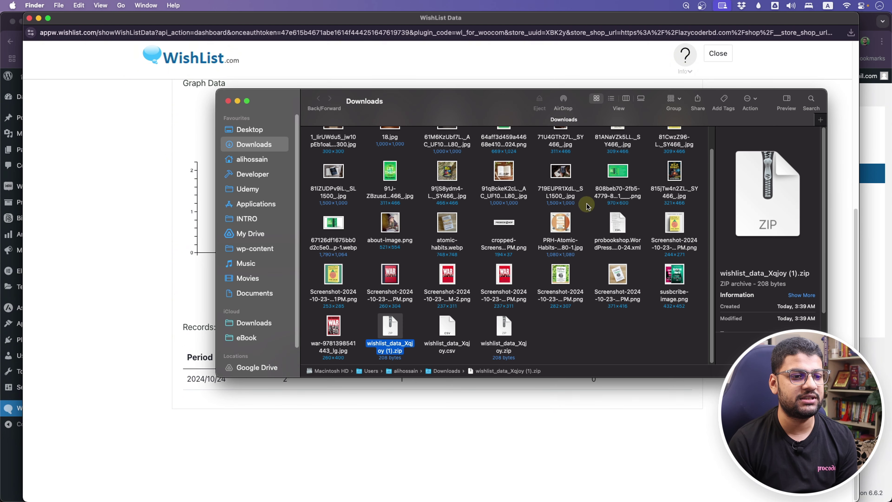
Extract the WishList export and view its CSV in Excel (24/10/24: 2 new wishes, 1 user, 0 new users).
{"action": "double_click", "coordinate": [387, 331]}
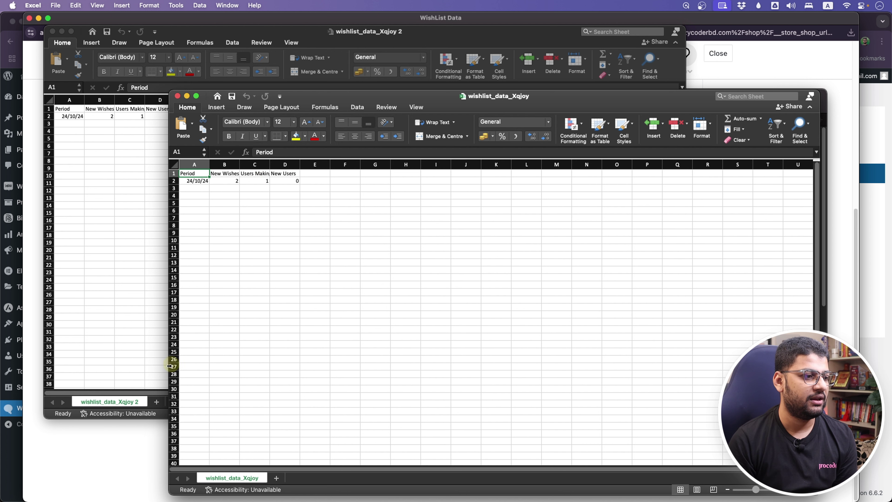
{"action": "left_click", "coordinate": [72, 470]}
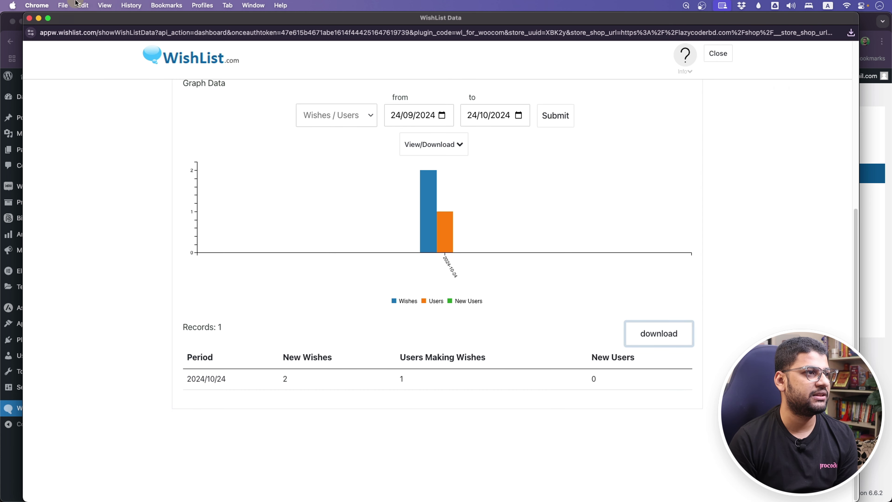
Close the WishList Data popup and open the Atomic Habits product (17.90৳) from the ProBookShop Shop listing.
{"action": "left_click", "coordinate": [29, 18]}
{"action": "left_click", "coordinate": [17, 36]}
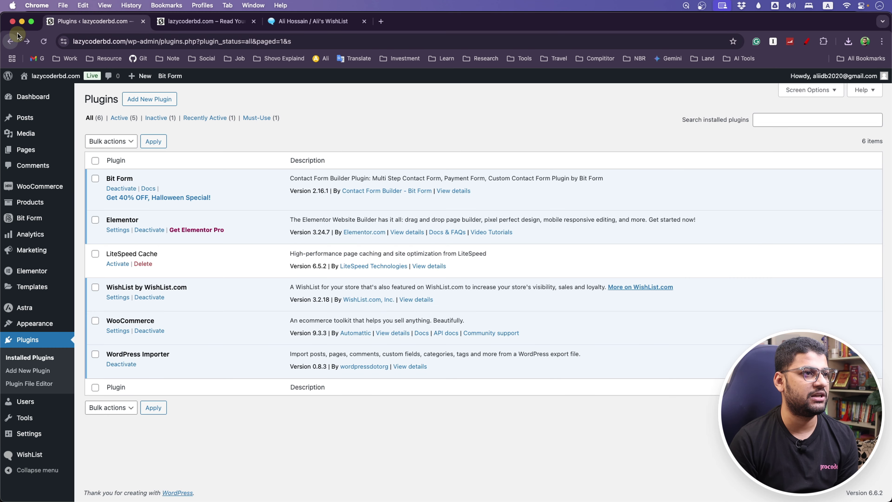
{"action": "left_click", "coordinate": [232, 21]}
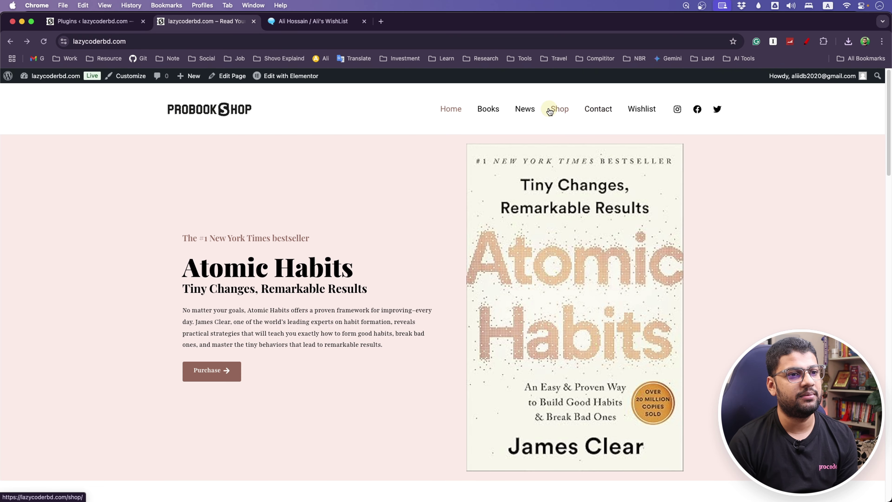
{"action": "left_click", "coordinate": [561, 111]}
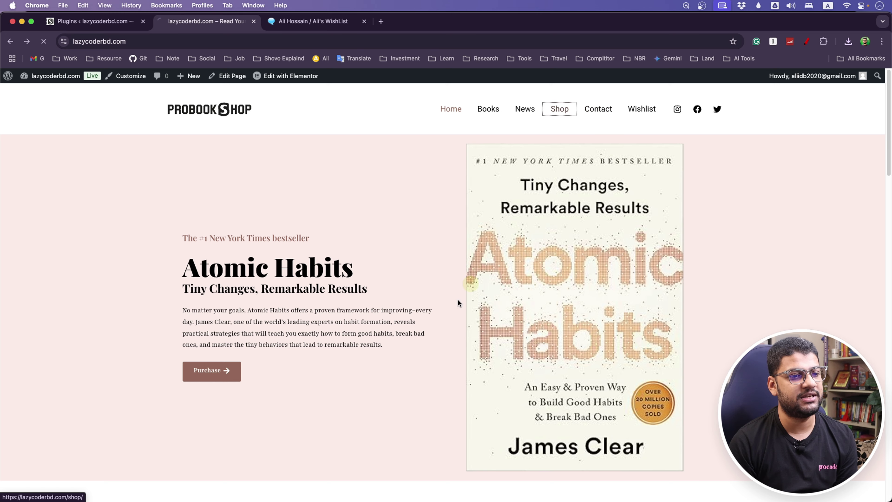
{"action": "scroll", "coordinate": [228, 316], "scroll_direction": "down", "scroll_amount": 5}
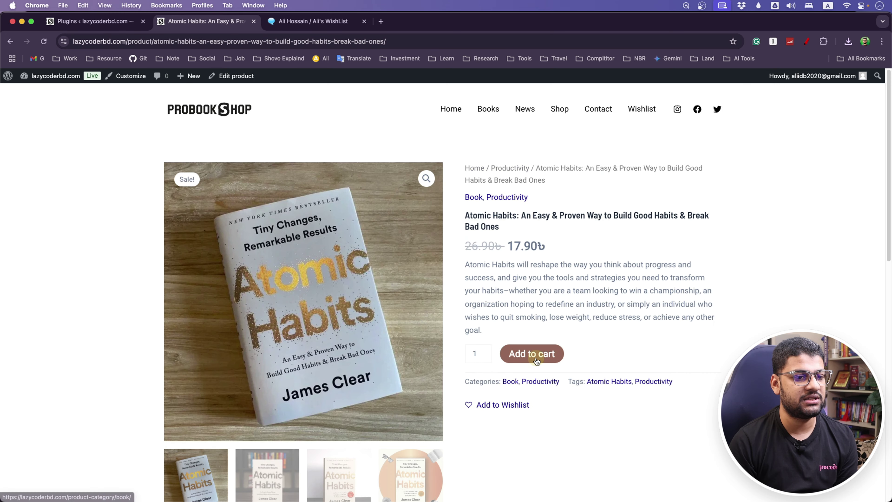
Add Atomic Habits to a wishlist and start a new WishList.com account with the shopper's email and password, saving the password in the browser.
{"action": "left_click", "coordinate": [511, 407]}
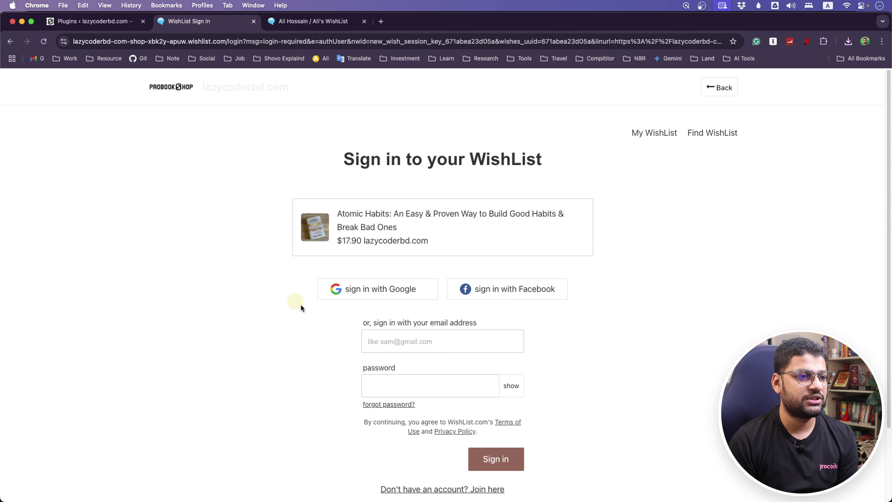
{"action": "left_click", "coordinate": [402, 296]}
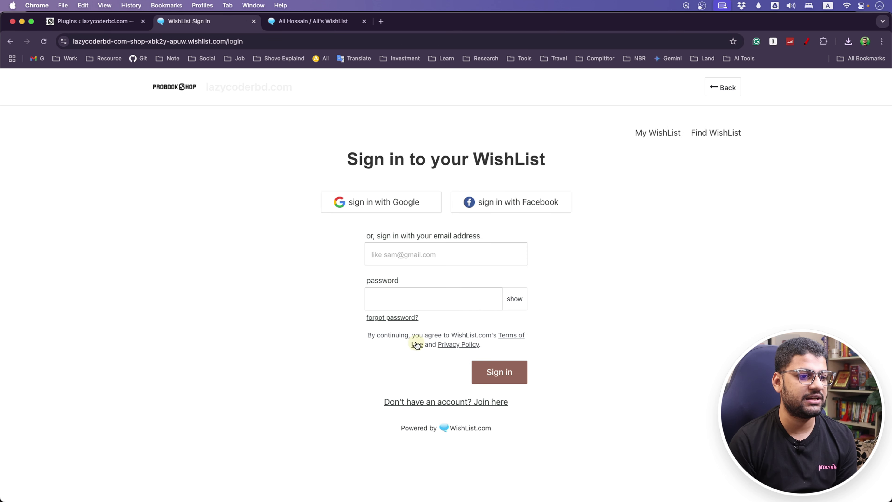
{"action": "left_click", "coordinate": [458, 406]}
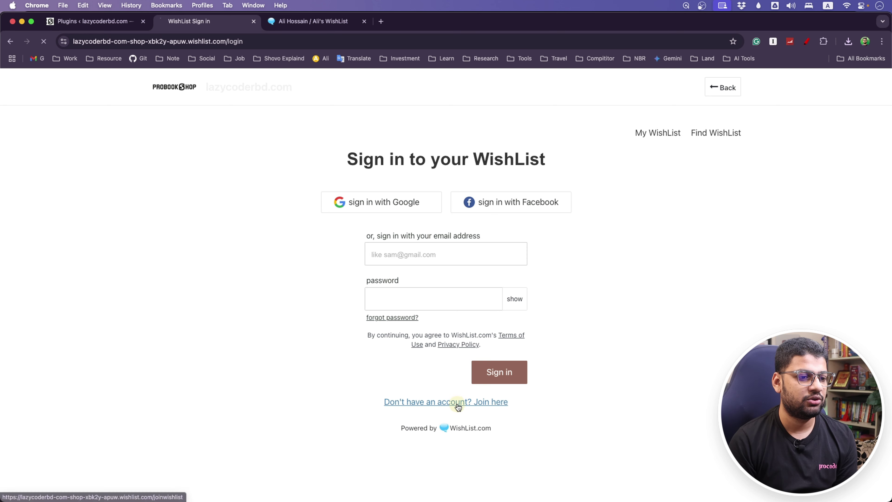
{"action": "left_click", "coordinate": [350, 266]}
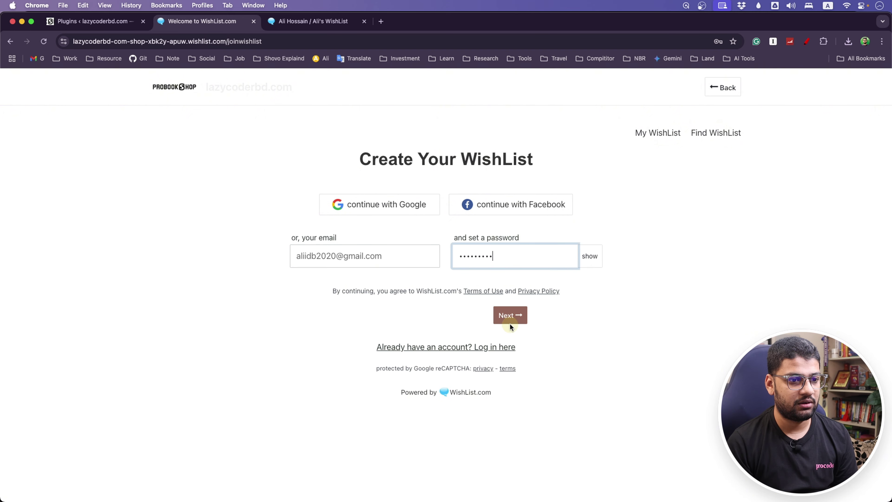
{"action": "left_click", "coordinate": [509, 318]}
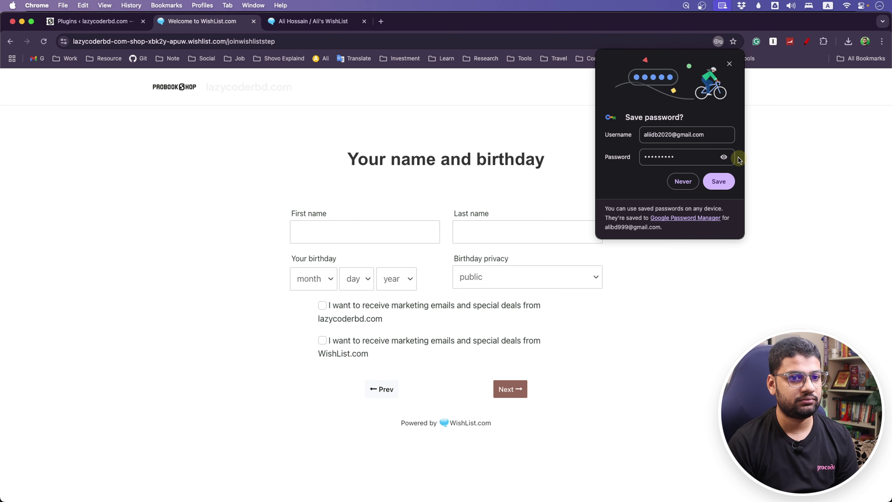
{"action": "left_click", "coordinate": [719, 180]}
Enter the shopper's first name and set the birthday to month 1, day 3.
{"action": "left_click", "coordinate": [380, 239]}
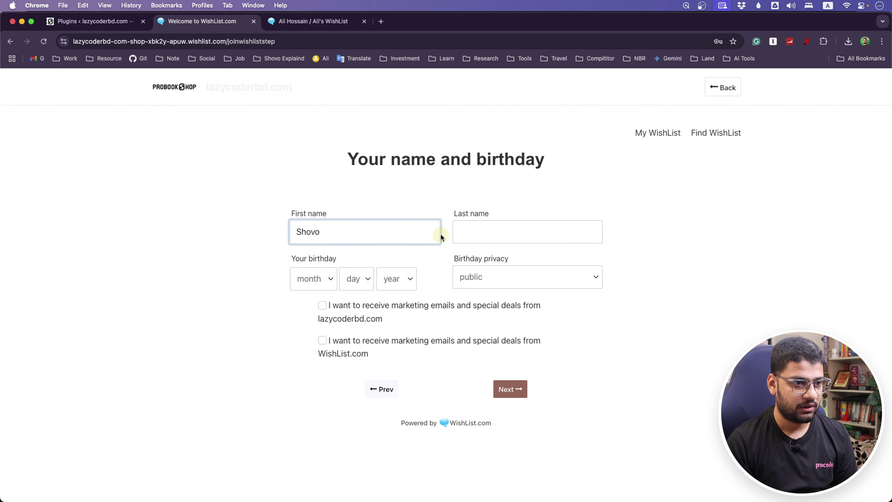
{"action": "left_click", "coordinate": [509, 233]}
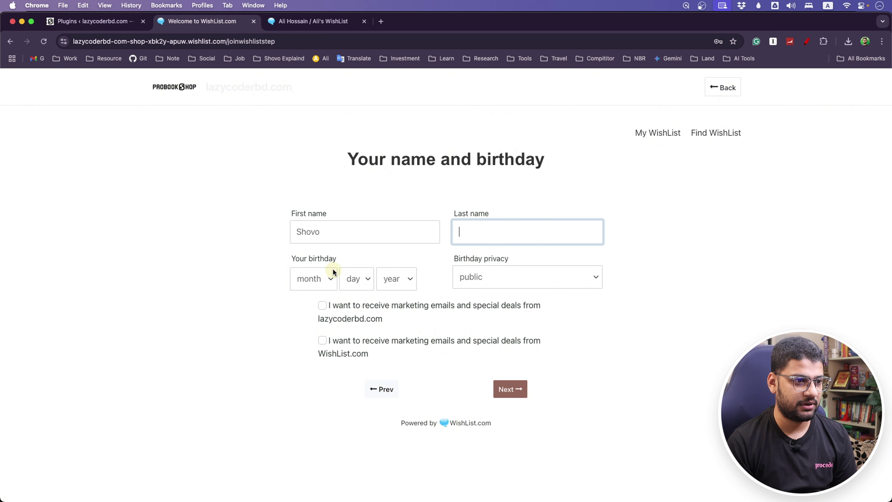
{"action": "left_click", "coordinate": [329, 277]}
{"action": "left_click", "coordinate": [322, 292]}
{"action": "left_click", "coordinate": [365, 283]}
{"action": "left_click", "coordinate": [351, 319]}
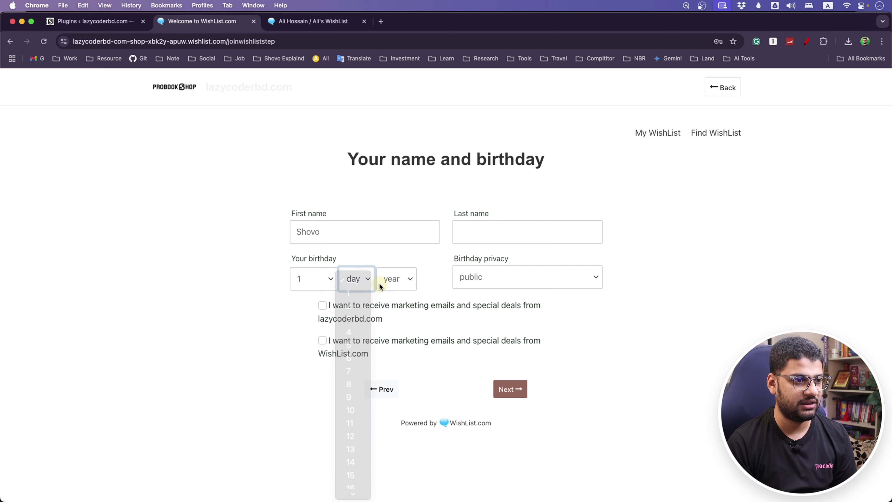
{"action": "left_click", "coordinate": [401, 279]}
{"action": "scroll", "coordinate": [383, 401], "scroll_direction": "down", "scroll_amount": 5}
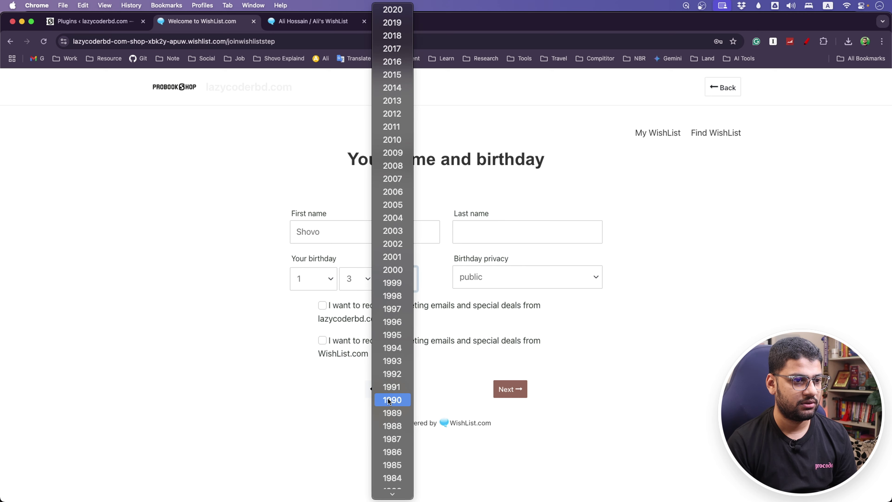